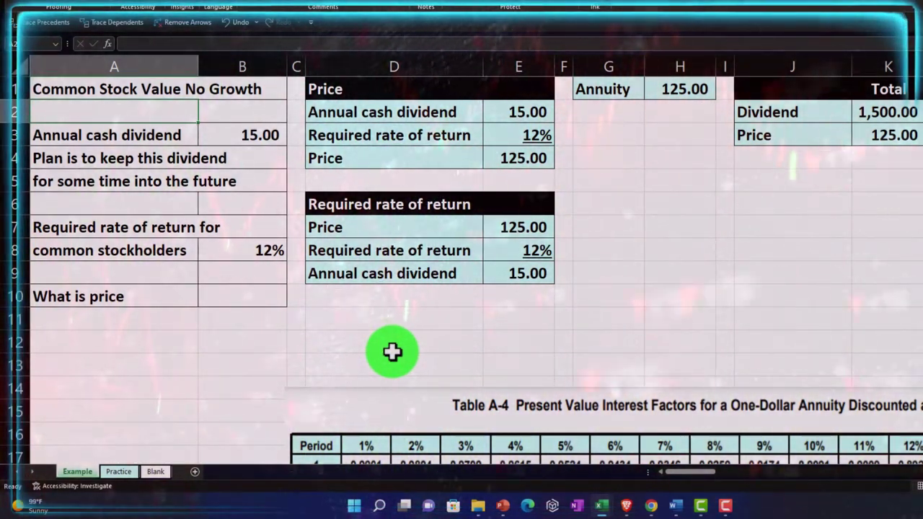
Look over the Example and Practice worksheets, and switch to the Blank worksheet to work in.
{"action": "left_click", "coordinate": [255, 137]}
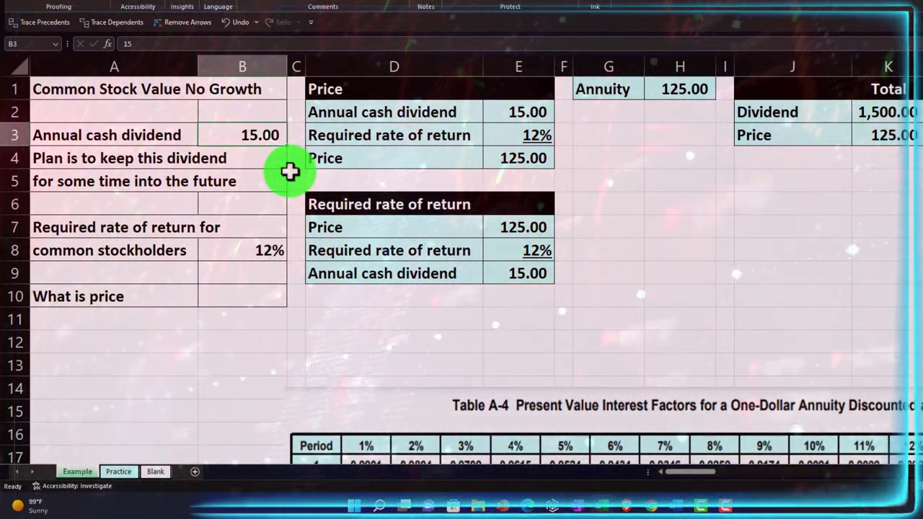
{"action": "left_click", "coordinate": [125, 470]}
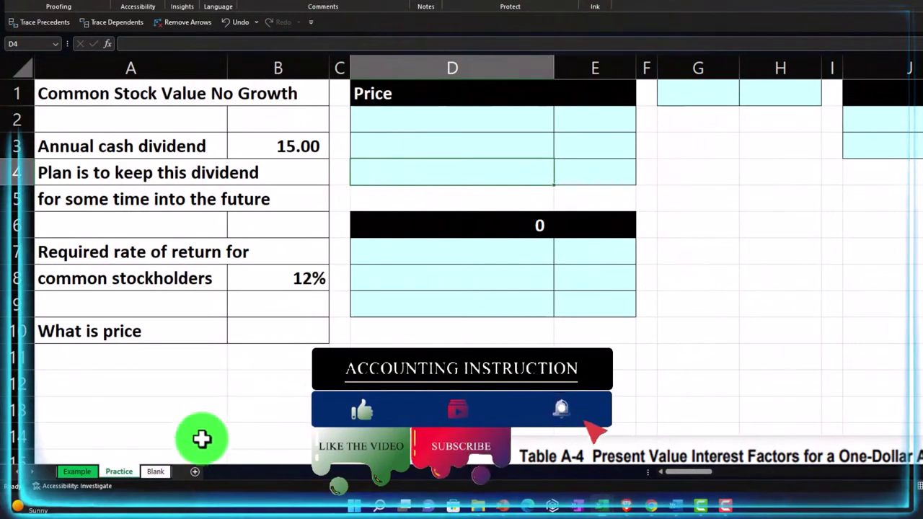
{"action": "left_click", "coordinate": [165, 474]}
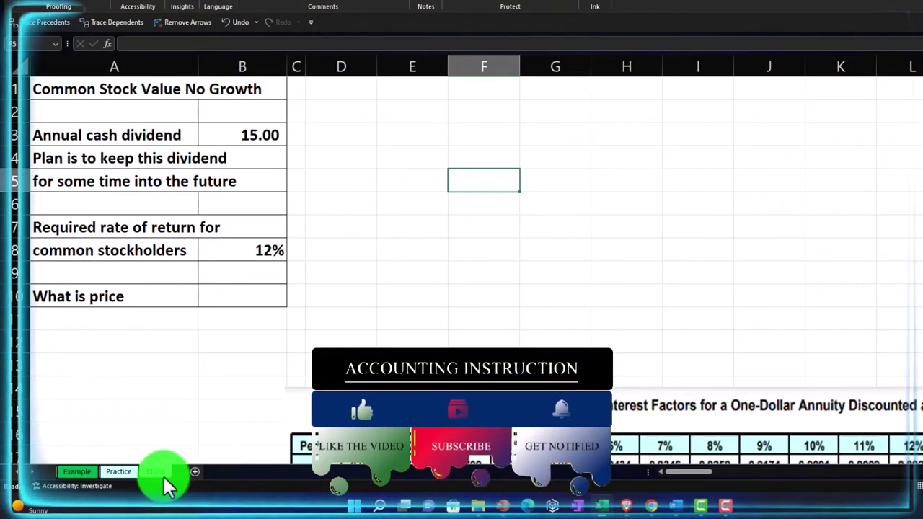
{"action": "scroll", "coordinate": [176, 393], "scroll_direction": "right", "scroll_amount": 2}
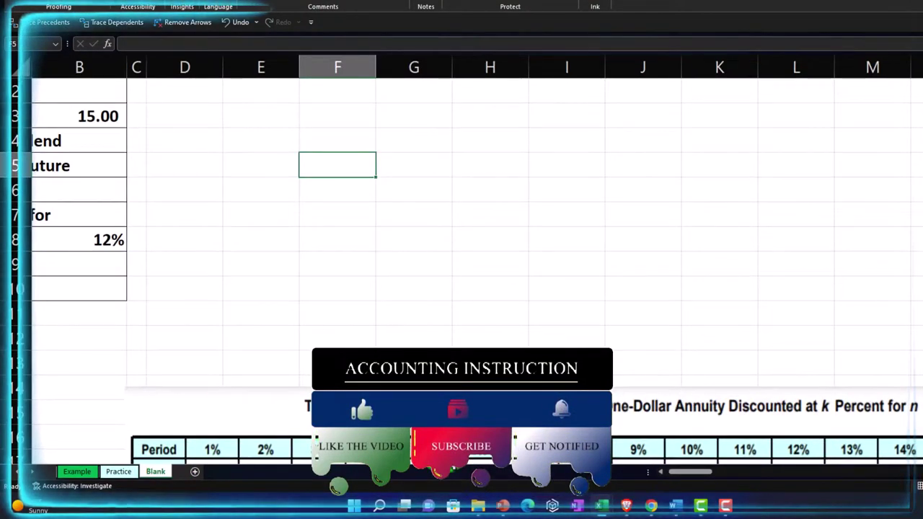
{"action": "scroll", "coordinate": [694, 468], "scroll_direction": "left", "scroll_amount": 2}
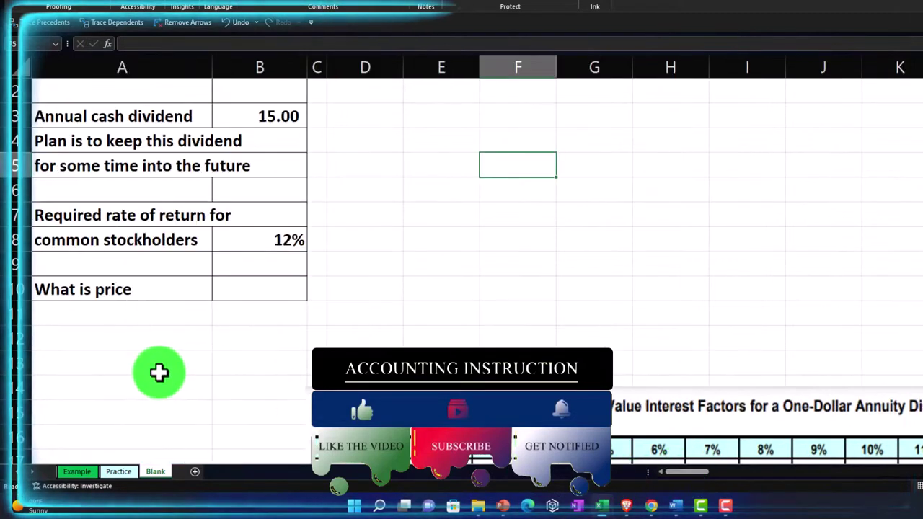
{"action": "scroll", "coordinate": [158, 373], "scroll_direction": "up", "scroll_amount": 2}
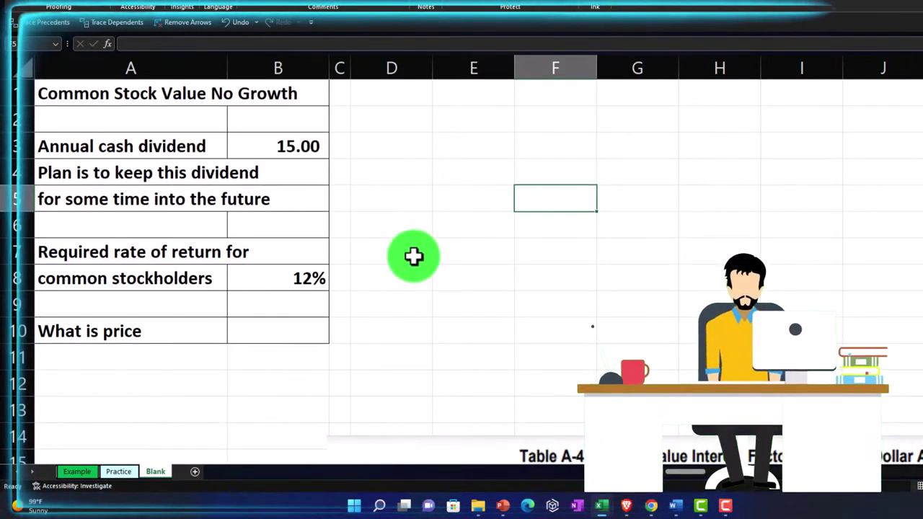
{"action": "left_click", "coordinate": [25, 67]}
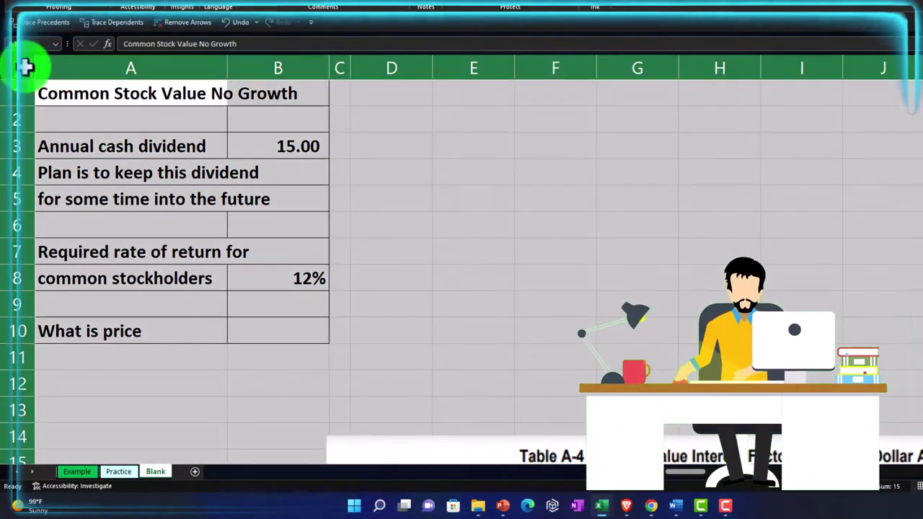
{"action": "right_click", "coordinate": [519, 154]}
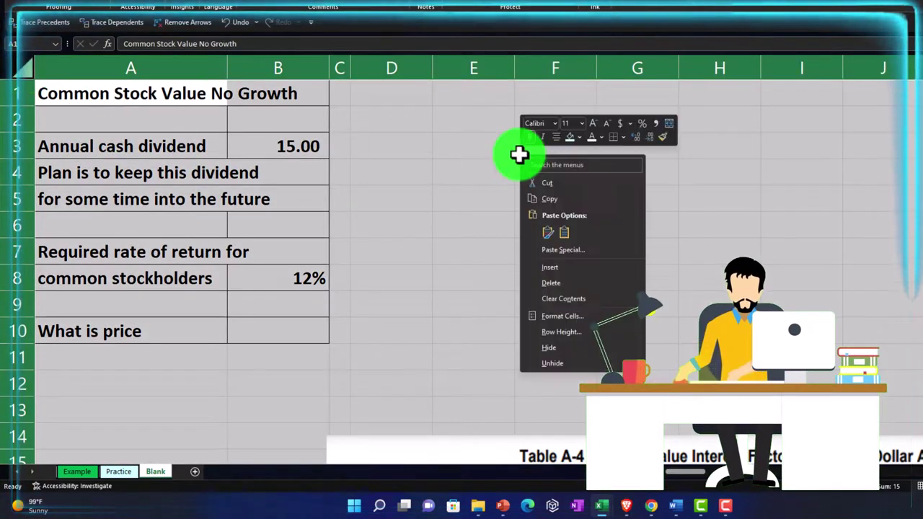
{"action": "left_click", "coordinate": [559, 316]}
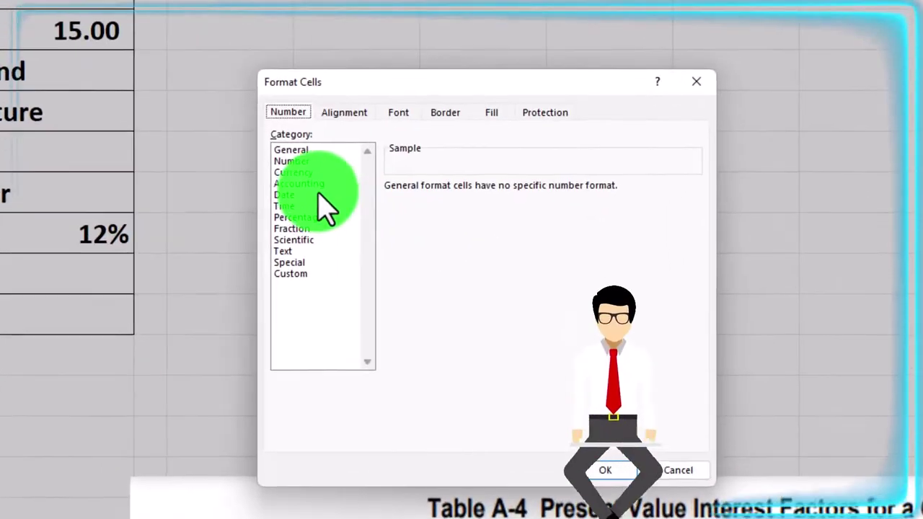
{"action": "left_click", "coordinate": [294, 173]}
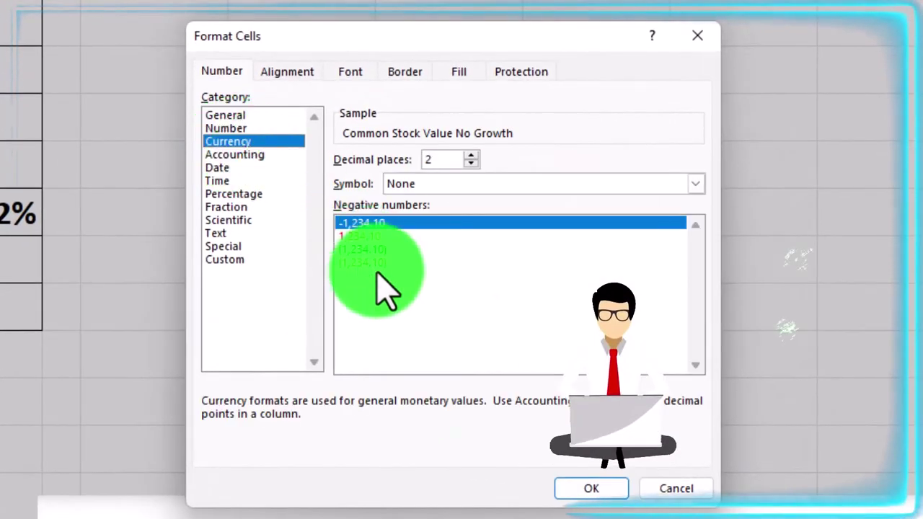
{"action": "left_click", "coordinate": [421, 277]}
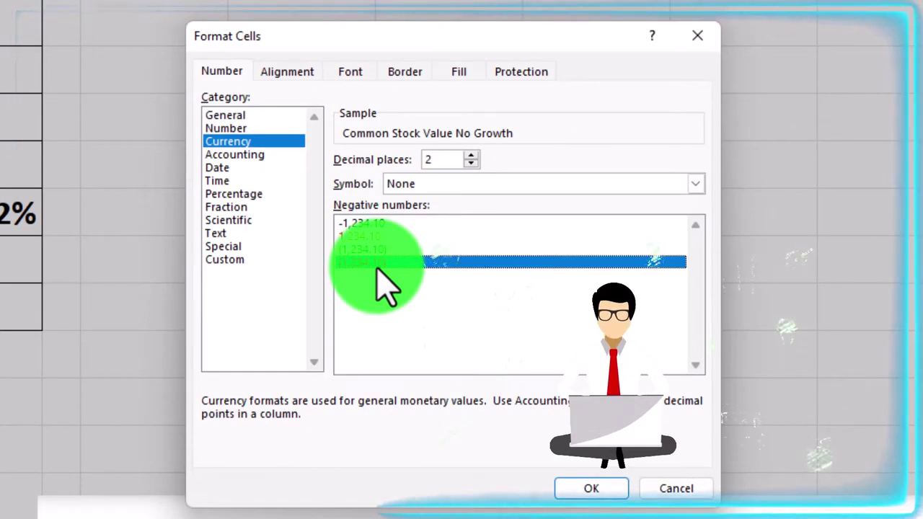
{"action": "left_click", "coordinate": [487, 186]}
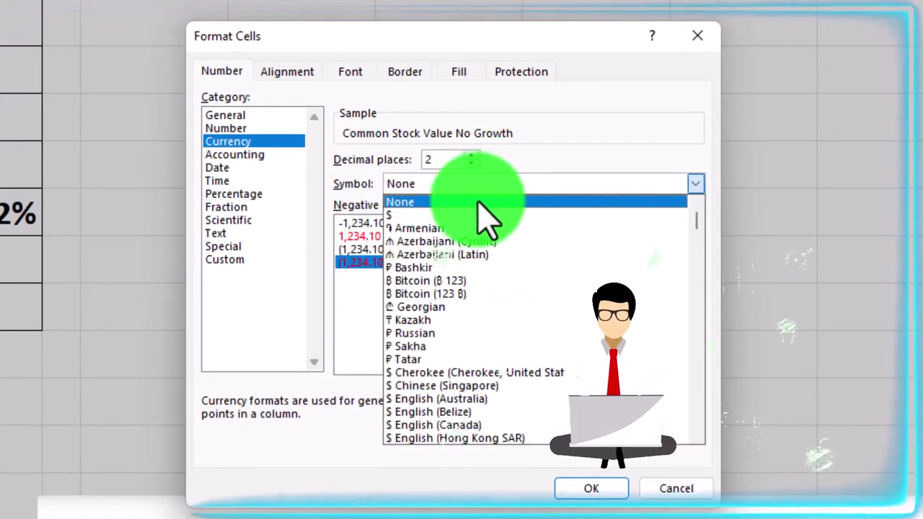
{"action": "left_click", "coordinate": [479, 204]}
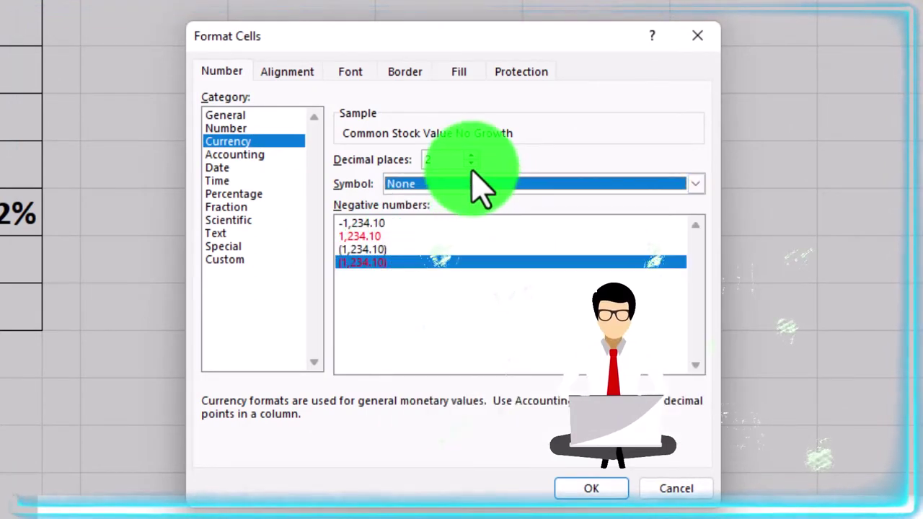
{"action": "left_click", "coordinate": [470, 163]}
{"action": "left_click", "coordinate": [470, 164]}
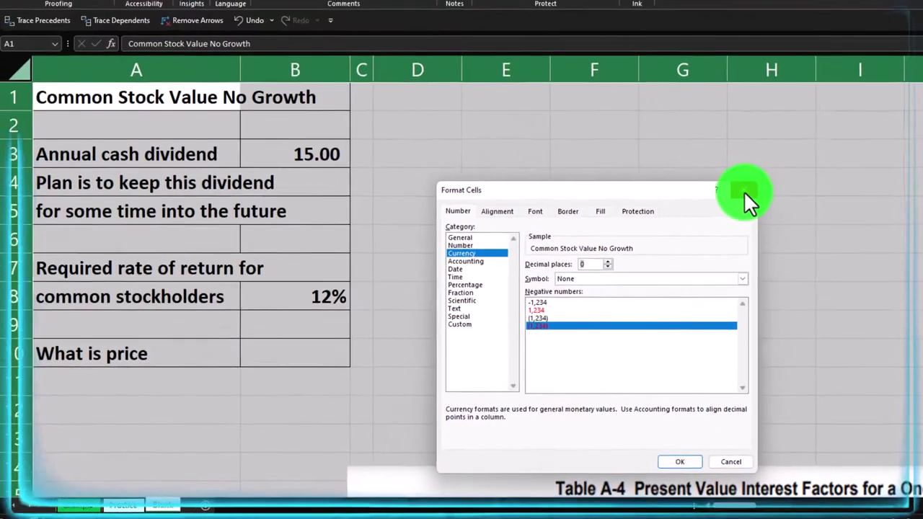
{"action": "left_click", "coordinate": [743, 192]}
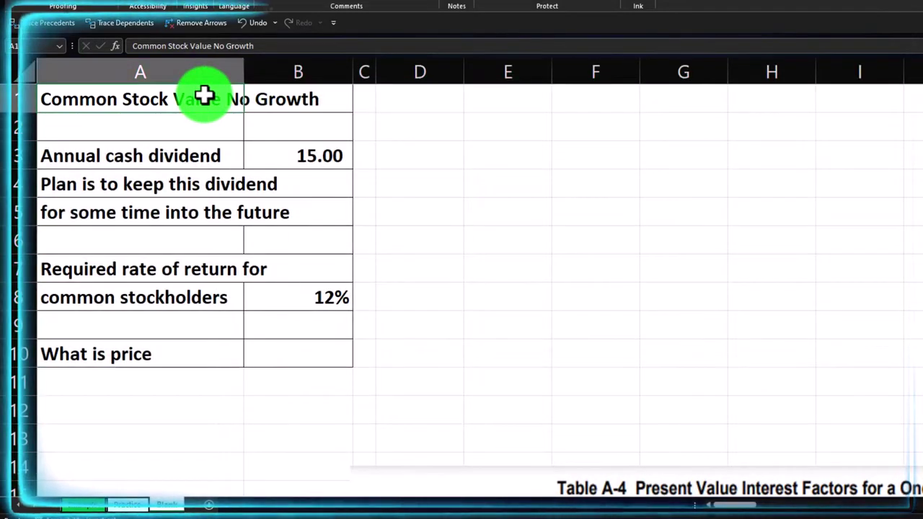
Examine the annual dividend and required rate of return inputs, the narrow column C, and the present value annuity table below.
{"action": "left_click", "coordinate": [300, 294]}
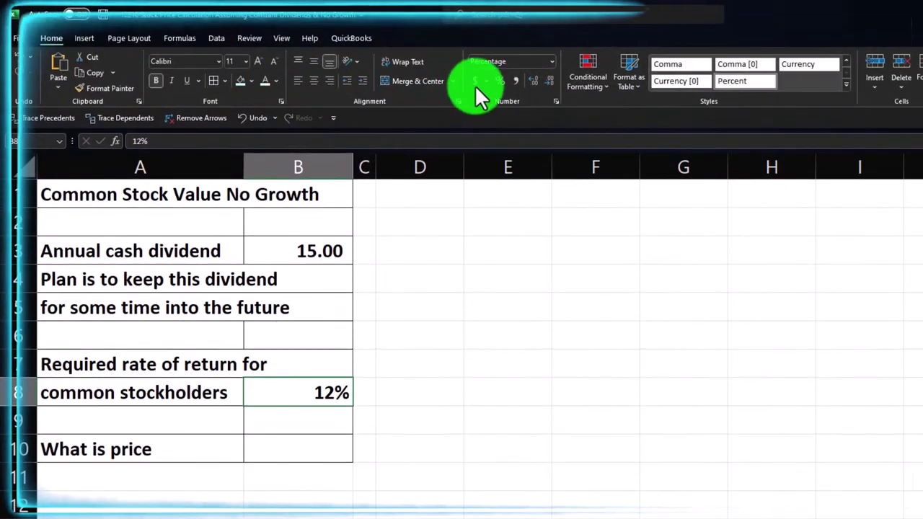
{"action": "left_click", "coordinate": [366, 163]}
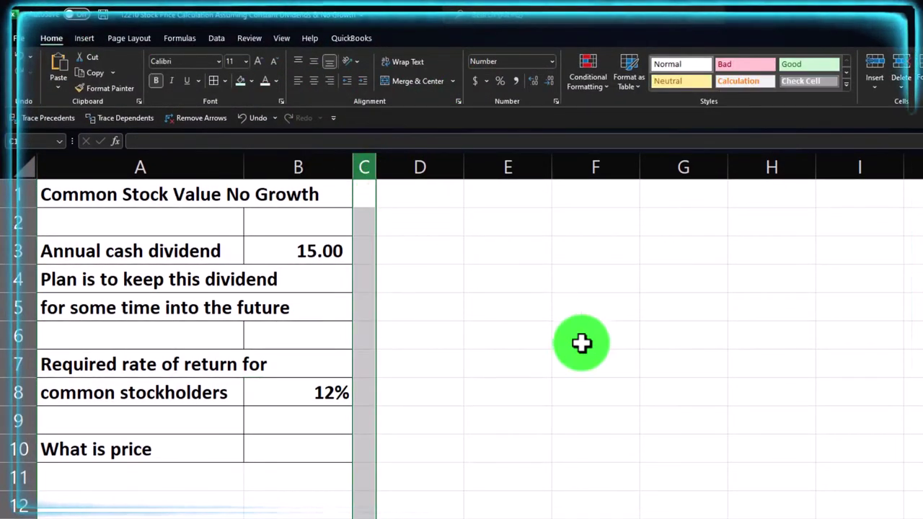
{"action": "scroll", "coordinate": [538, 397], "scroll_direction": "down", "scroll_amount": 2}
{"action": "left_click", "coordinate": [538, 397]}
{"action": "scroll", "coordinate": [591, 436], "scroll_direction": "down", "scroll_amount": 1}
{"action": "scroll", "coordinate": [470, 349], "scroll_direction": "down", "scroll_amount": 1}
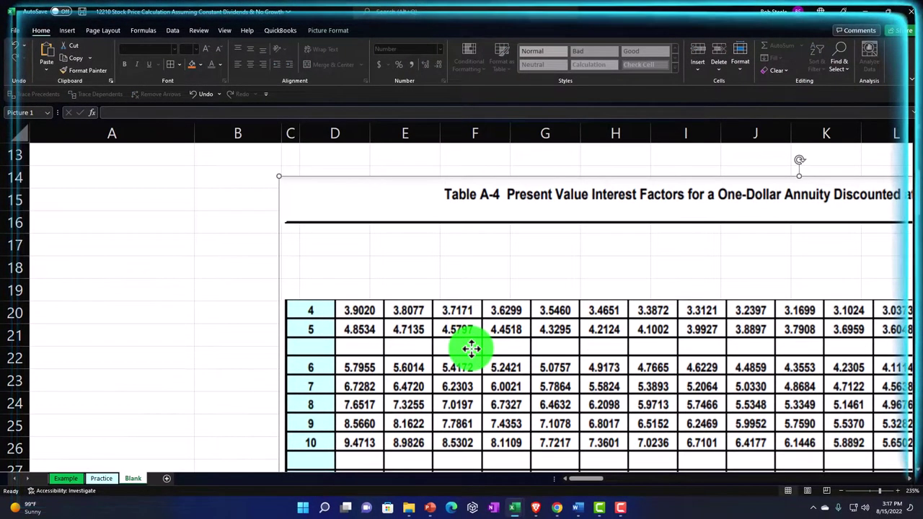
{"action": "scroll", "coordinate": [471, 349], "scroll_direction": "up", "scroll_amount": 4}
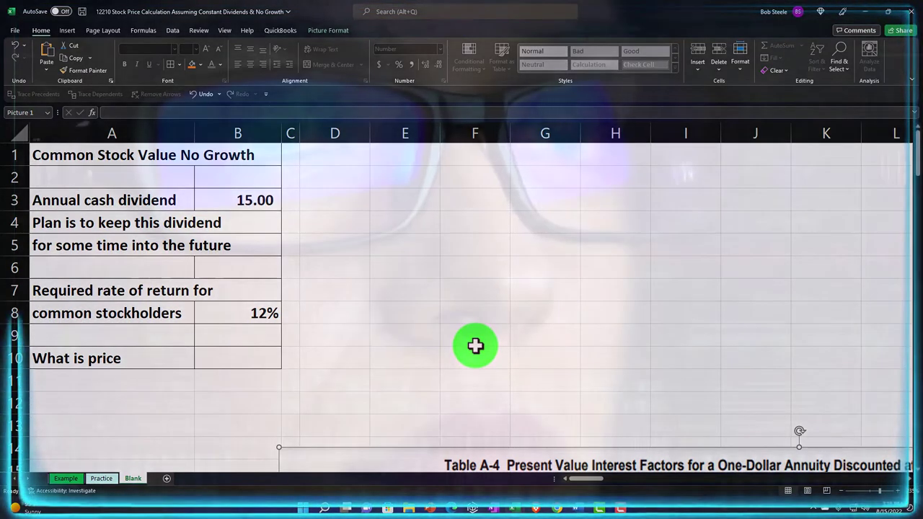
{"action": "left_click", "coordinate": [247, 201]}
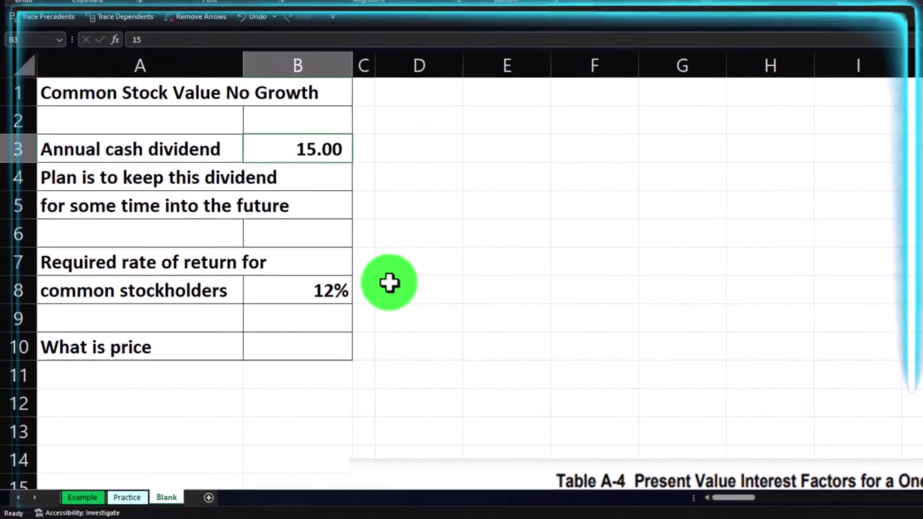
{"action": "left_click", "coordinate": [302, 312]}
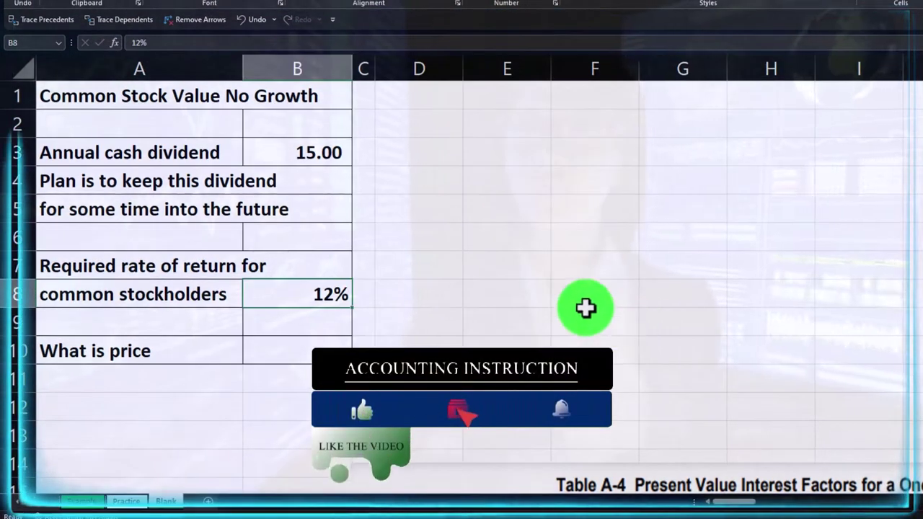
{"action": "left_click", "coordinate": [360, 297]}
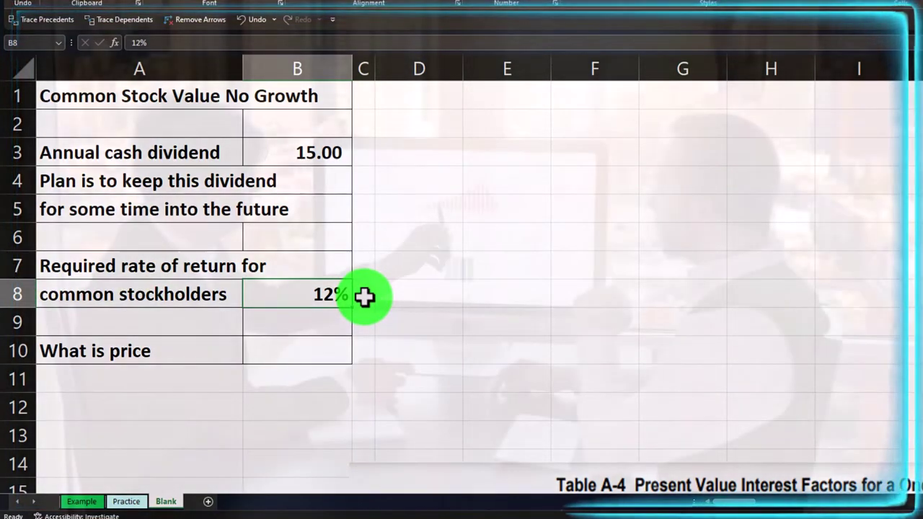
Enter the heading "Price" in cell D1.
{"action": "left_click", "coordinate": [430, 96]}
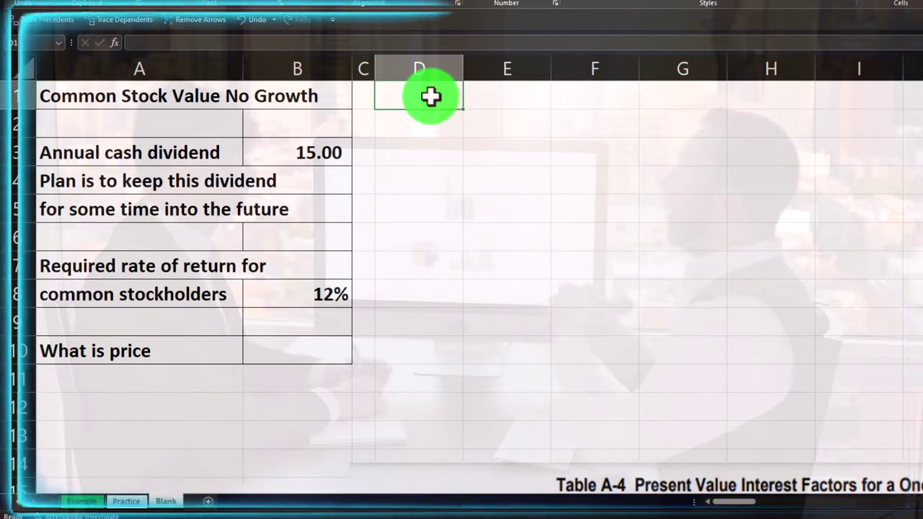
{"action": "type", "text": "Price"}
{"action": "key", "text": "BackSpace"}
{"action": "key", "text": "BackSpace"}
{"action": "key", "text": "BackSpace"}
{"action": "type", "text": "rice"}
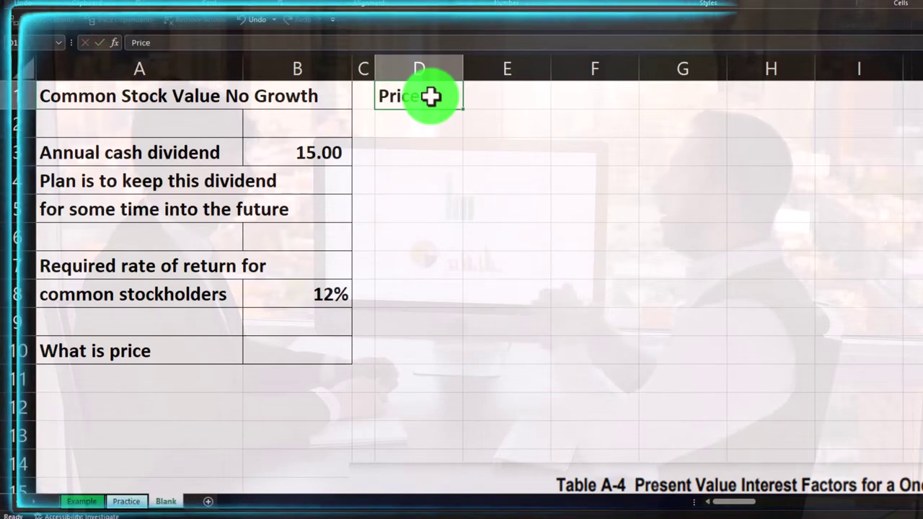
{"action": "key", "text": "Return"}
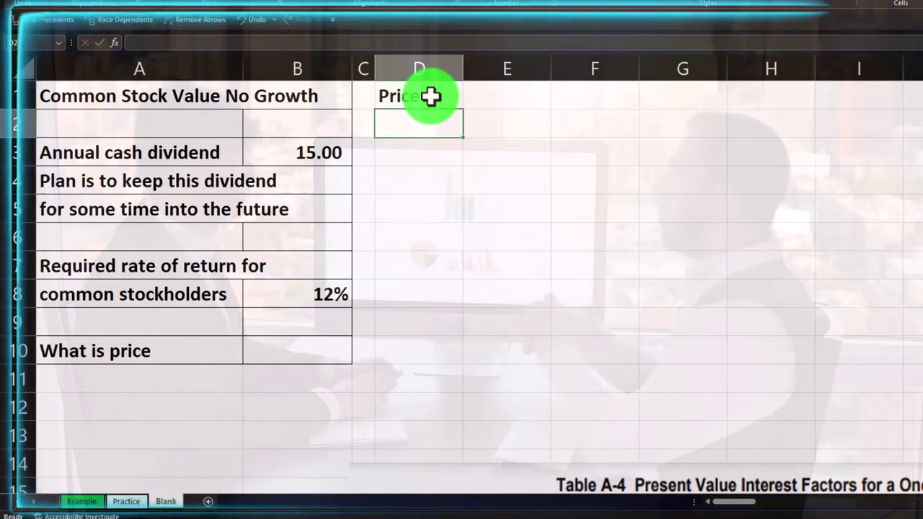
Format the heading cells D1:E1 with a black fill and white text.
{"action": "left_click_drag", "start_coordinate": [430, 96], "coordinate": [468, 95]}
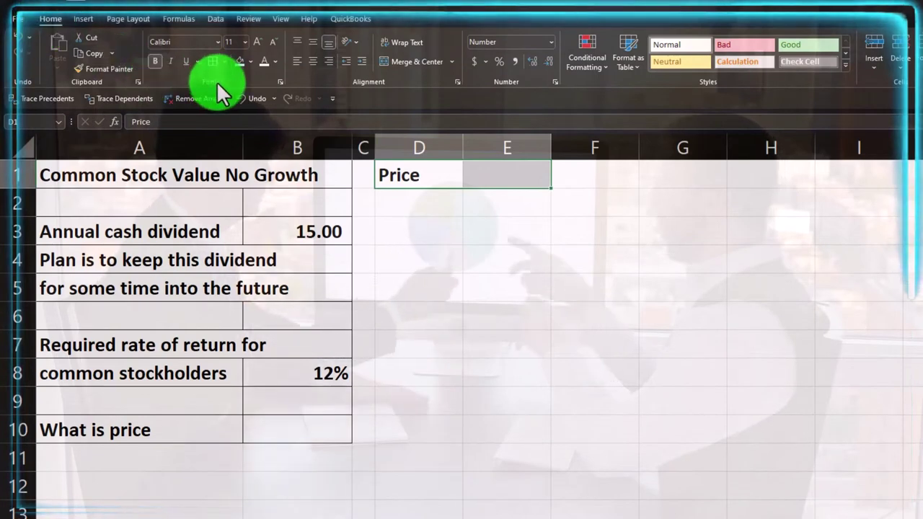
{"action": "left_click", "coordinate": [251, 62]}
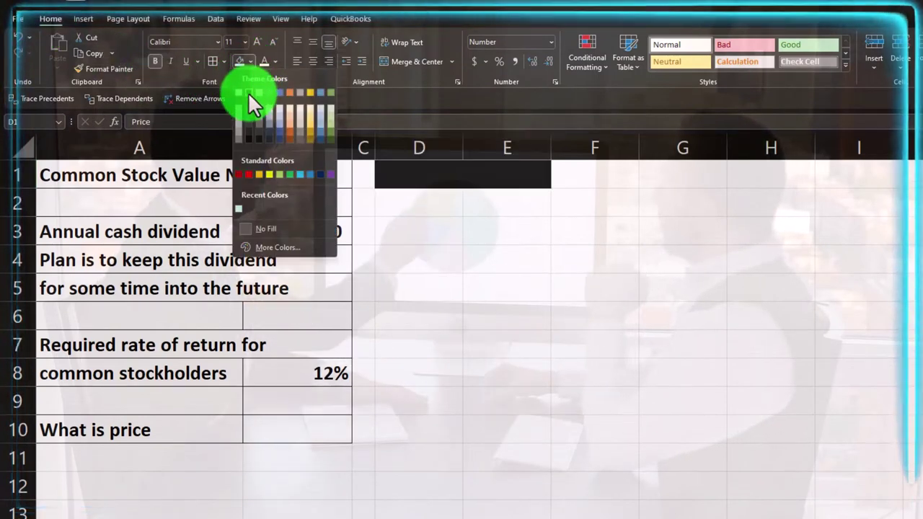
{"action": "left_click", "coordinate": [248, 93]}
{"action": "left_click", "coordinate": [261, 61]}
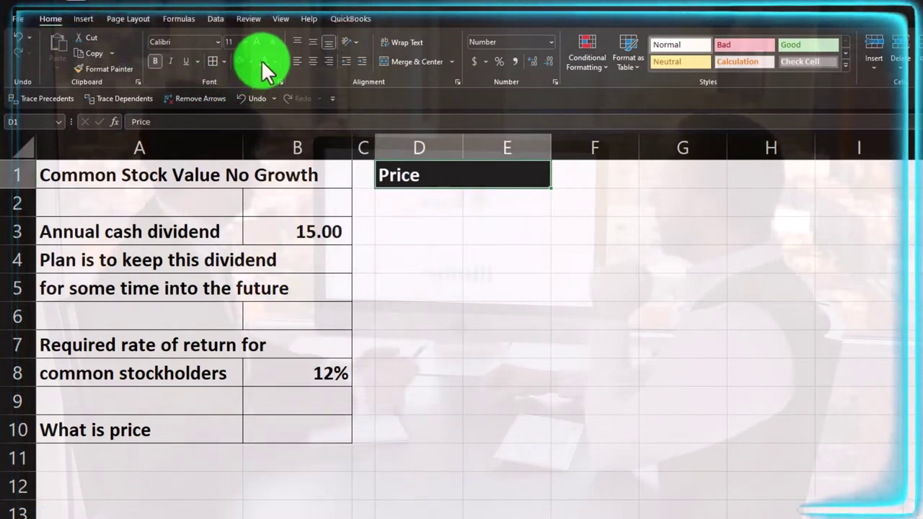
{"action": "left_click", "coordinate": [469, 222]}
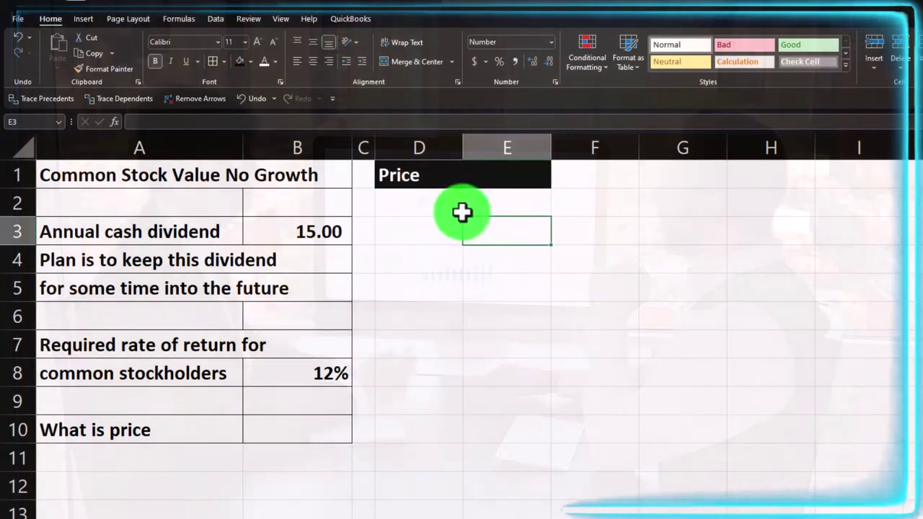
Link cell D2 to the annual cash dividend label in A3 and widen column D to fit the text.
{"action": "left_click", "coordinate": [413, 206]}
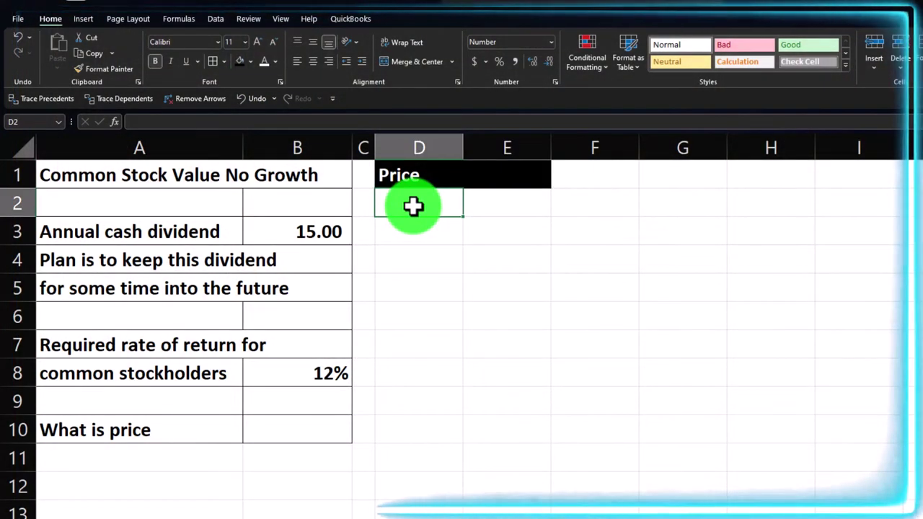
{"action": "type", "text": "="}
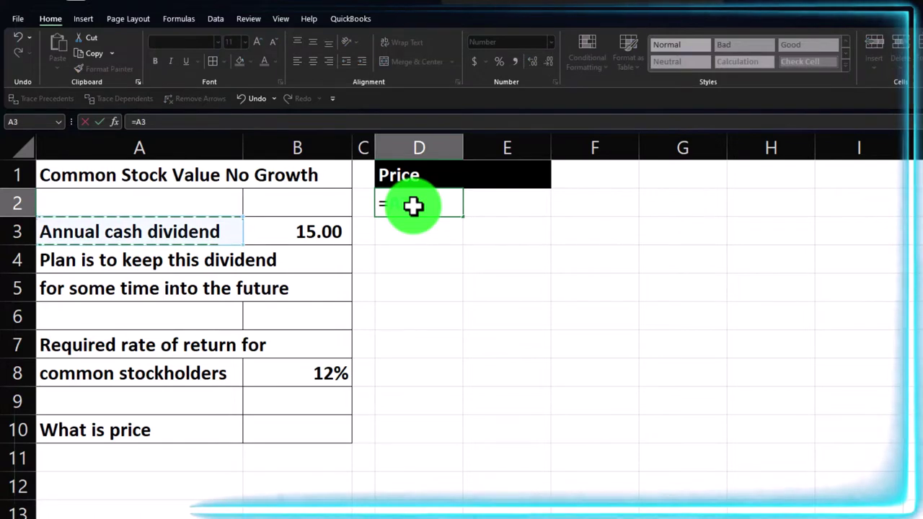
{"action": "key", "text": "Tab"}
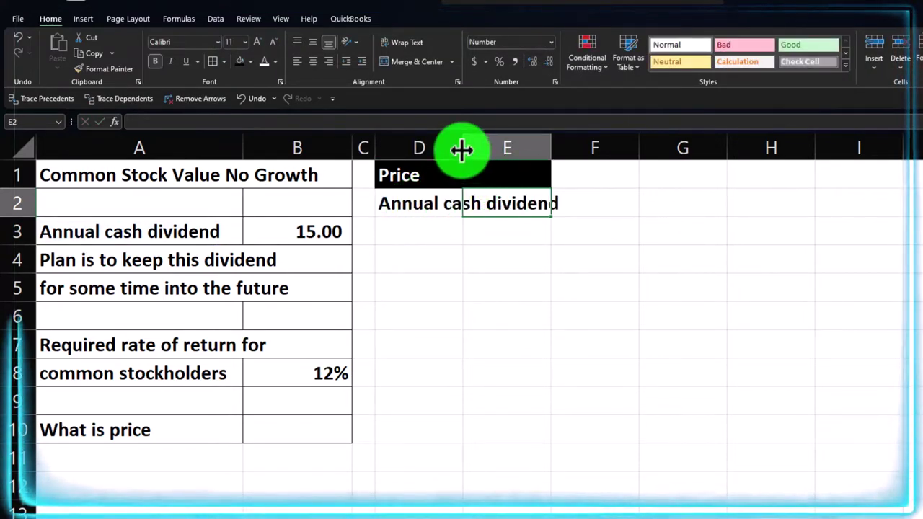
{"action": "left_click_drag", "start_coordinate": [462, 150], "coordinate": [576, 148]}
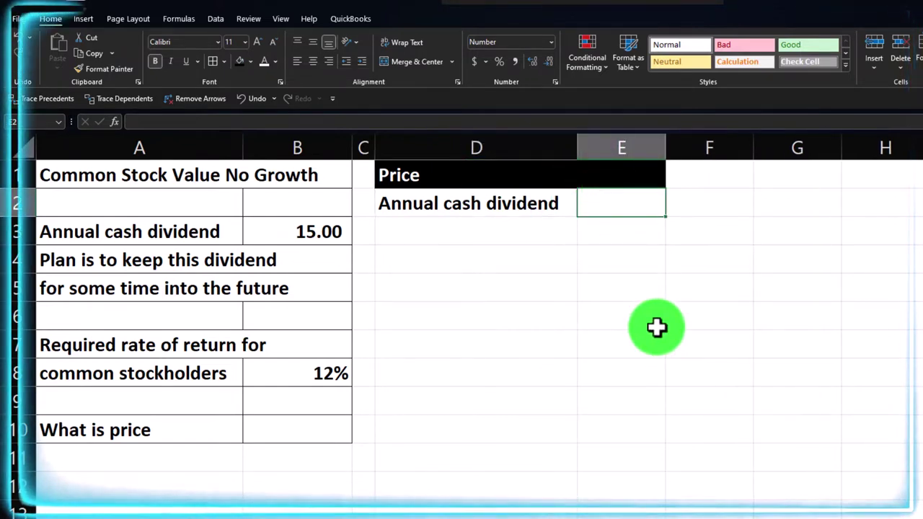
Link cell E2 to the annual cash dividend amount with the formula =B3.
{"action": "key", "text": "Left"}
{"action": "key", "text": "Left"}
{"action": "key", "text": "Left"}
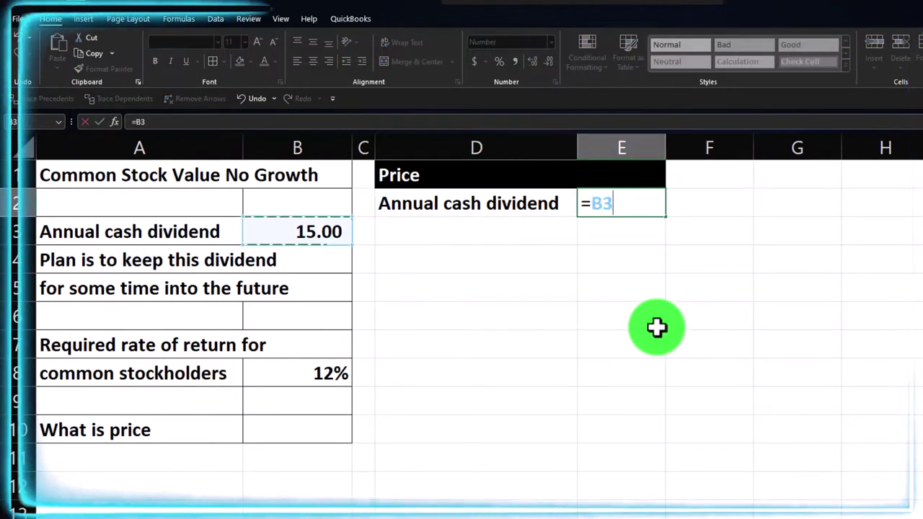
{"action": "key", "text": "Return"}
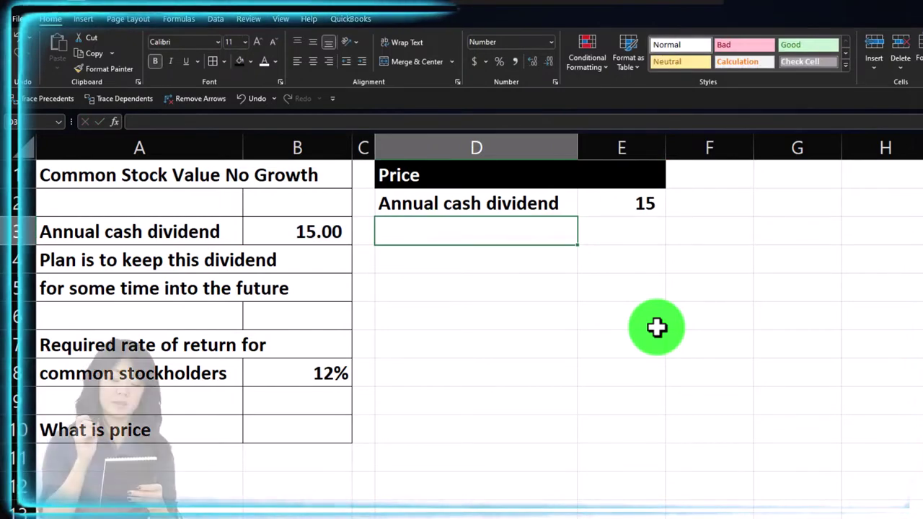
Enter the label "Required rate of return" in cell D3.
{"action": "type", "text": "R"}
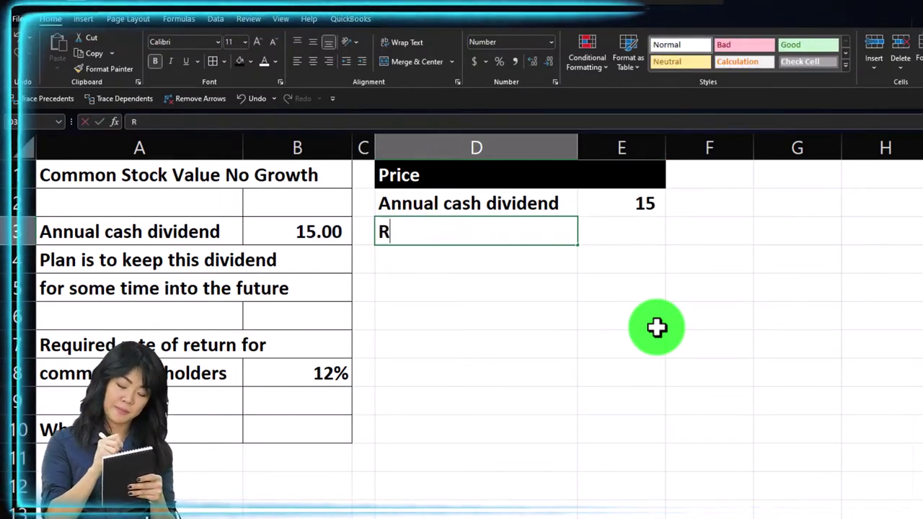
{"action": "type", "text": "a"}
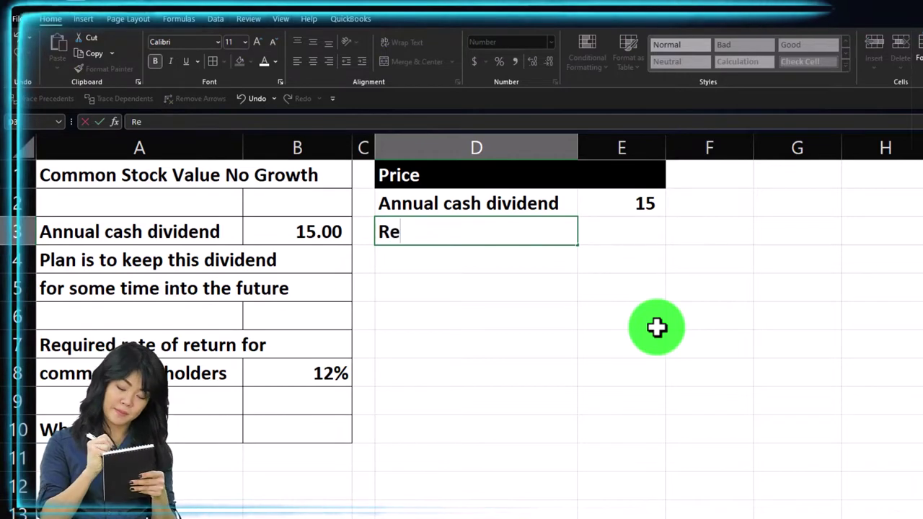
{"action": "type", "text": "quired rate of return"}
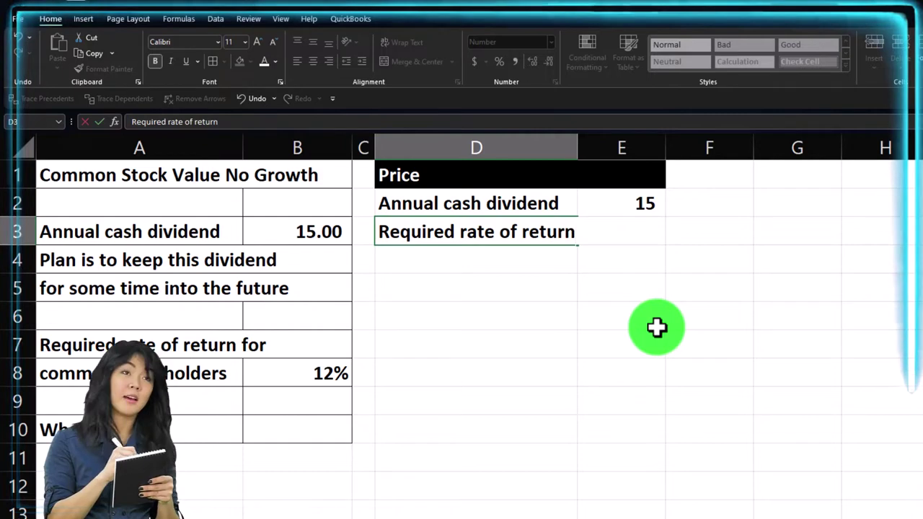
{"action": "key", "text": "Return"}
Link cell E3 to the required rate of return for common stockholders with the formula =B8.
{"action": "key", "text": "Up"}
{"action": "key", "text": "Right"}
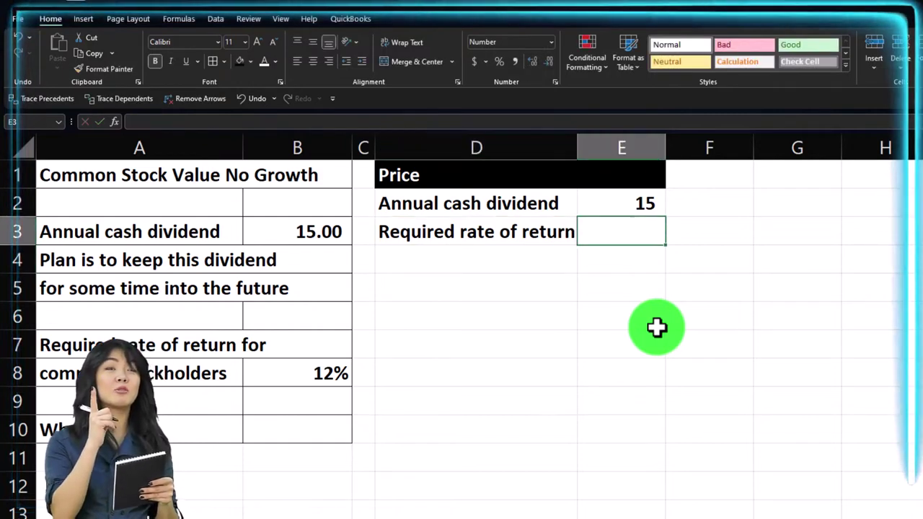
{"action": "type", "text": "="}
{"action": "key", "text": "Left"}
{"action": "key", "text": "Left"}
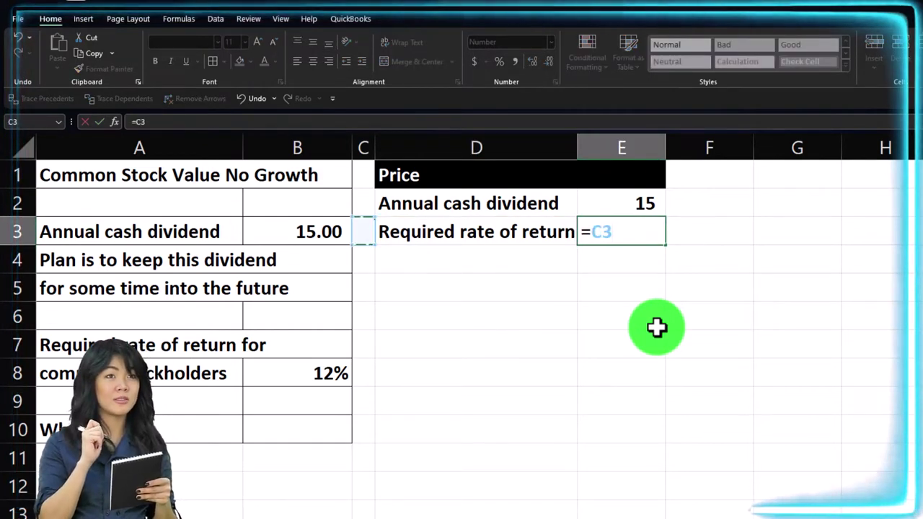
{"action": "key", "text": "Left"}
{"action": "key", "text": "Return"}
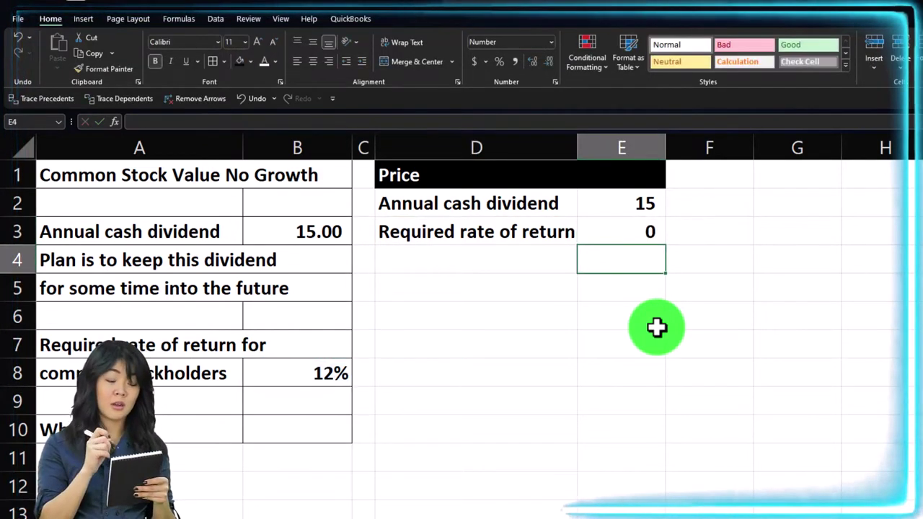
Format the required rate of return in E3 as a percentage and underline it.
{"action": "key", "text": "Up"}
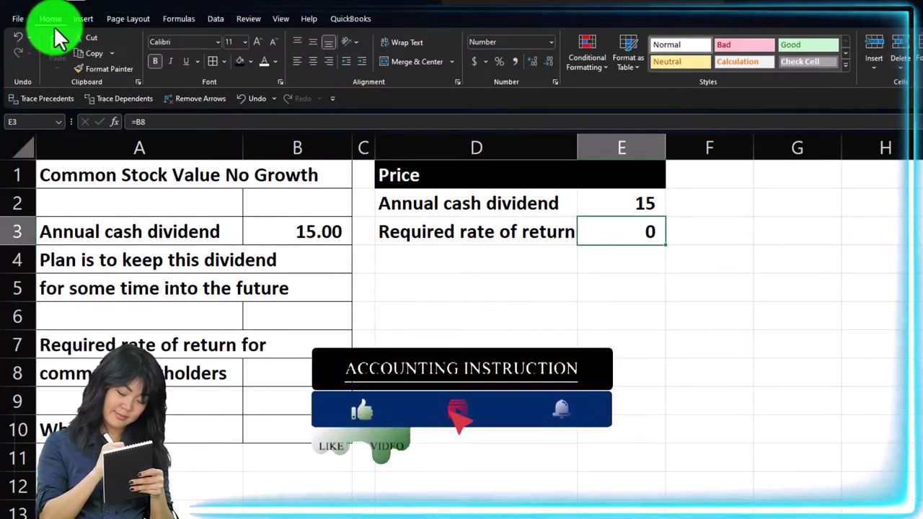
{"action": "left_click", "coordinate": [499, 65]}
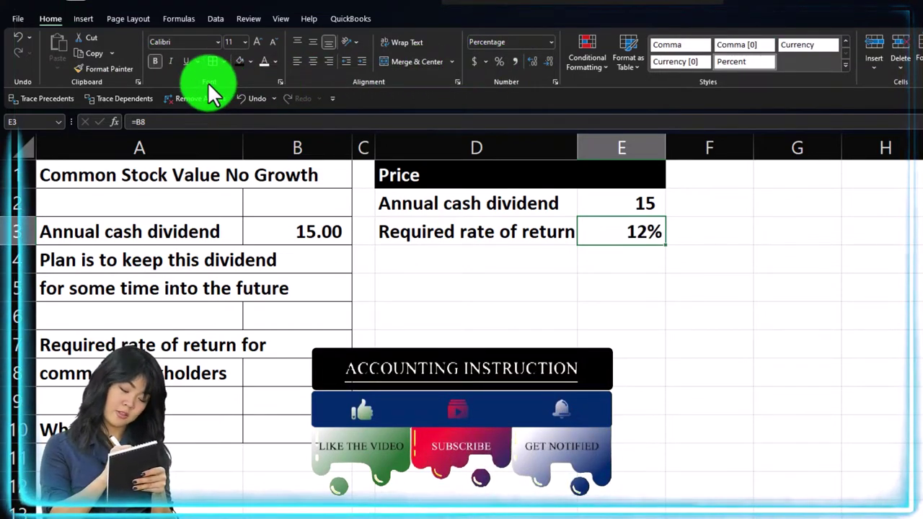
{"action": "left_click", "coordinate": [186, 61]}
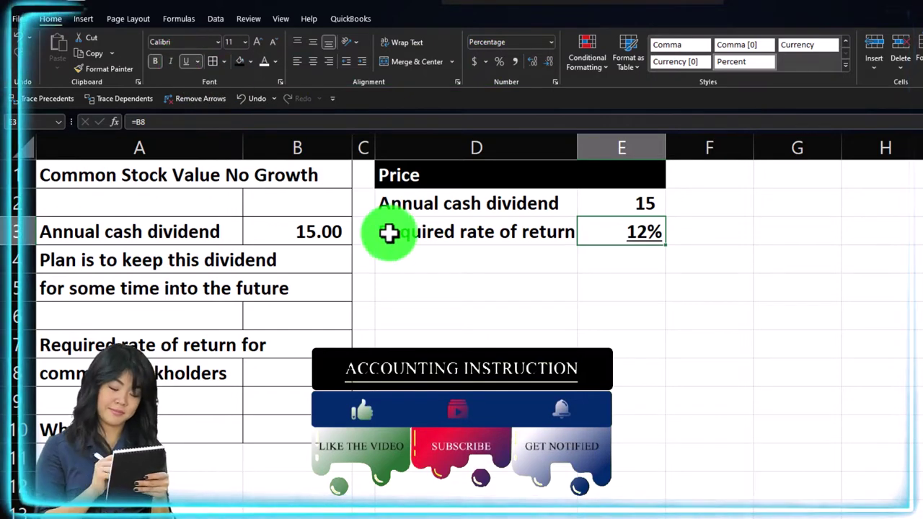
Enter the label "Price" in cell D4.
{"action": "left_click", "coordinate": [416, 260]}
{"action": "type", "text": "Price"}
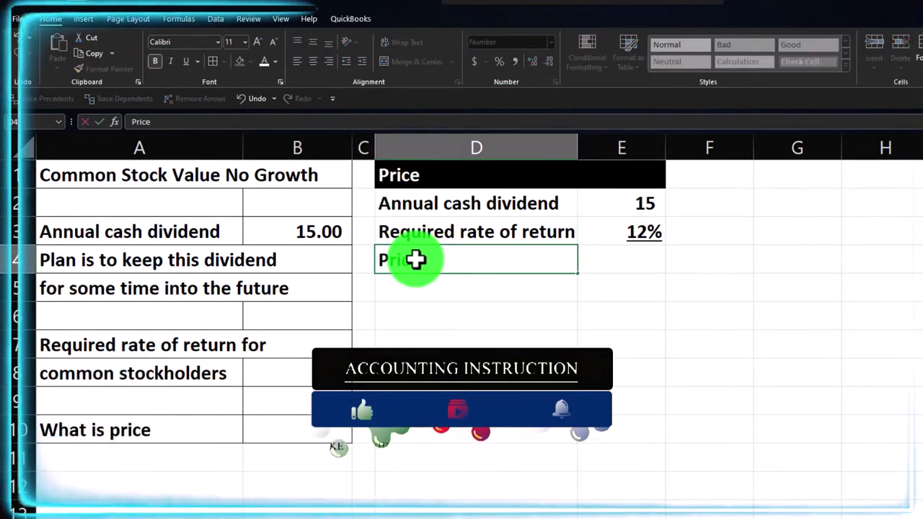
{"action": "key", "text": "Tab"}
{"action": "key", "text": "Tab"}
{"action": "key", "text": "Left"}
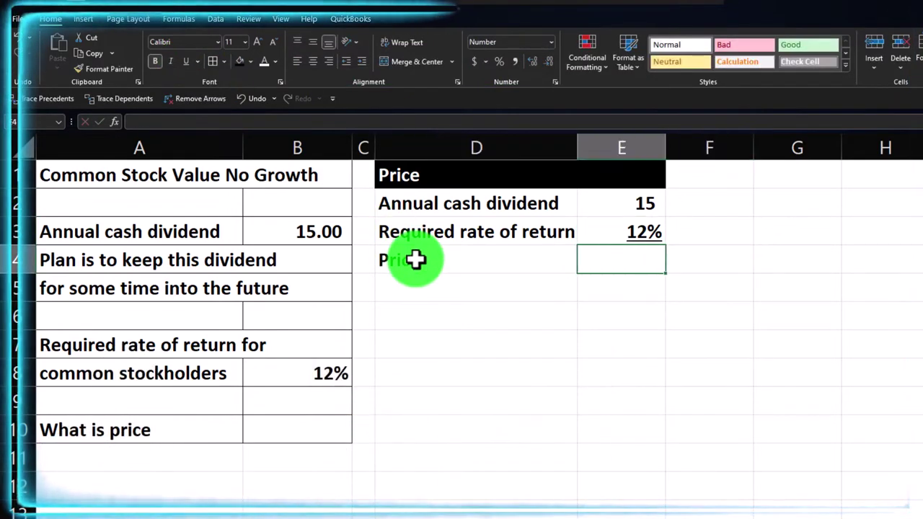
Try calculating the price in cell E4 with the formula =E2*E3.
{"action": "type", "text": "="}
{"action": "key", "text": "Up"}
{"action": "key", "text": "Up"}
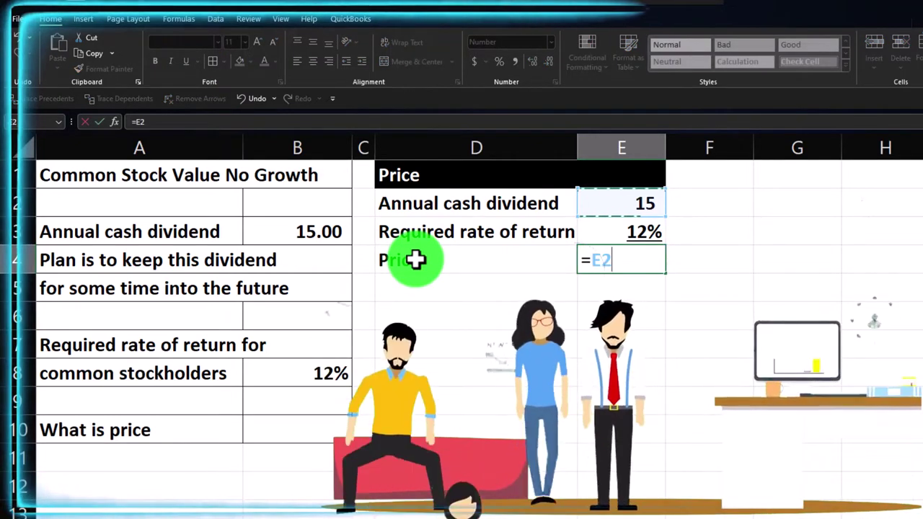
{"action": "type", "text": "*"}
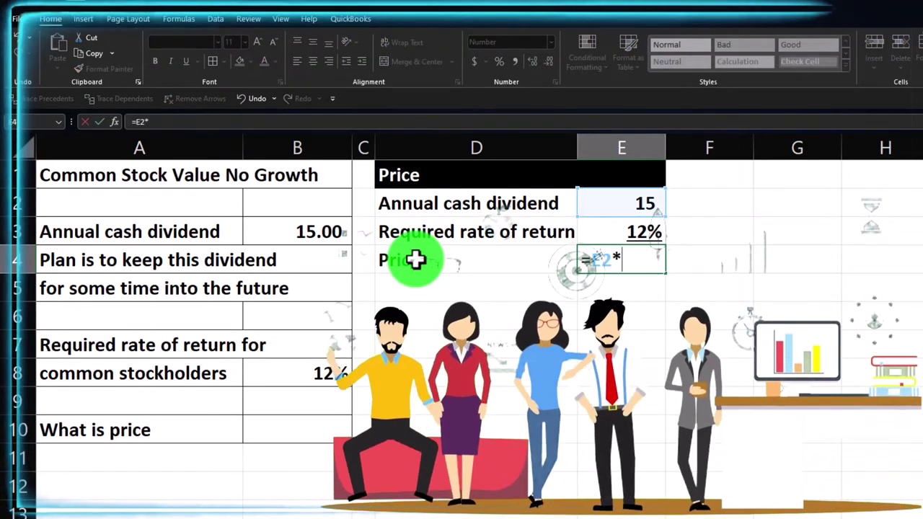
{"action": "key", "text": "Up"}
{"action": "key", "text": "Return"}
{"action": "key", "text": "Up"}
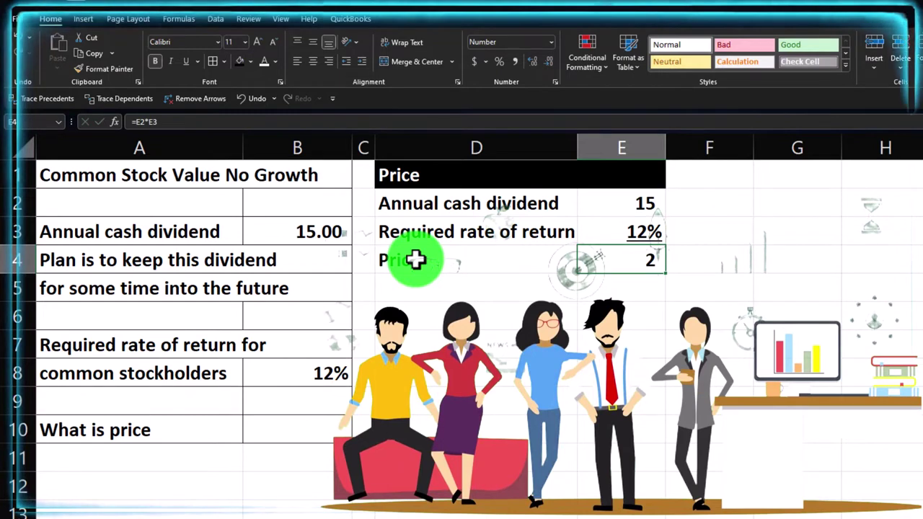
Calculate the price in cell E4 with the formula =E2/E3 and display it with two decimal places.
{"action": "type", "text": "="}
{"action": "key", "text": "Up"}
{"action": "key", "text": "Up"}
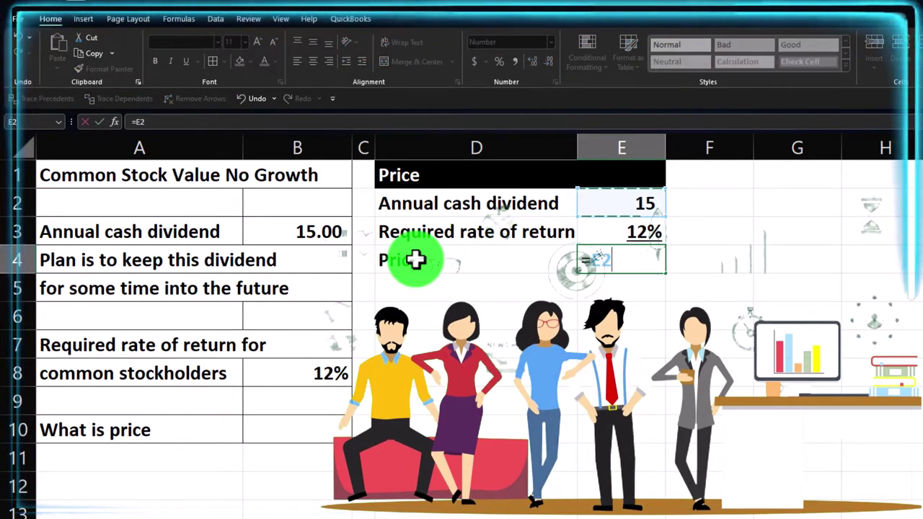
{"action": "type", "text": "/"}
{"action": "key", "text": "Return"}
{"action": "key", "text": "Up"}
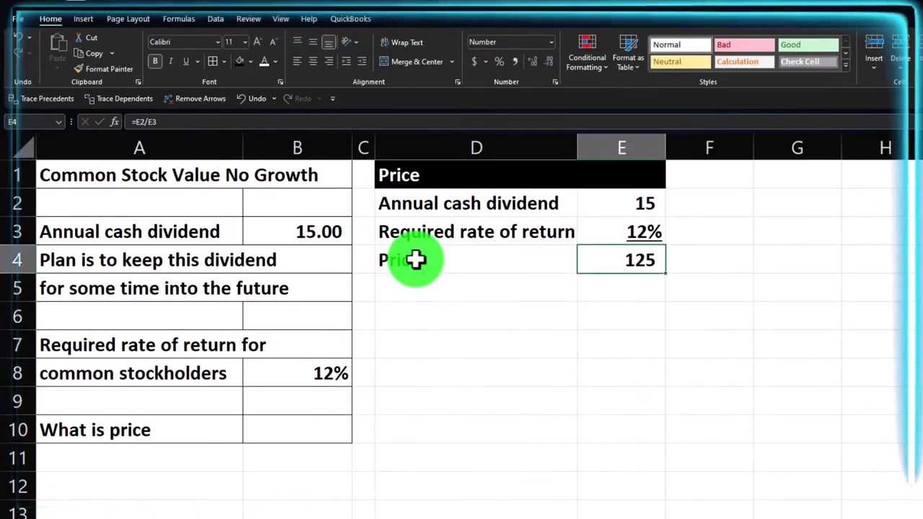
{"action": "left_click", "coordinate": [531, 60]}
{"action": "left_click", "coordinate": [531, 60]}
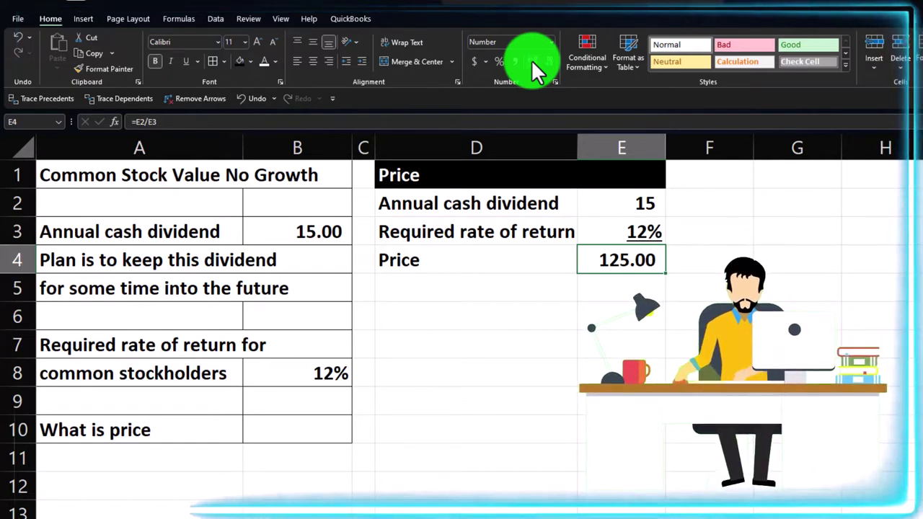
Apply all borders and a light blue fill to the price calculation cells D2:E4.
{"action": "left_click", "coordinate": [336, 224]}
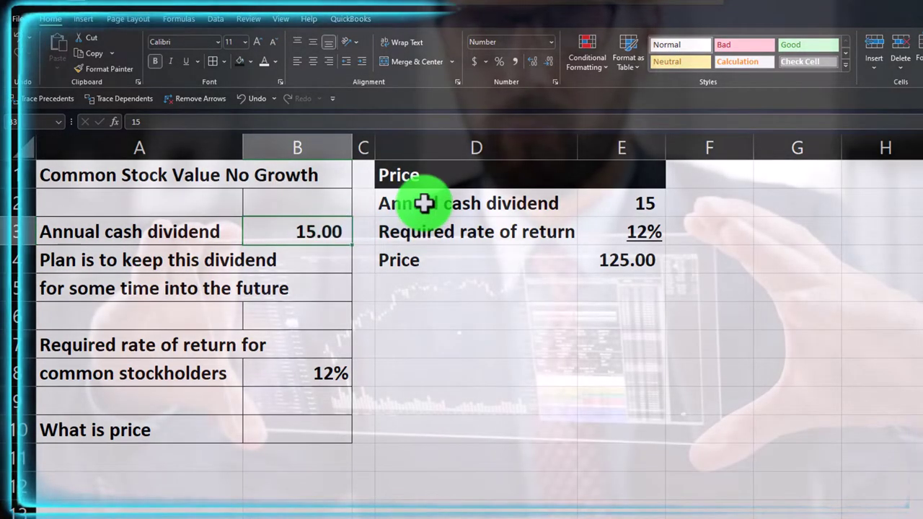
{"action": "left_click_drag", "start_coordinate": [424, 203], "coordinate": [584, 248]}
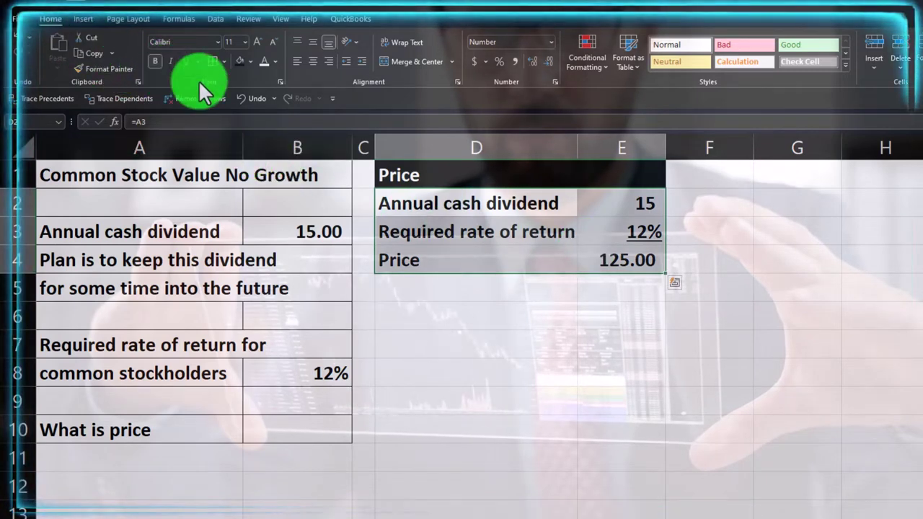
{"action": "left_click", "coordinate": [222, 61]}
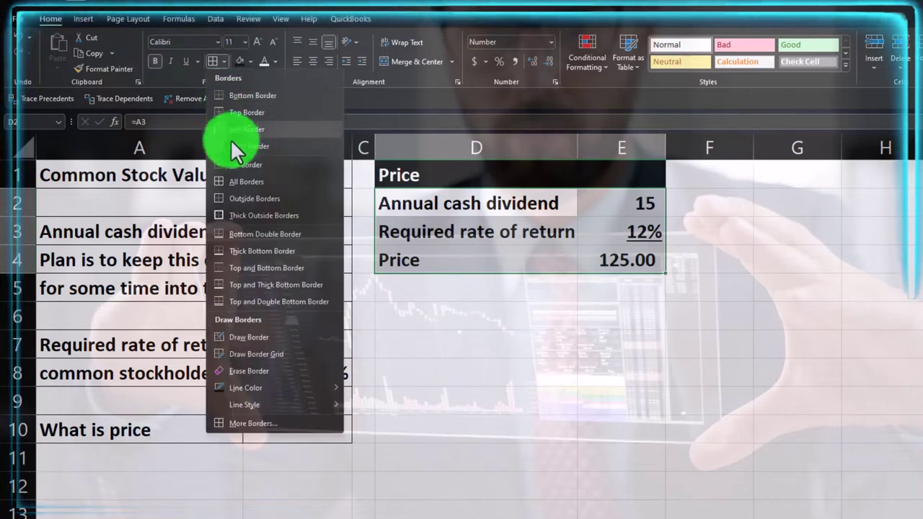
{"action": "left_click", "coordinate": [234, 181]}
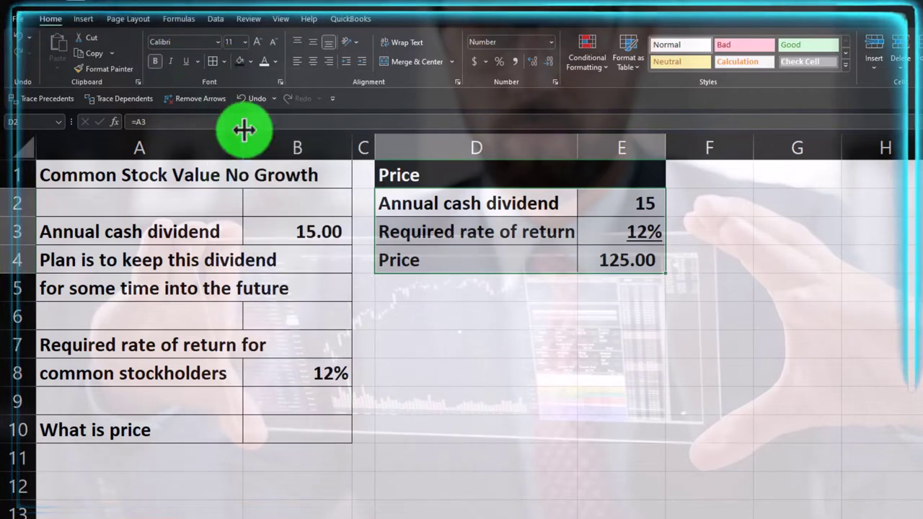
{"action": "left_click", "coordinate": [250, 62]}
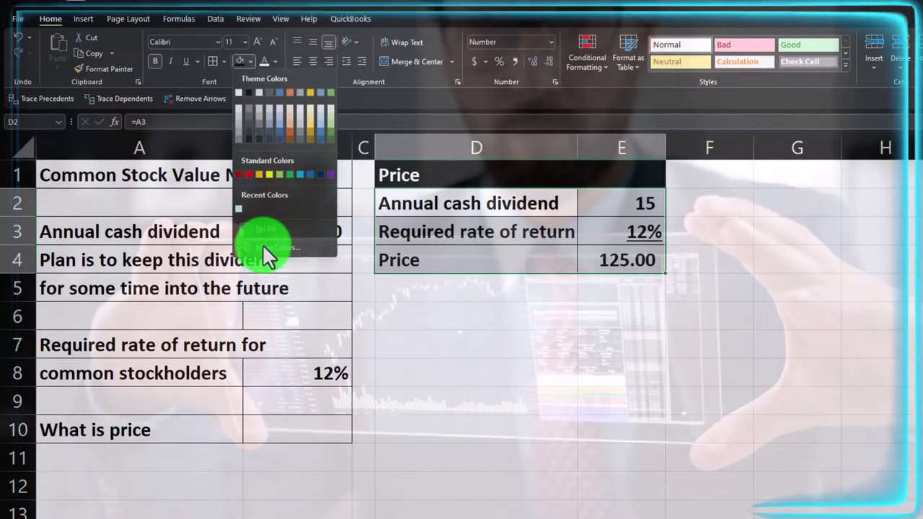
{"action": "left_click", "coordinate": [267, 247]}
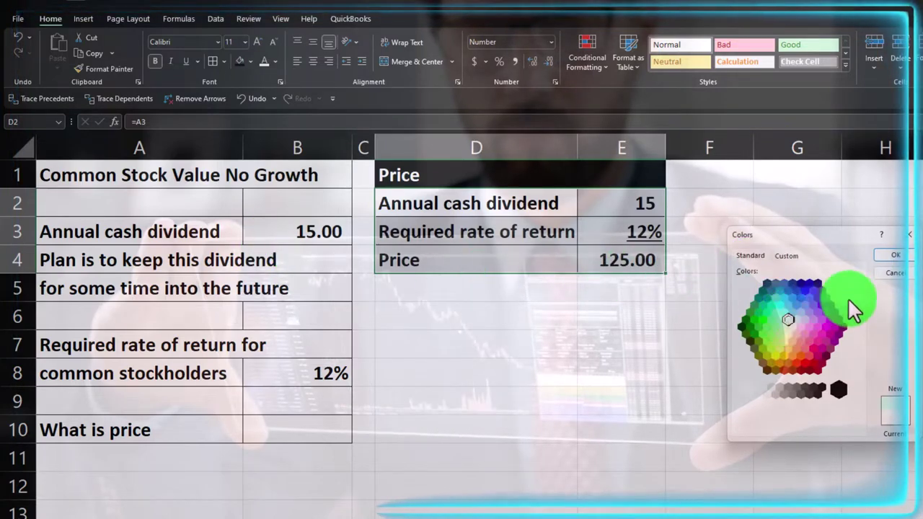
{"action": "left_click", "coordinate": [885, 258]}
Enter the heading "Required Rate of Return" in cell D6.
{"action": "left_click", "coordinate": [438, 310]}
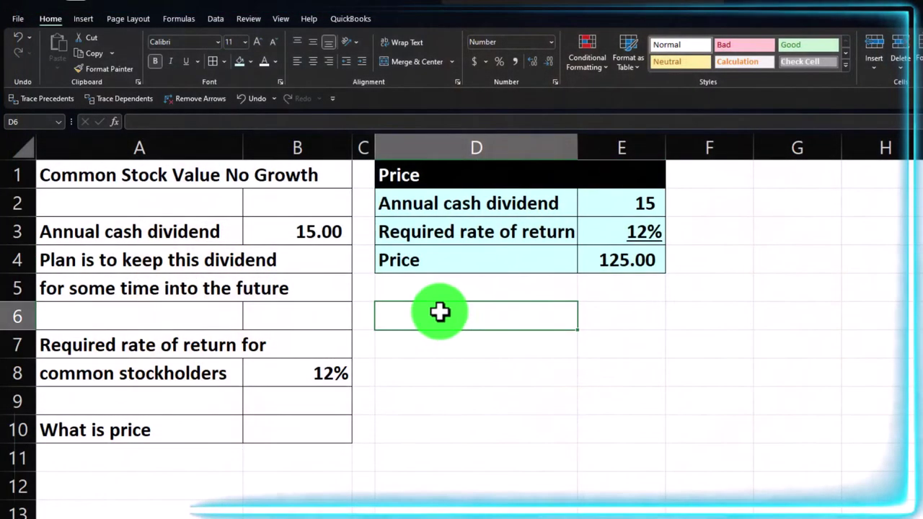
{"action": "type", "text": "Re"}
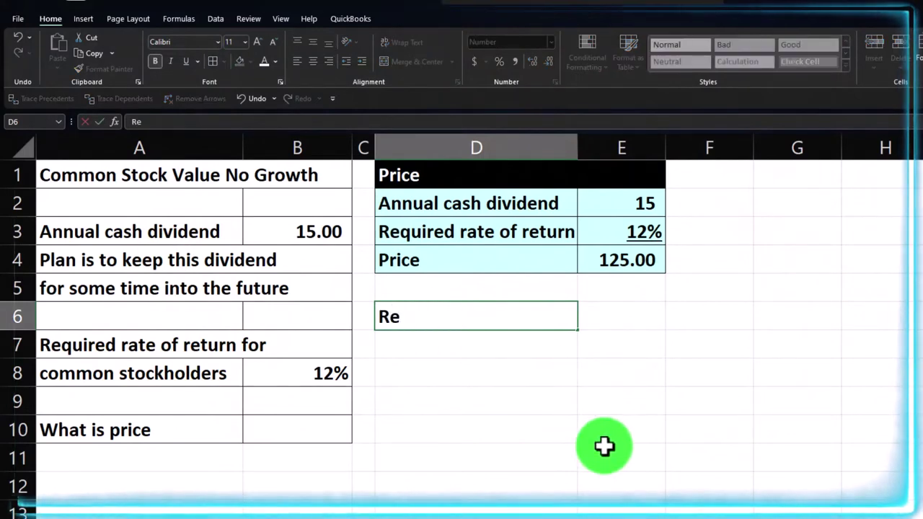
{"action": "type", "text": "qui"}
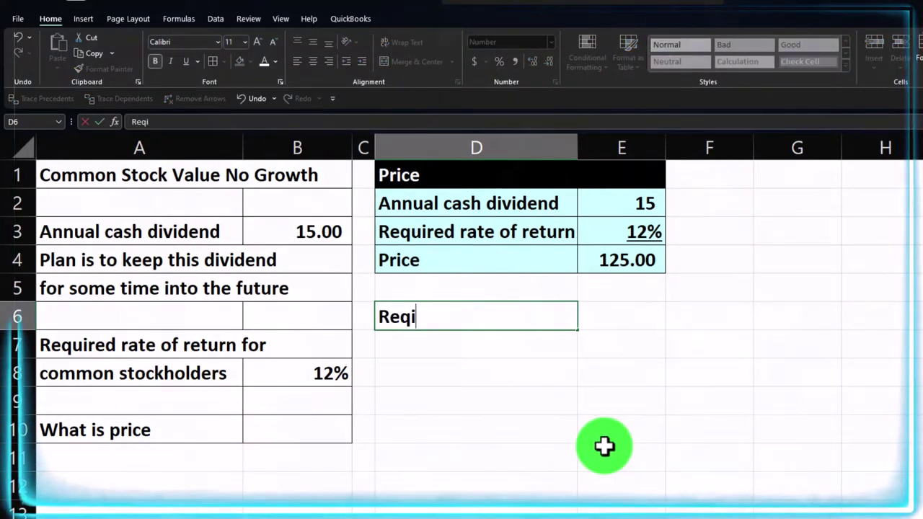
{"action": "key", "text": "BackSpace"}
{"action": "type", "text": "uired "}
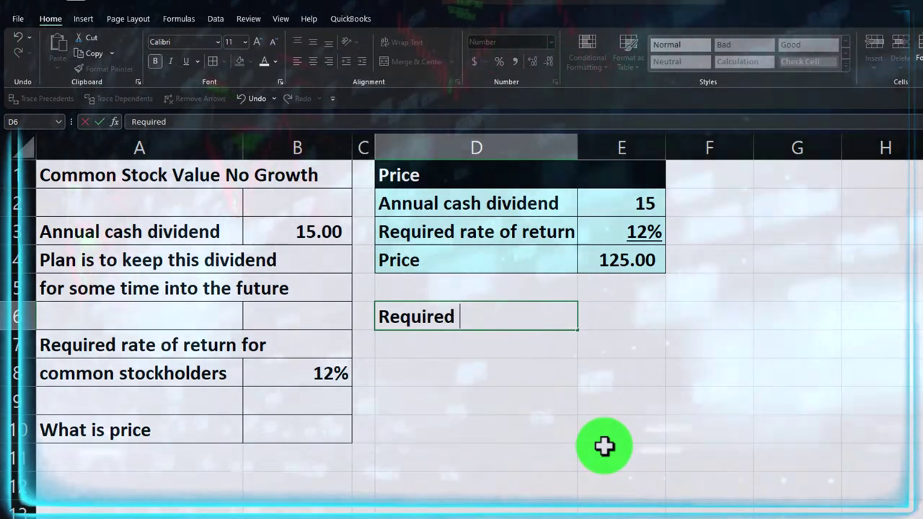
{"action": "type", "text": "Rate"}
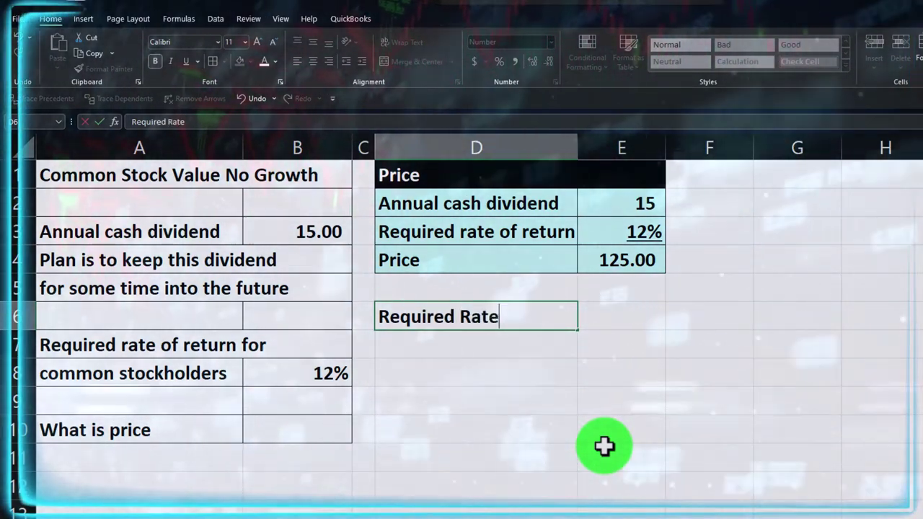
{"action": "type", "text": " of Return"}
{"action": "key", "text": "Return"}
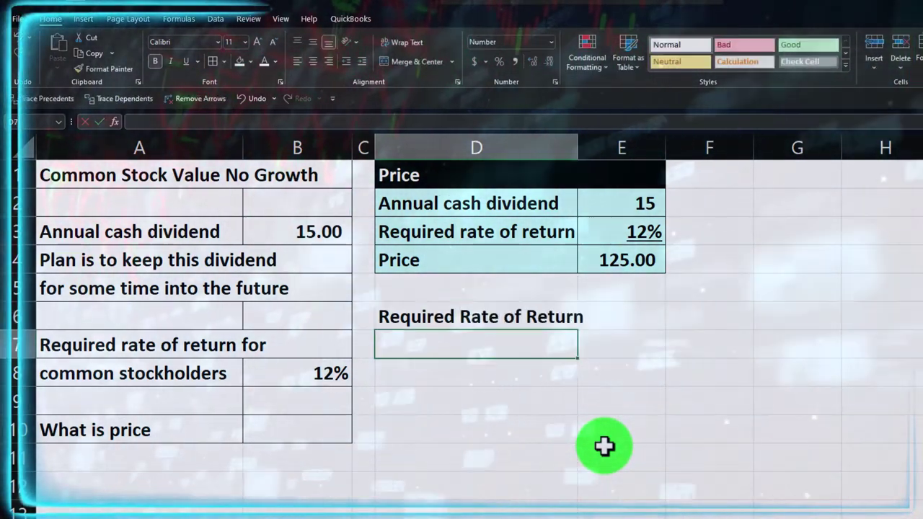
Format the heading cells D6:E6 with a black fill and white text.
{"action": "left_click", "coordinate": [532, 315]}
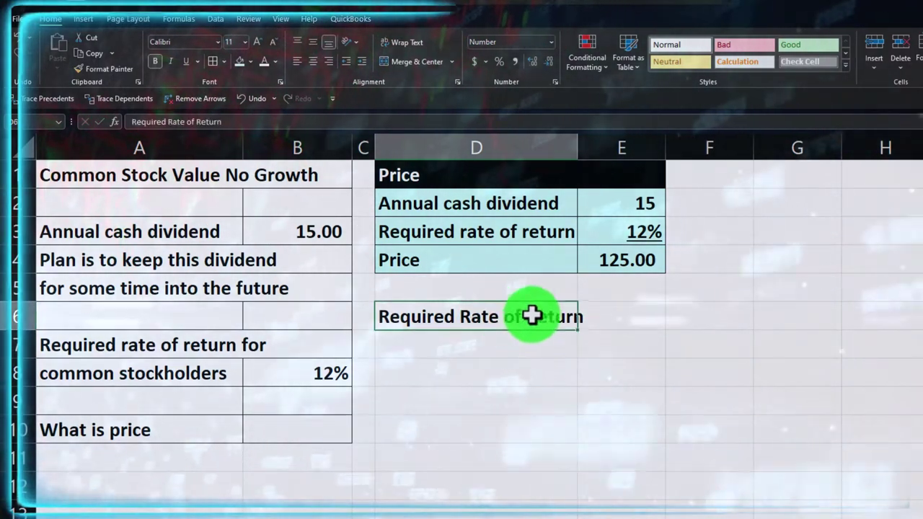
{"action": "left_click_drag", "start_coordinate": [532, 315], "coordinate": [584, 315]}
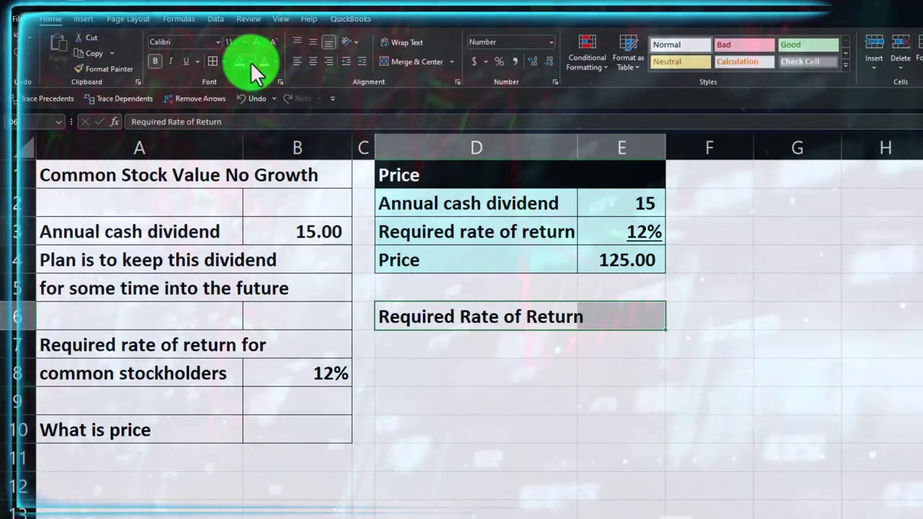
{"action": "left_click", "coordinate": [250, 61]}
{"action": "left_click", "coordinate": [245, 89]}
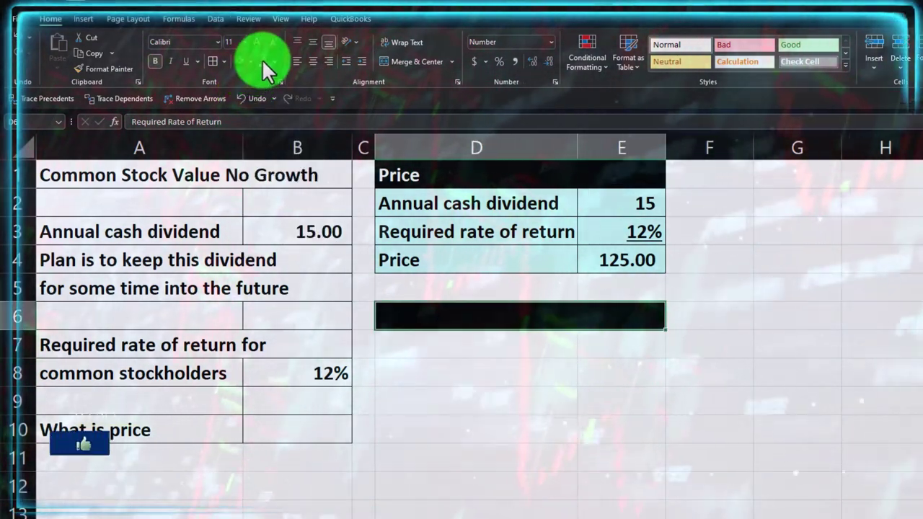
{"action": "left_click", "coordinate": [264, 62]}
Enter the label "Price" in cell D7.
{"action": "left_click", "coordinate": [394, 344]}
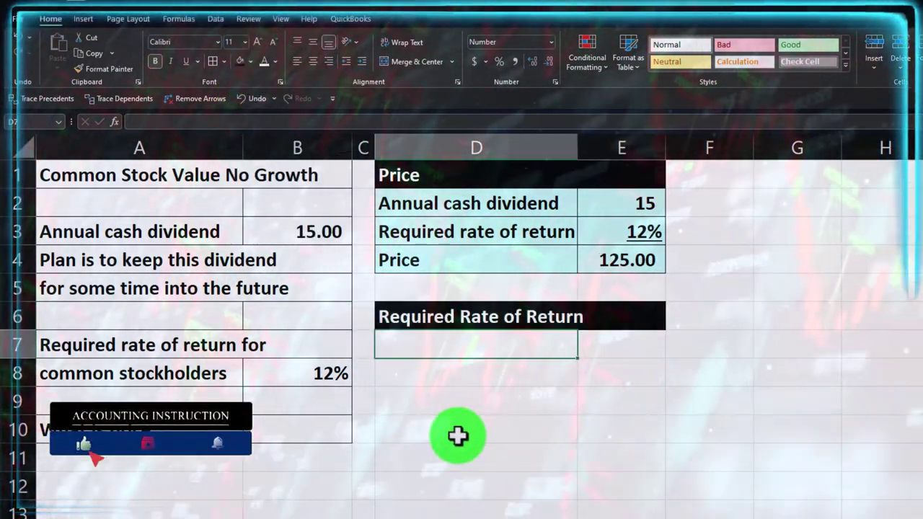
{"action": "type", "text": "Price"}
{"action": "key", "text": "Tab"}
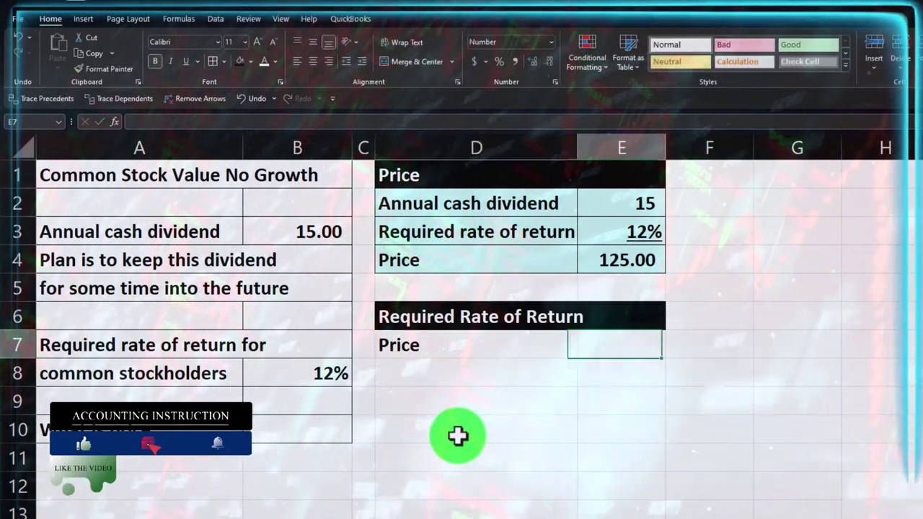
Link the Price value in cell E7 to the calculated price in E4.
{"action": "type", "text": "="}
{"action": "key", "text": "Up"}
{"action": "key", "text": "Up"}
{"action": "key", "text": "Up"}
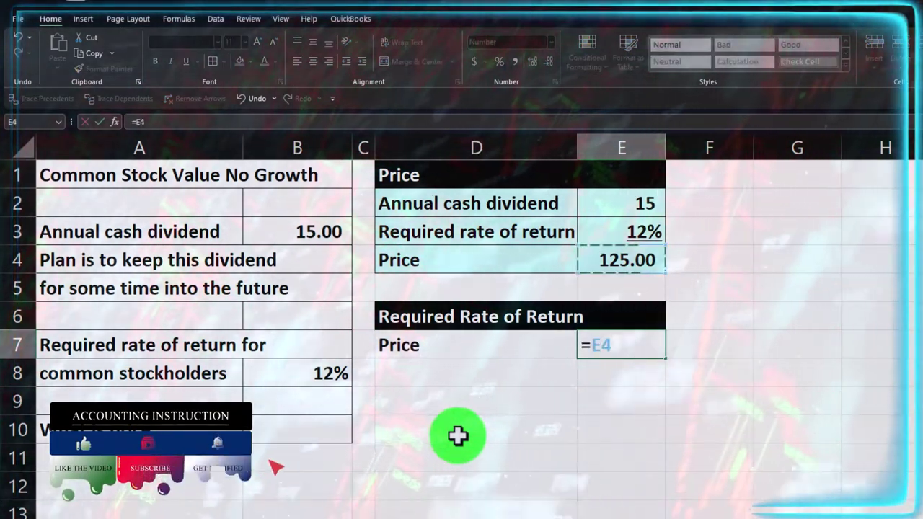
{"action": "key", "text": "Return"}
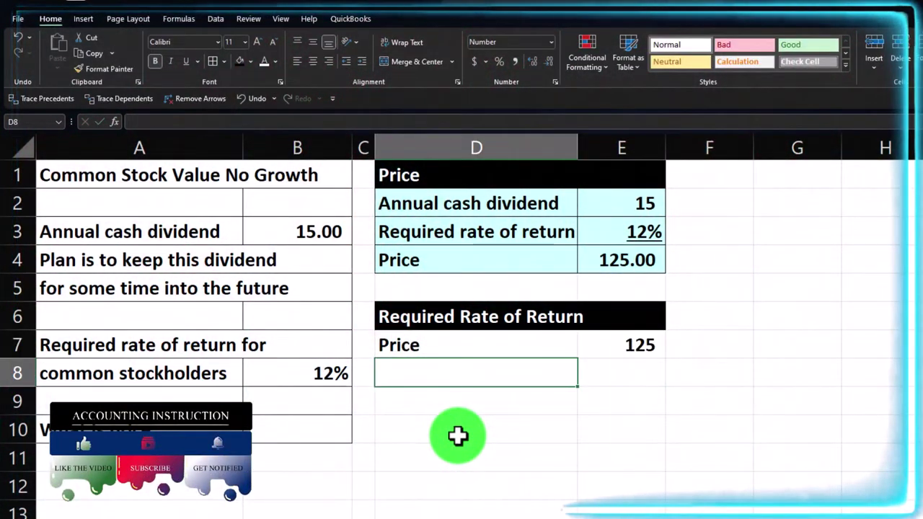
Fill row 8 with links to the required rate of return label in D3 and its value in E3.
{"action": "type", "text": "="}
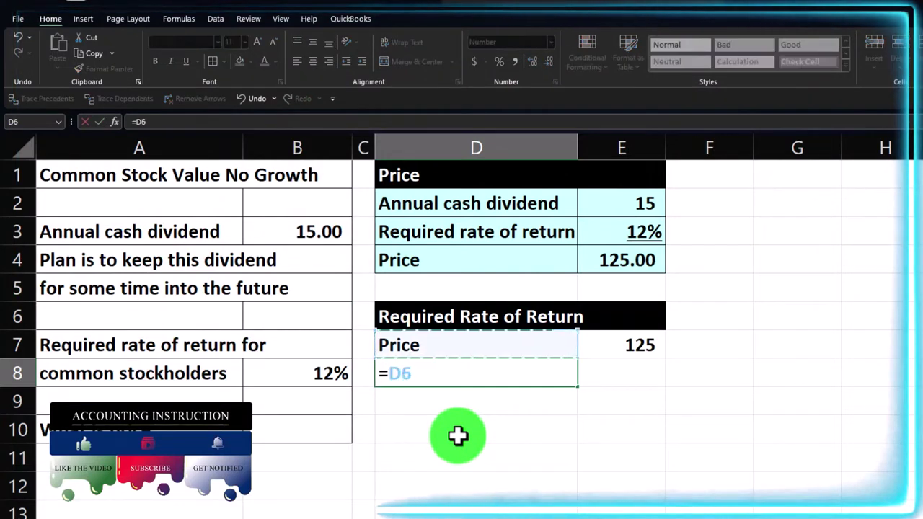
{"action": "key", "text": "Tab"}
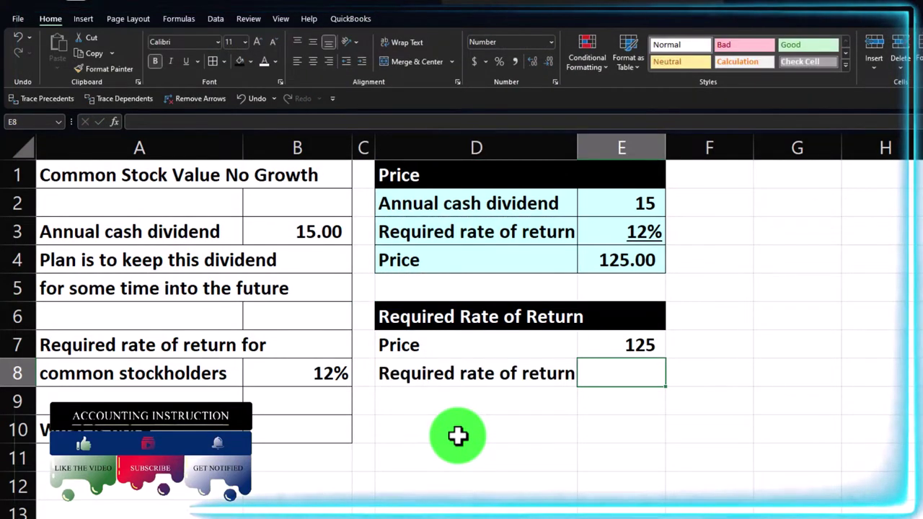
{"action": "type", "text": "=E3"}
{"action": "key", "text": "Return"}
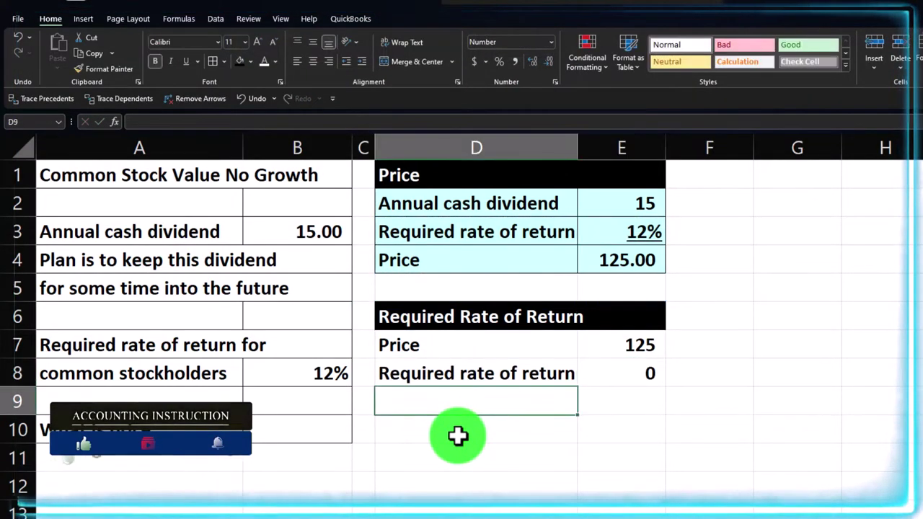
Format the required rate of return in cell E8 as a percentage and underline it.
{"action": "key", "text": "Up"}
{"action": "key", "text": "Right"}
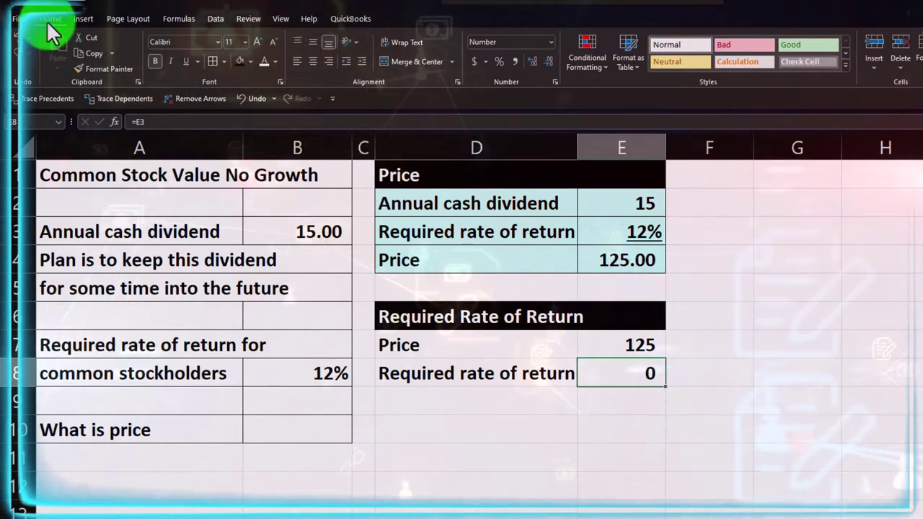
{"action": "left_click", "coordinate": [494, 61]}
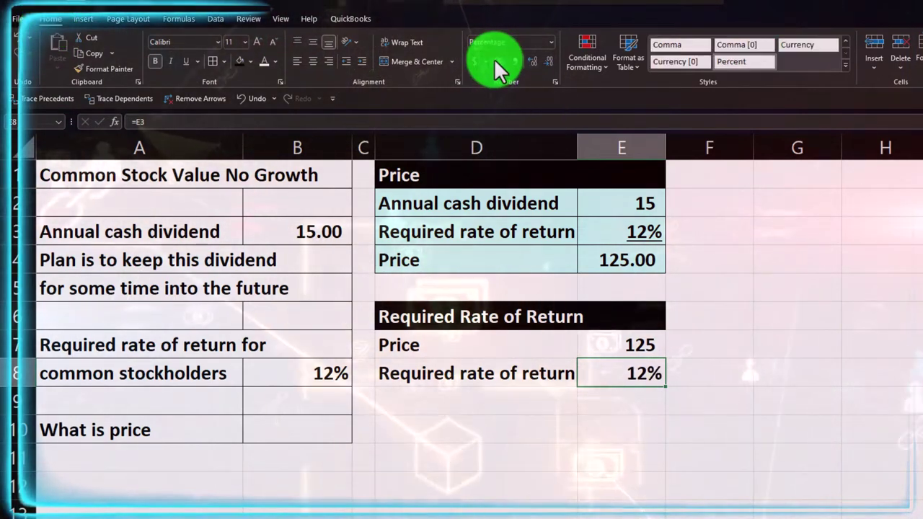
{"action": "left_click", "coordinate": [186, 61]}
{"action": "key", "text": "Return"}
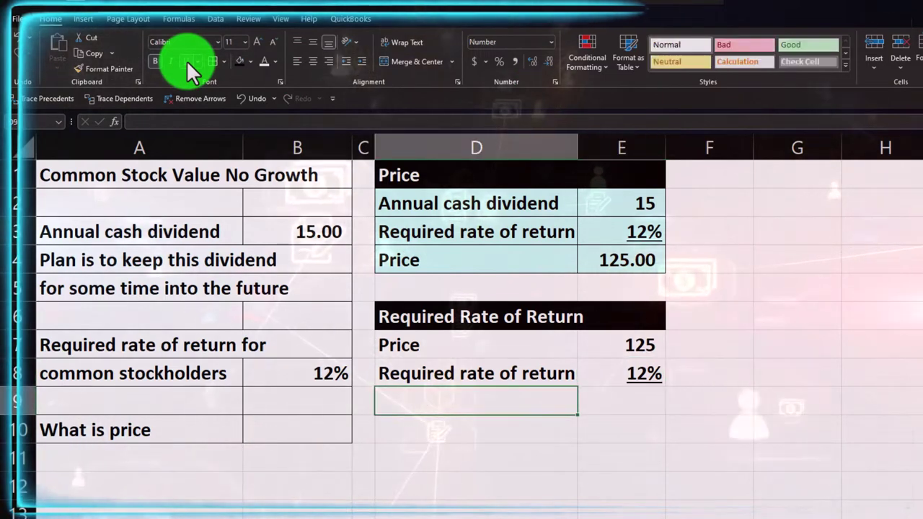
Enter the label "Annual cash dividends" in cell D9.
{"action": "type", "text": "Annual ca"}
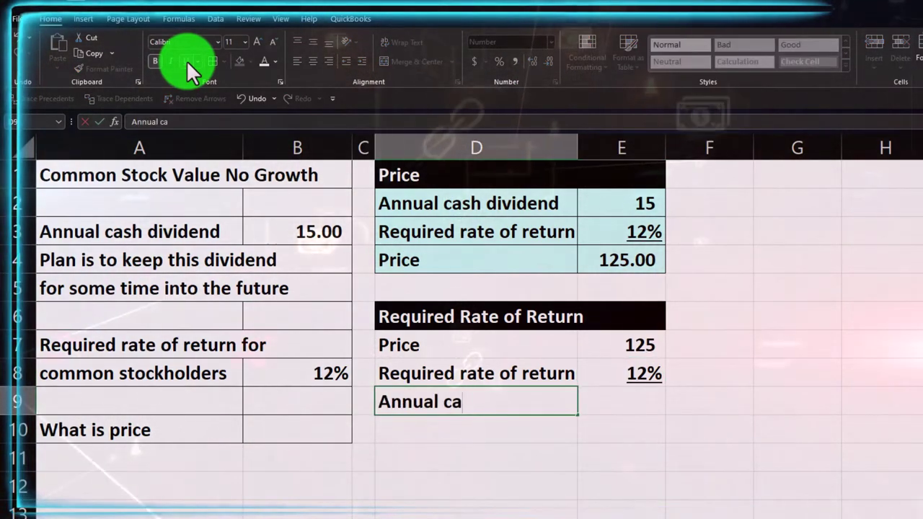
{"action": "type", "text": "sh dividend"}
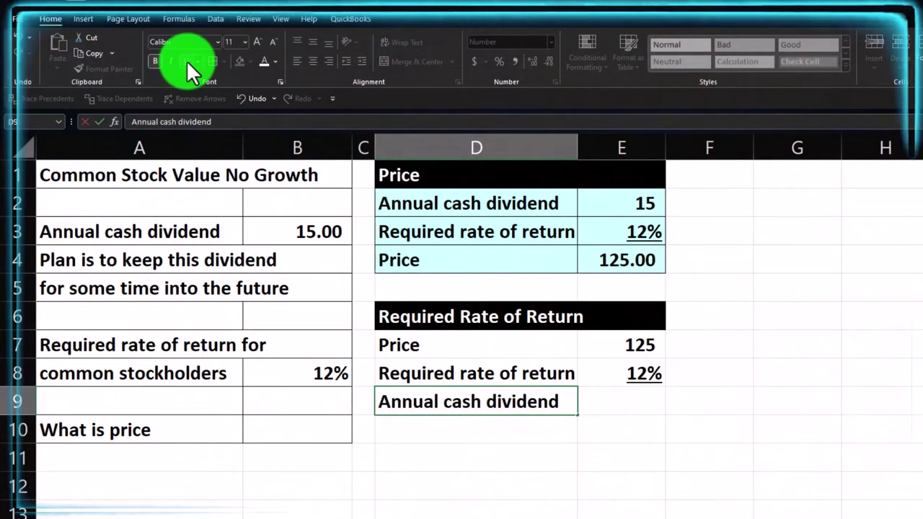
{"action": "key", "text": "Tab"}
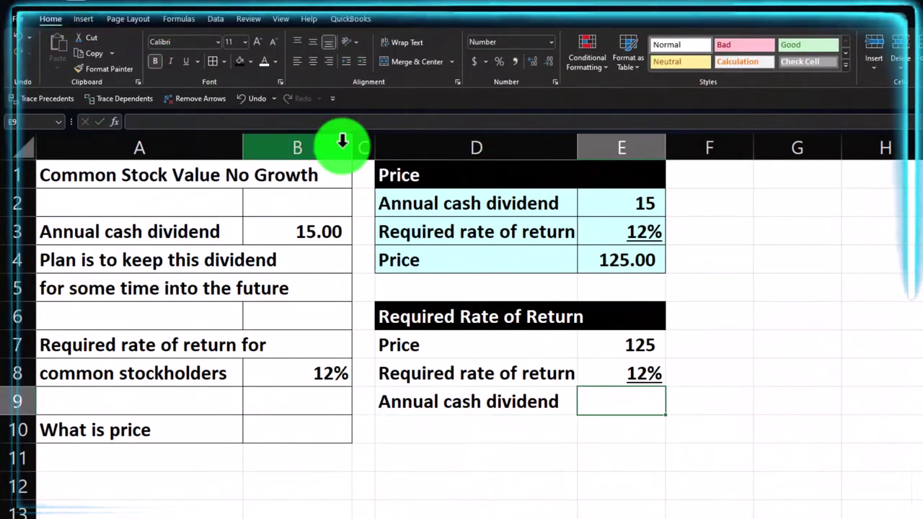
{"action": "left_click", "coordinate": [562, 396]}
{"action": "double_click", "coordinate": [564, 400]}
{"action": "type", "text": "s"}
{"action": "key", "text": "Return"}
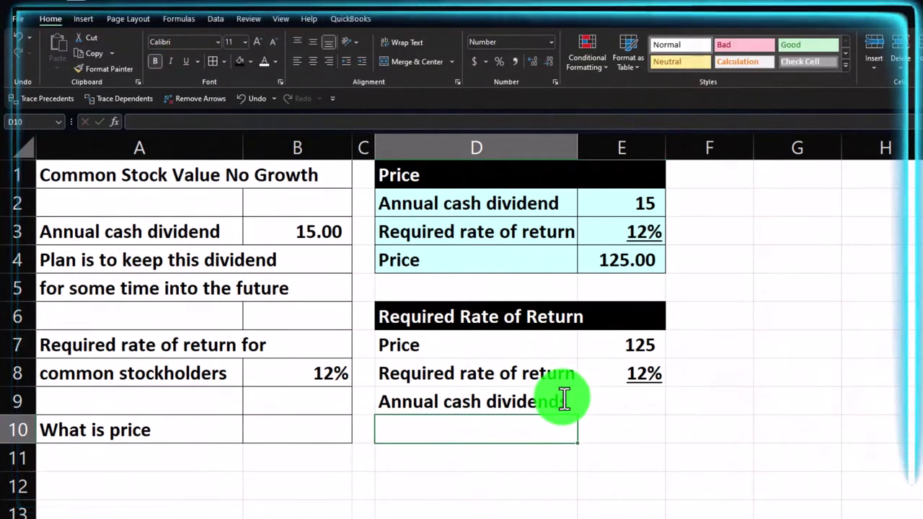
Try to calculate the annual cash dividends in cell E9 with the formula =E7/E8.
{"action": "key", "text": "Up"}
{"action": "key", "text": "Right"}
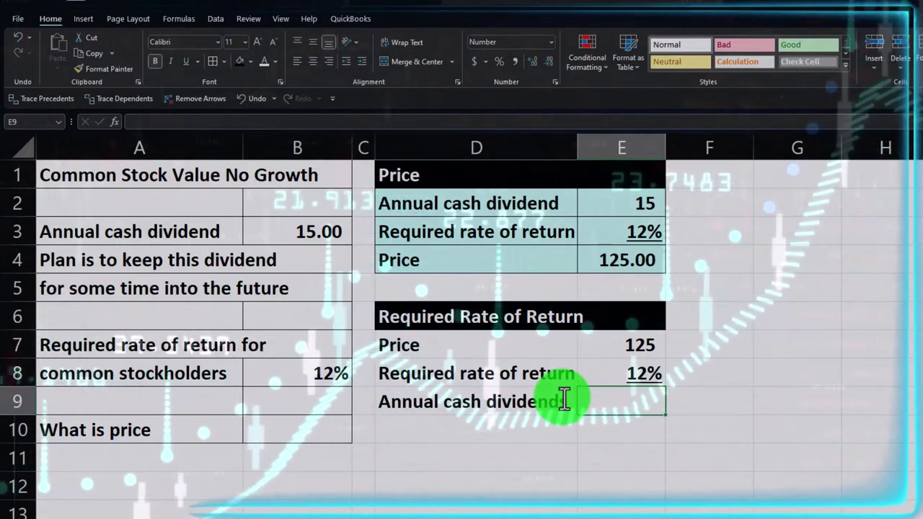
{"action": "key", "text": "F2"}
{"action": "type", "text": "="}
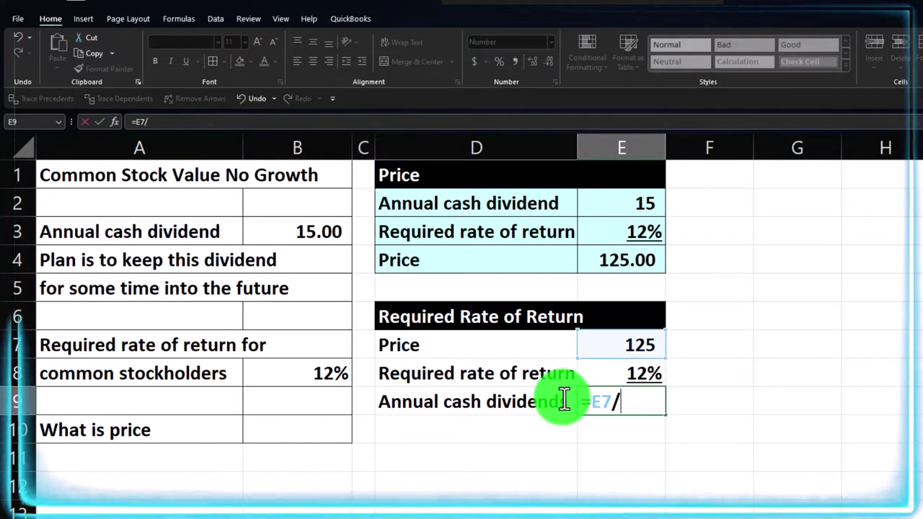
{"action": "key", "text": "Return"}
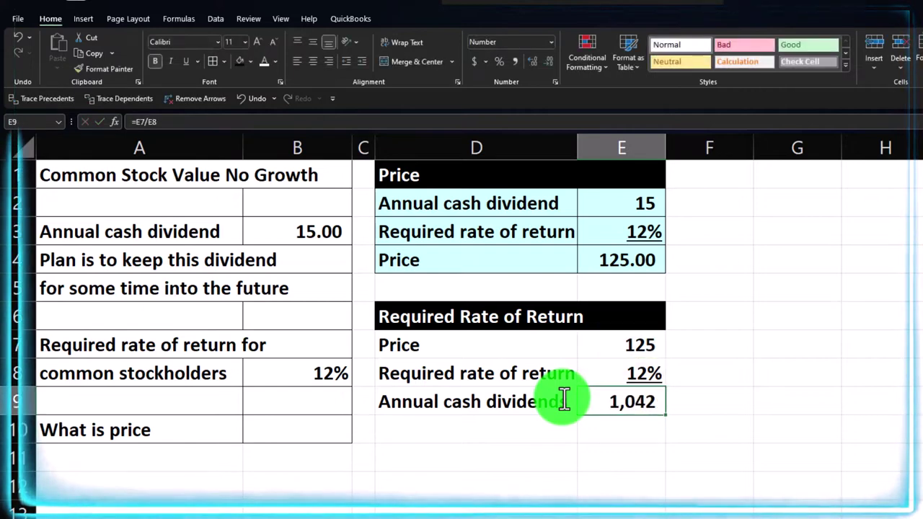
Calculate the annual cash dividends in cell E9 with =E7*E8 and show the result with two decimals.
{"action": "type", "text": "="}
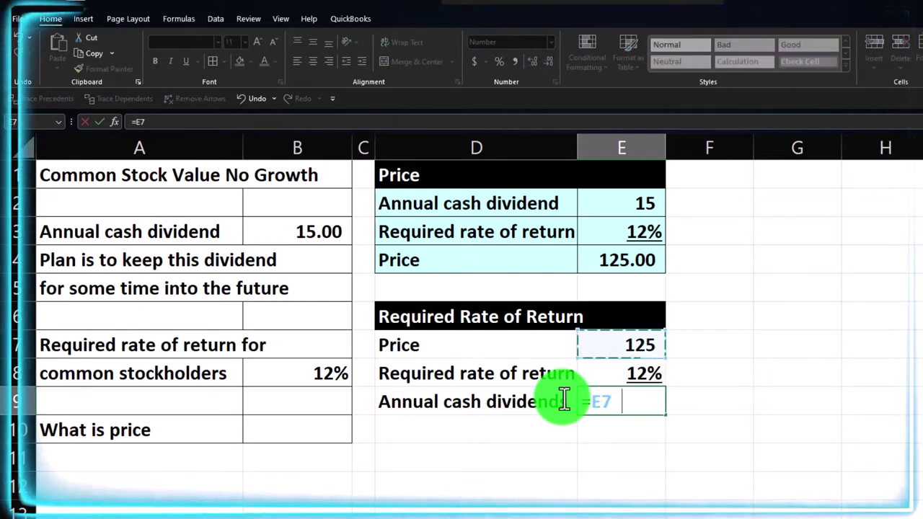
{"action": "key", "text": "Return"}
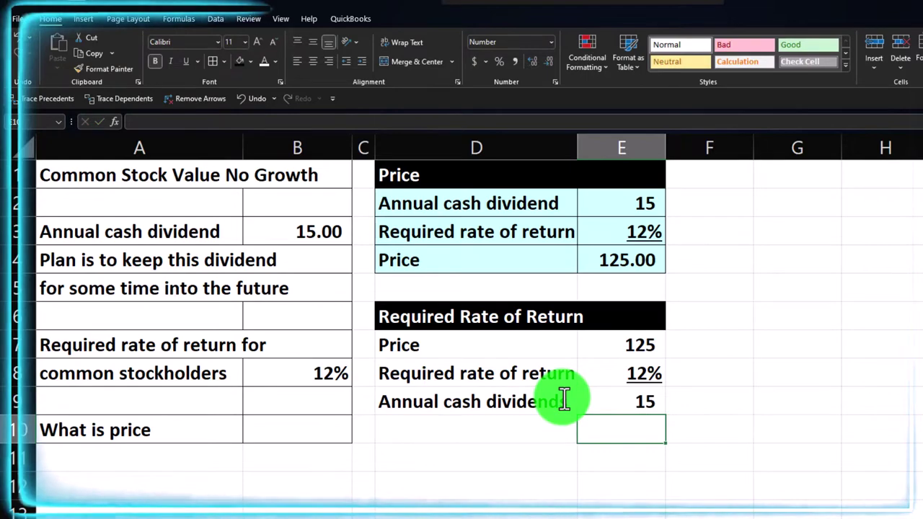
{"action": "left_click", "coordinate": [626, 408]}
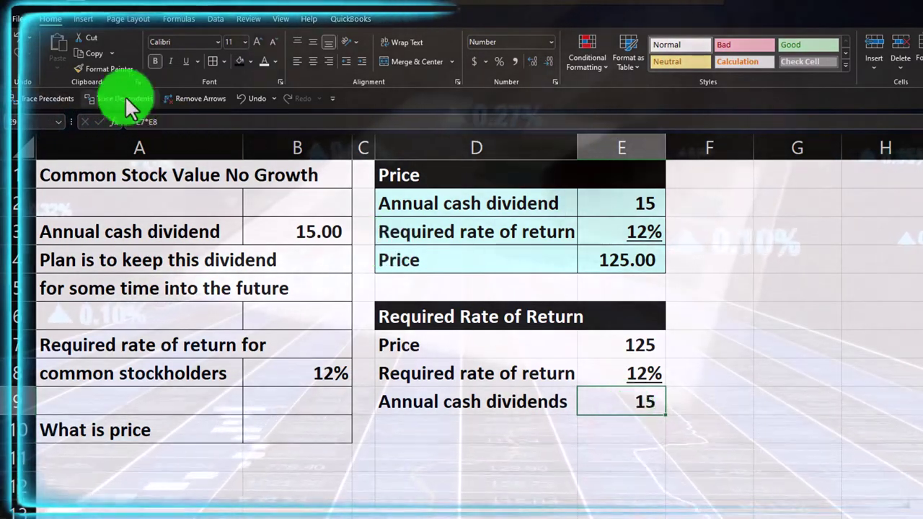
{"action": "left_click", "coordinate": [533, 63]}
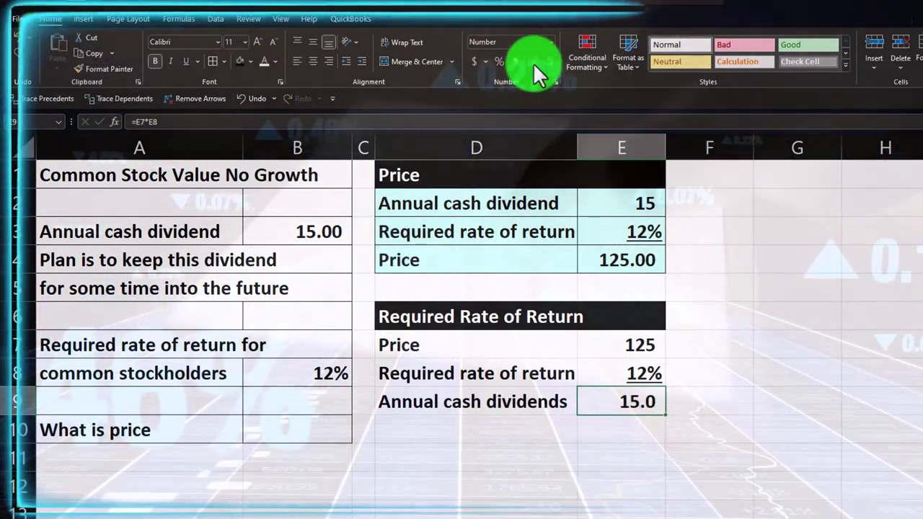
{"action": "left_click", "coordinate": [533, 62]}
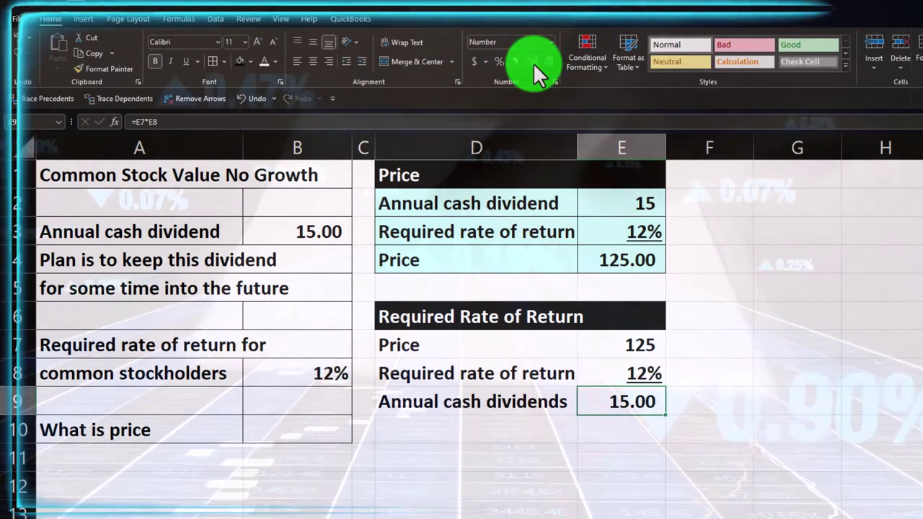
Apply all borders and the recent light blue fill to cells D7:E9.
{"action": "left_click_drag", "start_coordinate": [452, 352], "coordinate": [604, 392]}
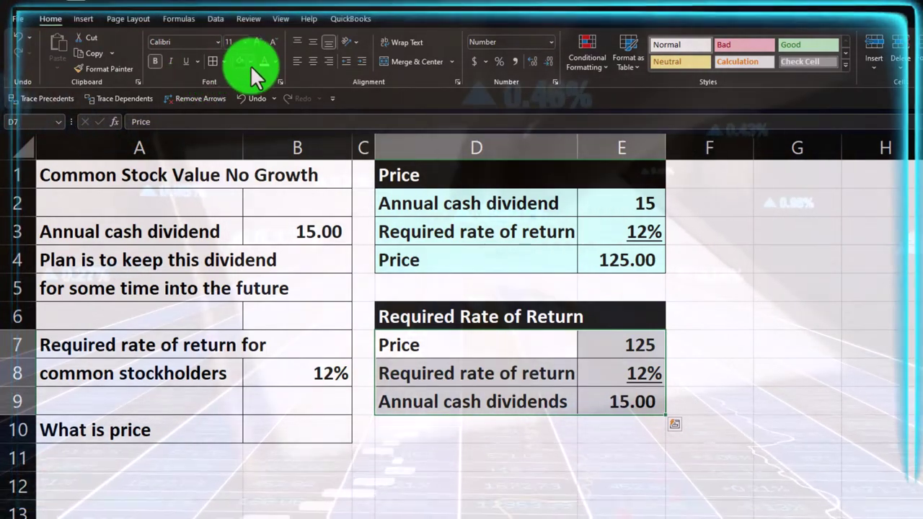
{"action": "left_click", "coordinate": [250, 65]}
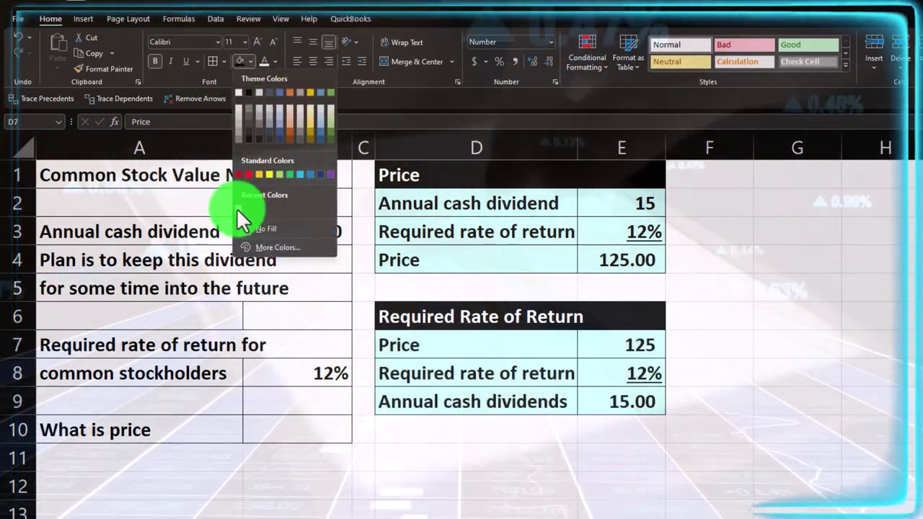
{"action": "left_click", "coordinate": [238, 209]}
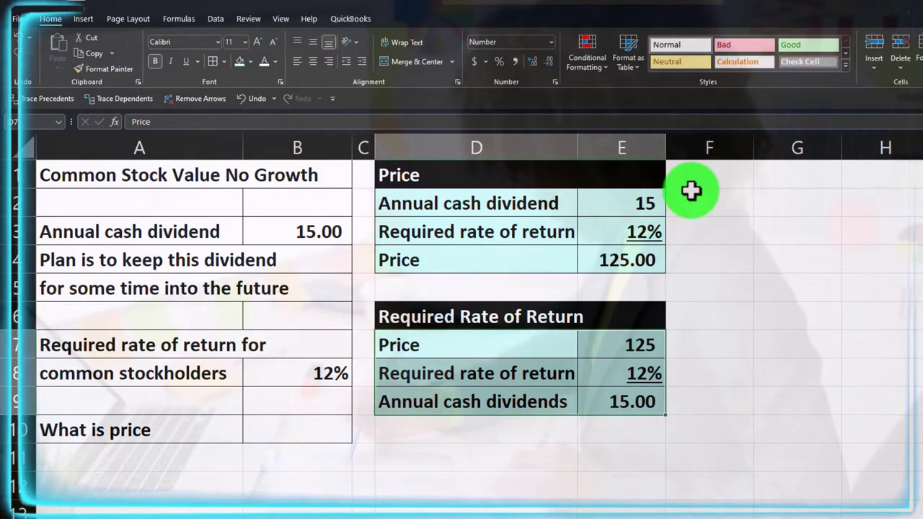
Copy the narrow spacer formatting of column C to column F with Format Painter.
{"action": "left_click", "coordinate": [364, 142]}
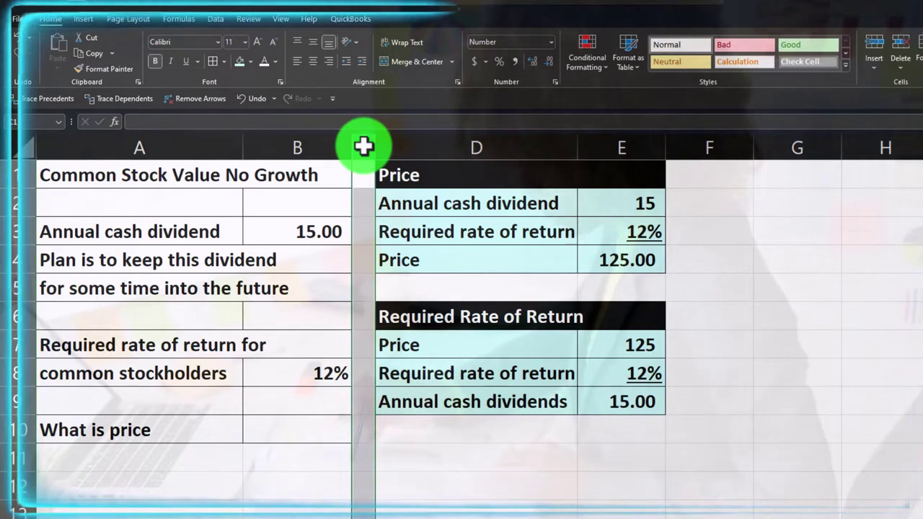
{"action": "left_click", "coordinate": [89, 70]}
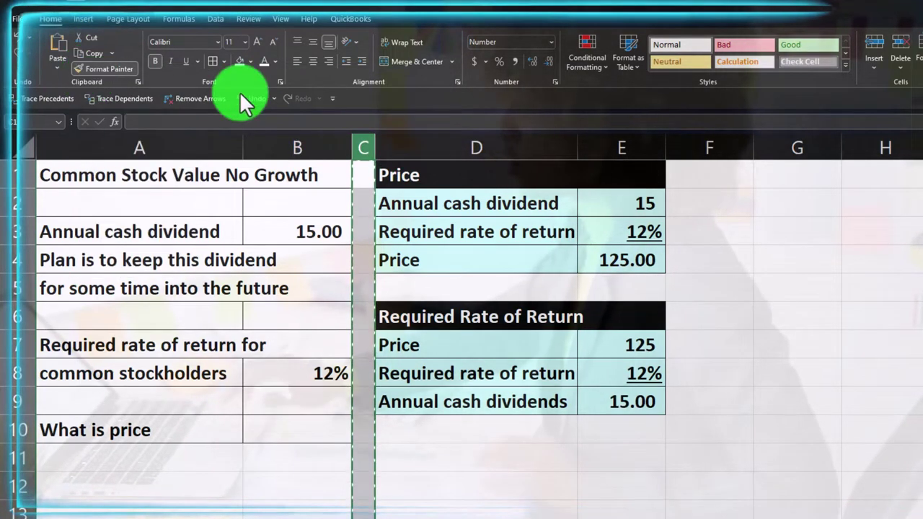
{"action": "left_click", "coordinate": [688, 138]}
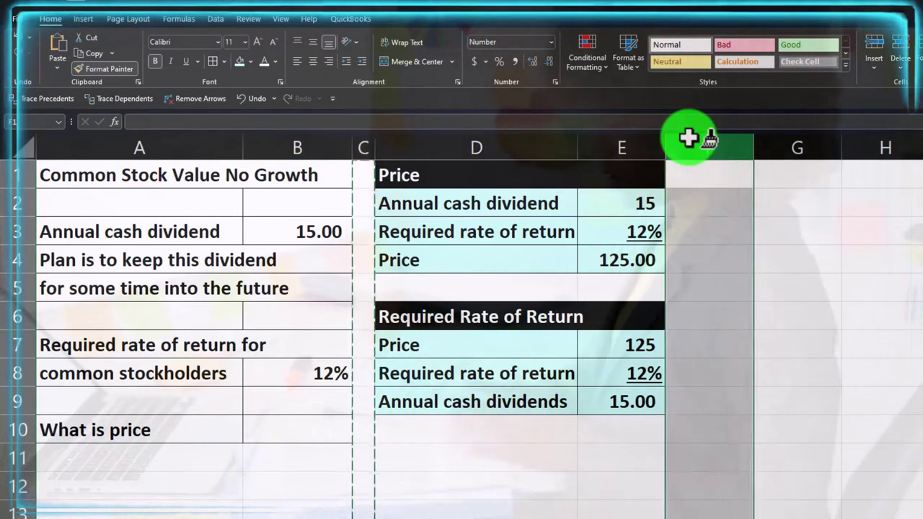
Enter the label "Annuity" in cell G1.
{"action": "double_click", "coordinate": [732, 182]}
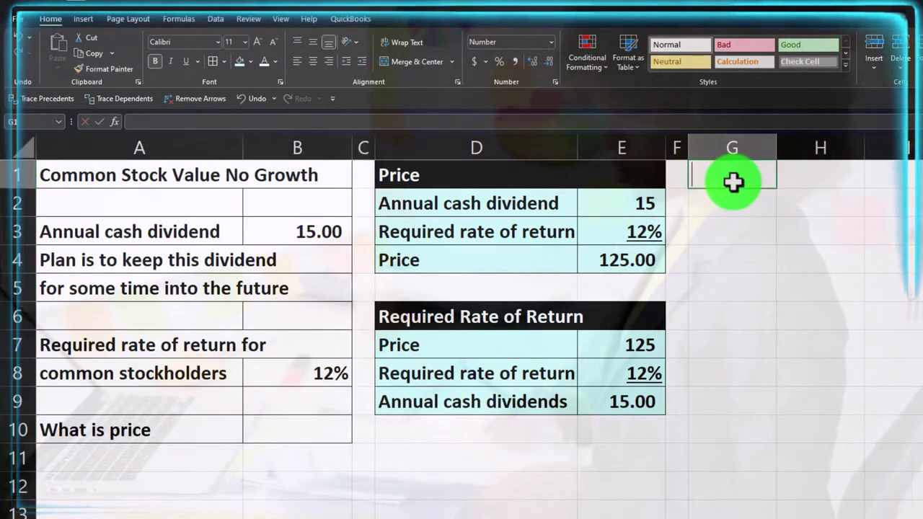
{"action": "type", "text": "Annuity"}
{"action": "key", "text": "Tab"}
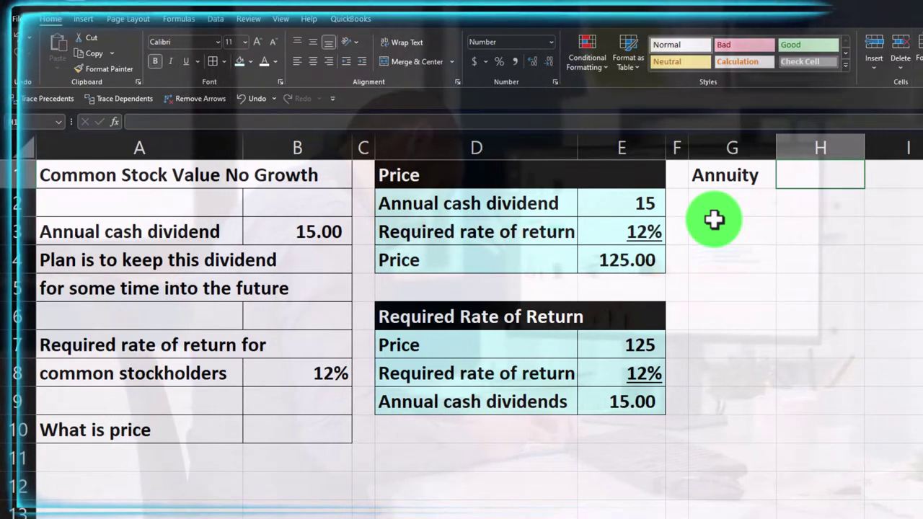
Calculate the annuity's present value in cell H1 with =-PV(B8,100,B3).
{"action": "type", "text": "-"}
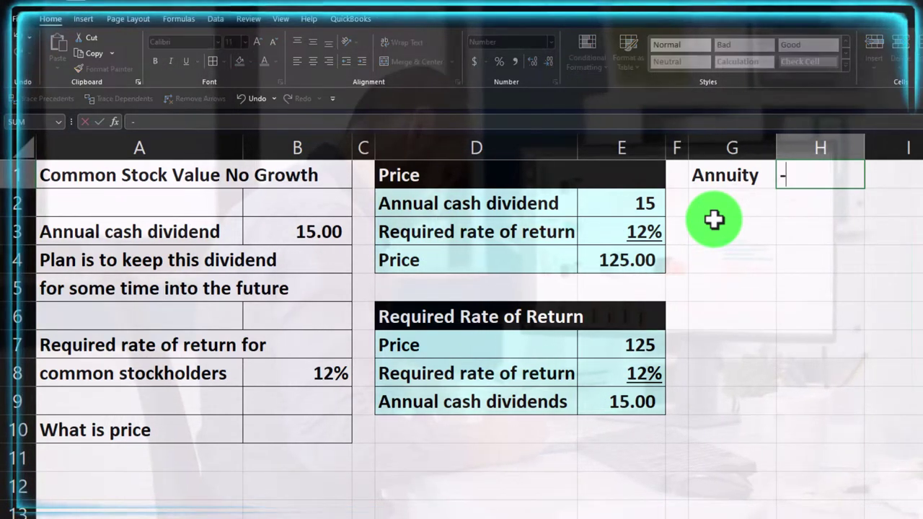
{"action": "type", "text": "pv"}
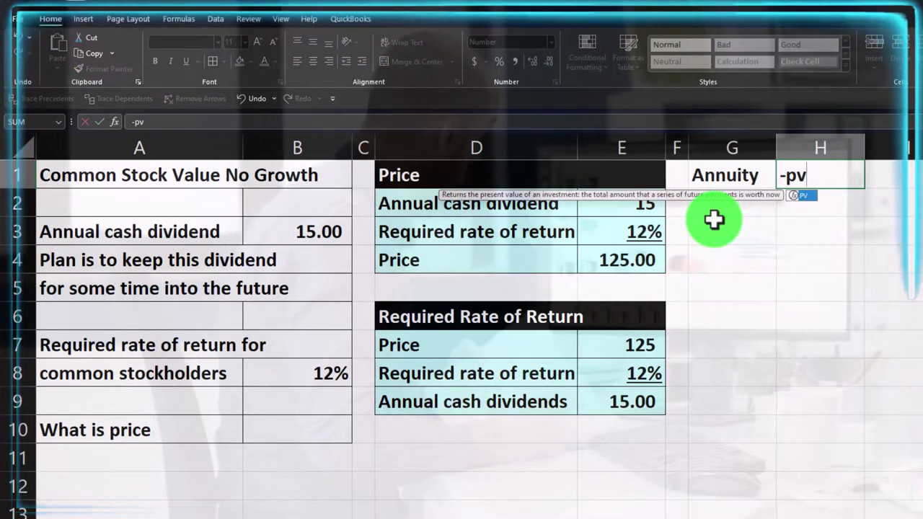
{"action": "type", "text": "(H5"}
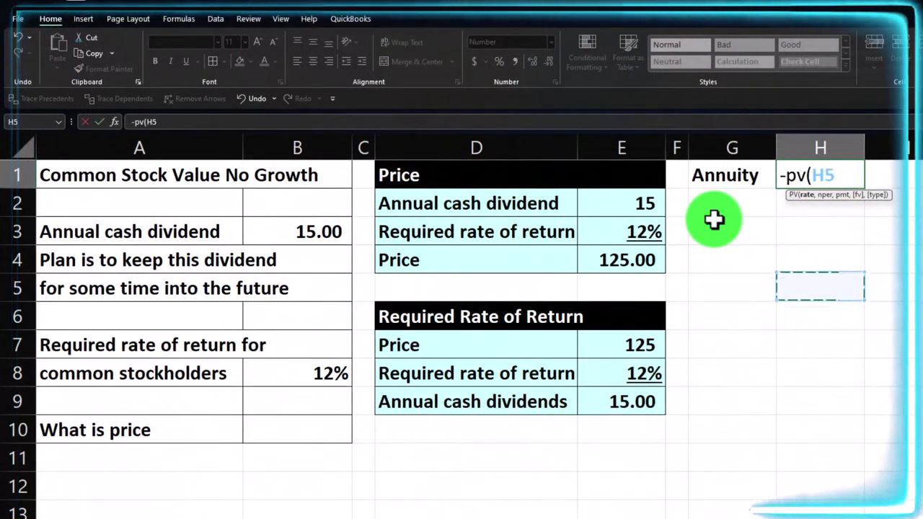
{"action": "key", "text": "Left"}
{"action": "key", "text": "Left"}
{"action": "key", "text": "Left"}
{"action": "key", "text": "Left"}
{"action": "key", "text": "Down"}
{"action": "key", "text": "Down"}
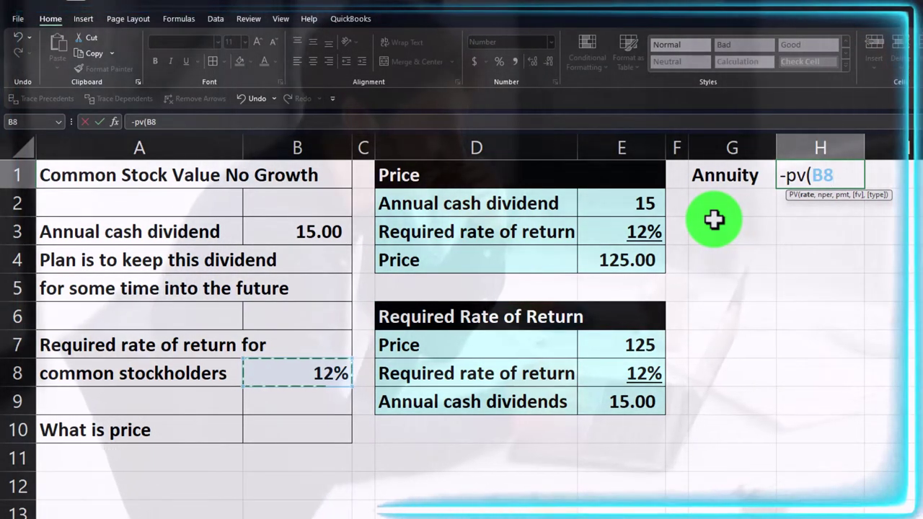
{"action": "type", "text": ","}
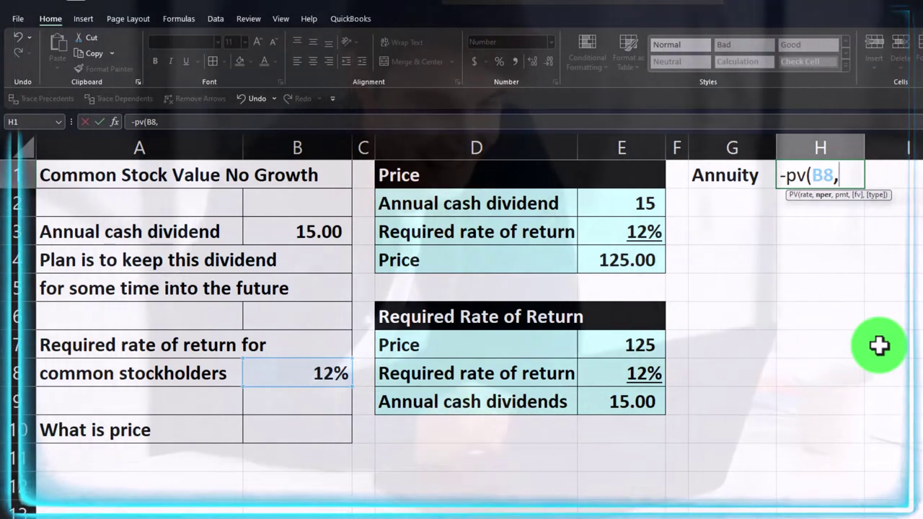
{"action": "type", "text": "100,B3"}
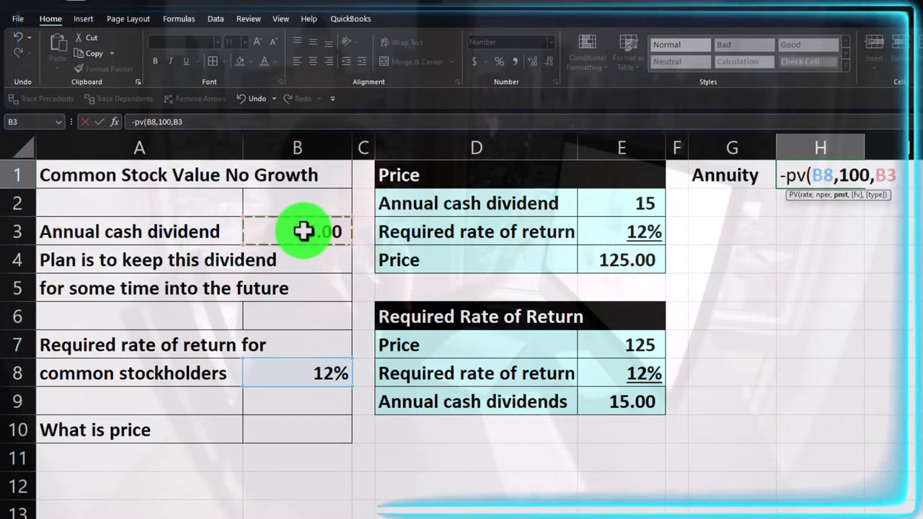
{"action": "type", "text": ")"}
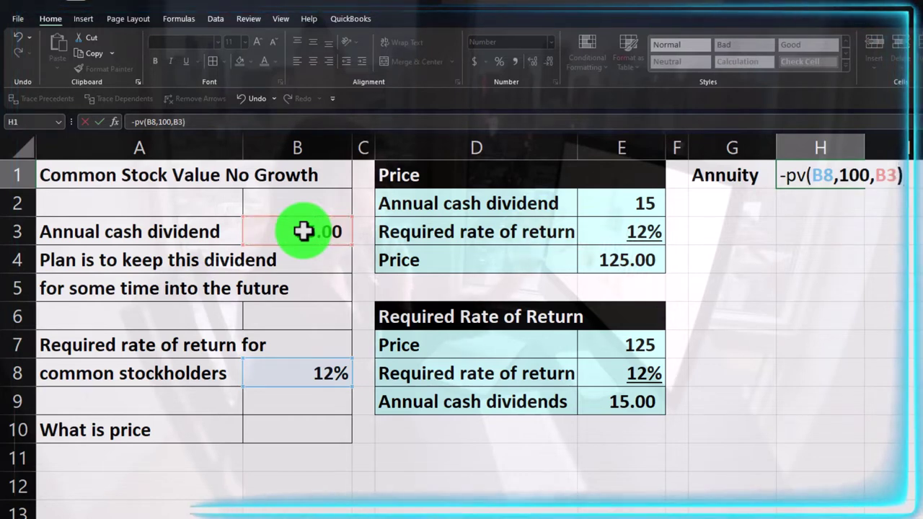
{"action": "key", "text": "Return"}
{"action": "key", "text": "Up"}
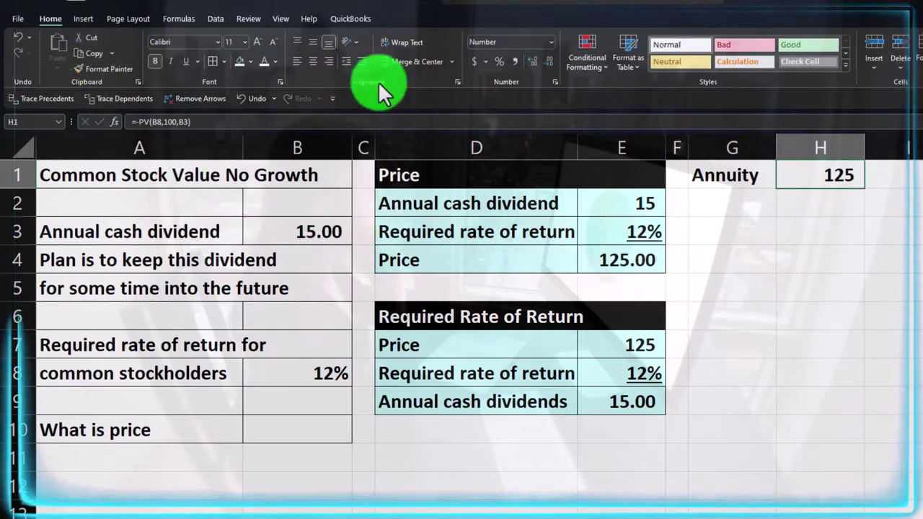
Show the annuity value in H1 with two decimals and give cells G1:H1 borders and the light blue fill.
{"action": "left_click", "coordinate": [529, 59]}
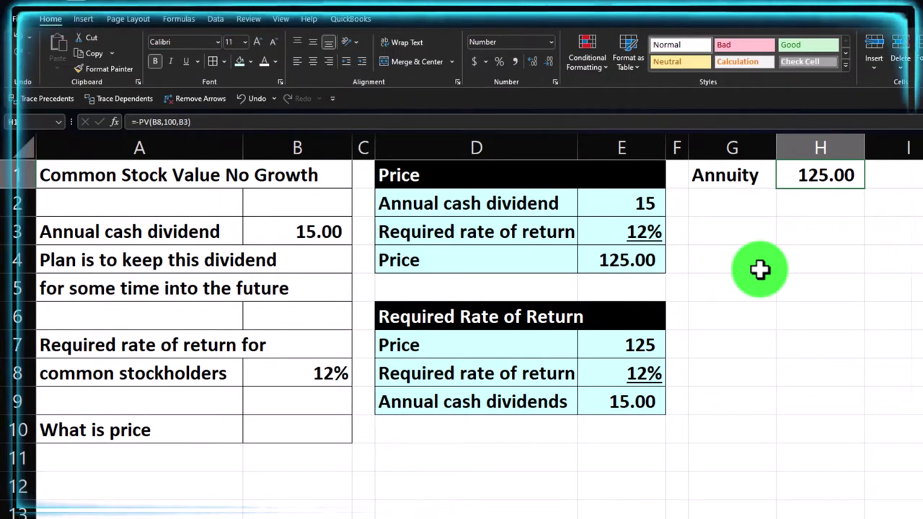
{"action": "left_click_drag", "start_coordinate": [728, 179], "coordinate": [783, 176]}
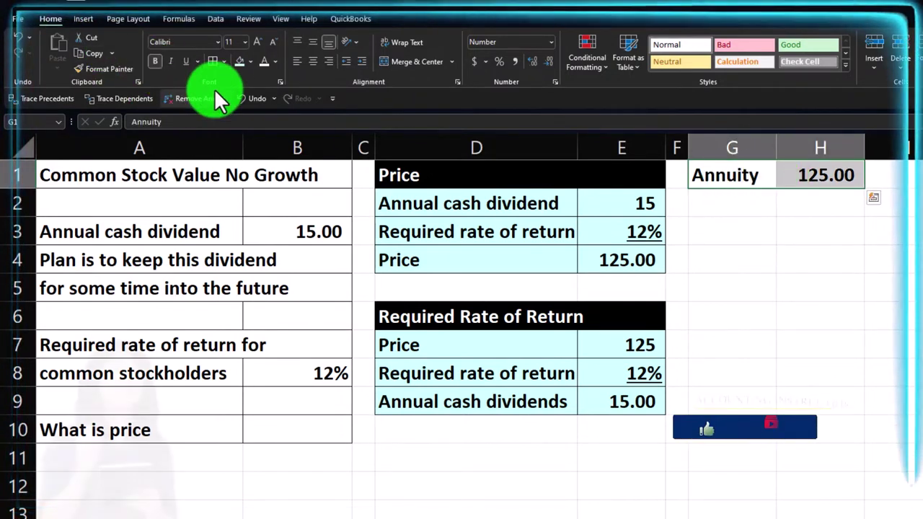
{"action": "left_click", "coordinate": [238, 63]}
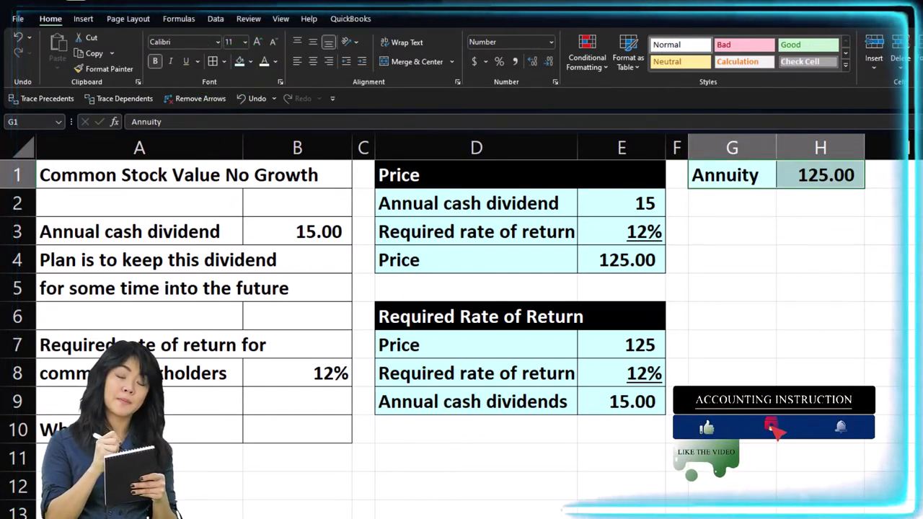
Copy the narrow spacer formatting of column F to column I with Format Painter.
{"action": "left_click", "coordinate": [680, 144]}
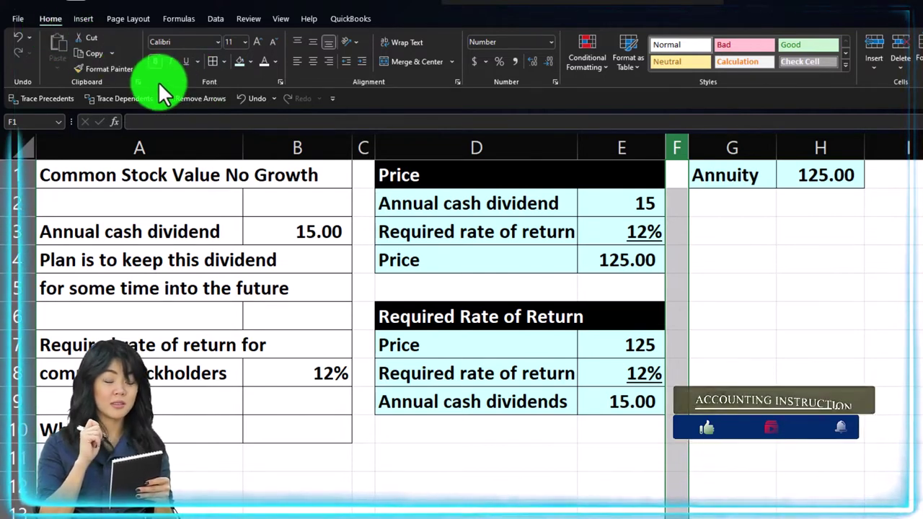
{"action": "left_click", "coordinate": [98, 72]}
{"action": "left_click", "coordinate": [890, 147]}
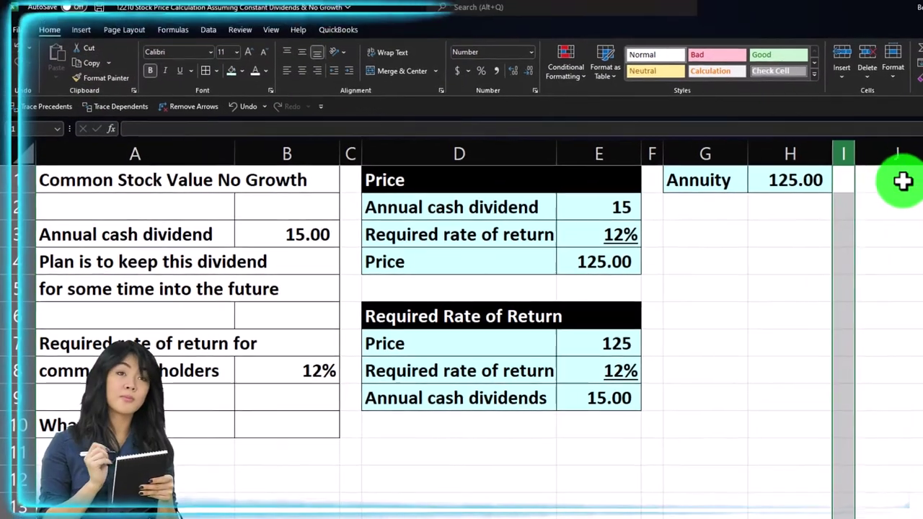
Enter the column heading "Total" in cell K1.
{"action": "left_click", "coordinate": [897, 153]}
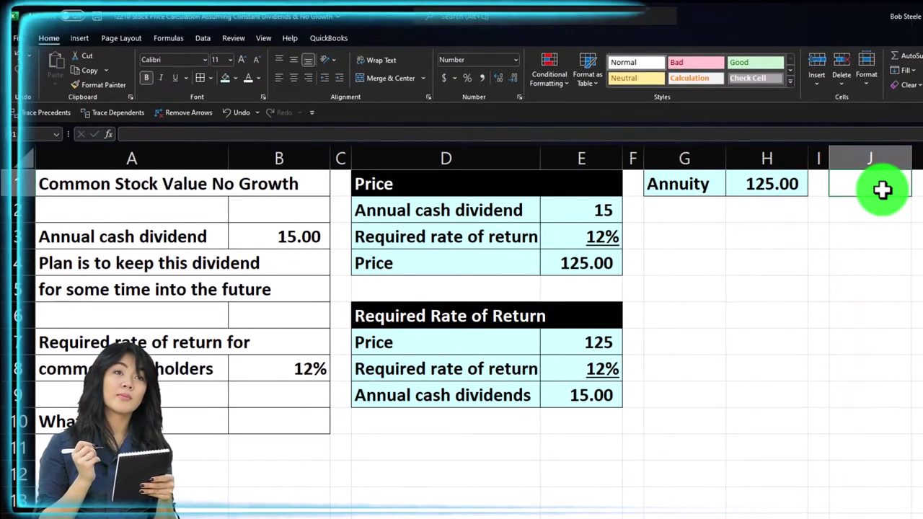
{"action": "key", "text": "Right"}
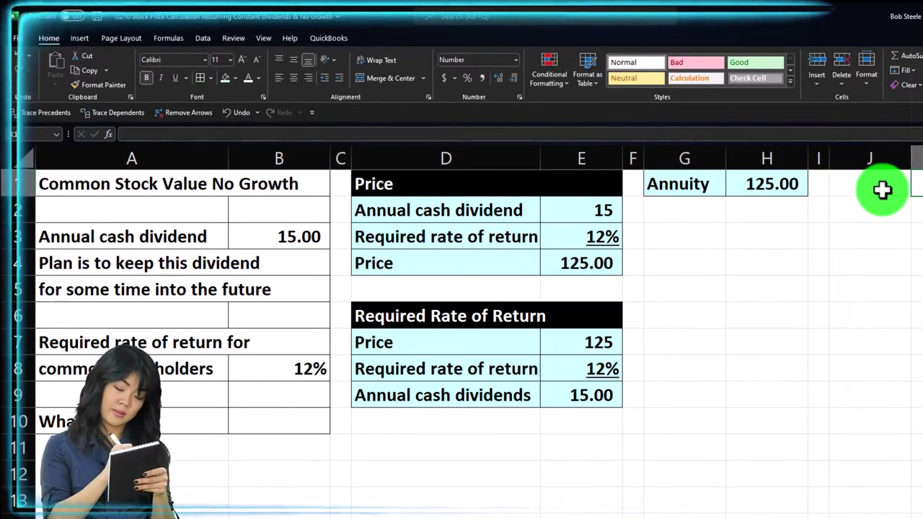
{"action": "type", "text": "Total"}
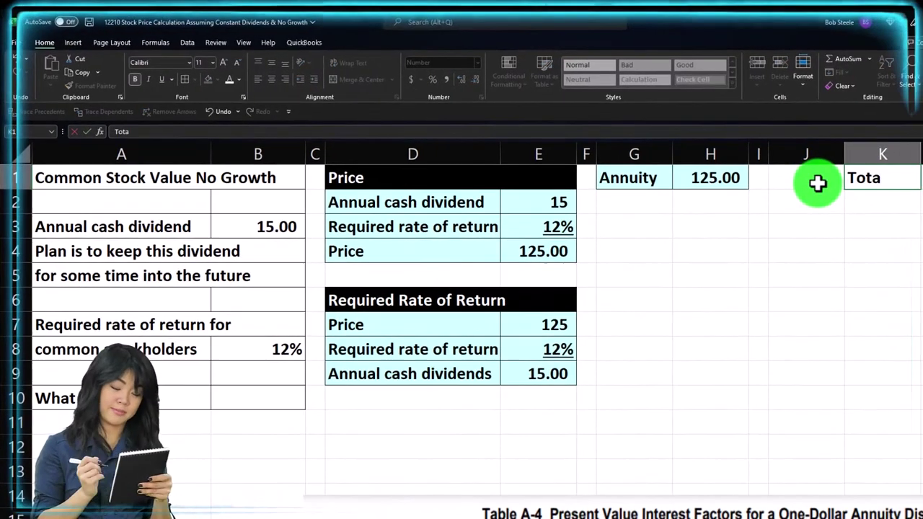
{"action": "key", "text": "Tab"}
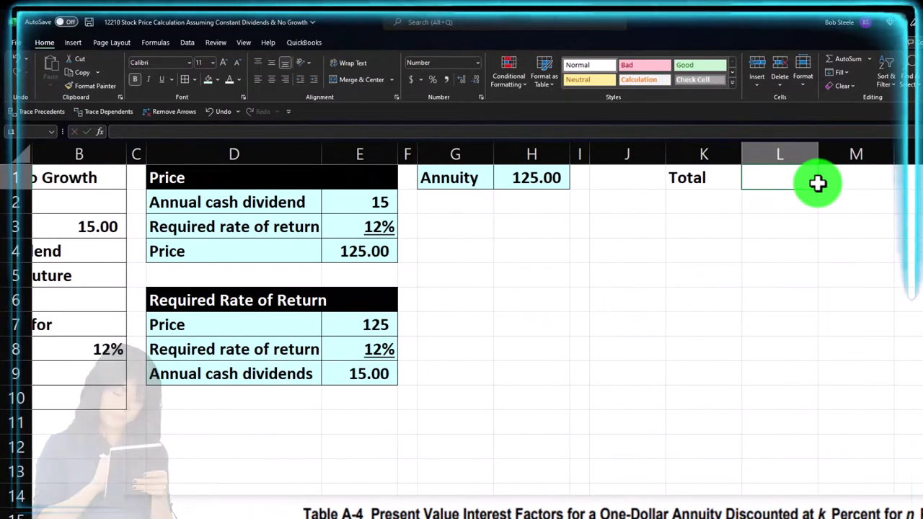
Number the periods 1 to 100 across row 1 from L1 to DG1 by extending the series 1, 2.
{"action": "type", "text": "15"}
{"action": "key", "text": "Tab"}
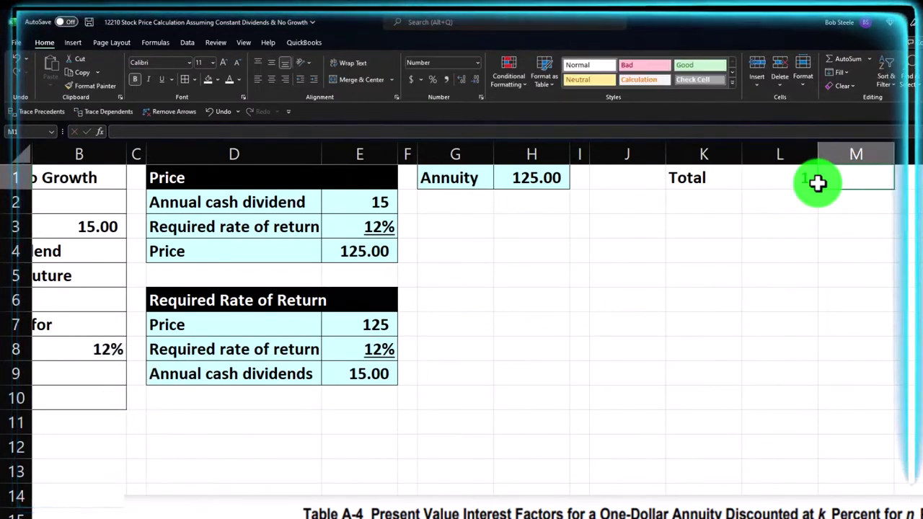
{"action": "type", "text": "2"}
{"action": "left_click_drag", "start_coordinate": [817, 183], "coordinate": [884, 173]}
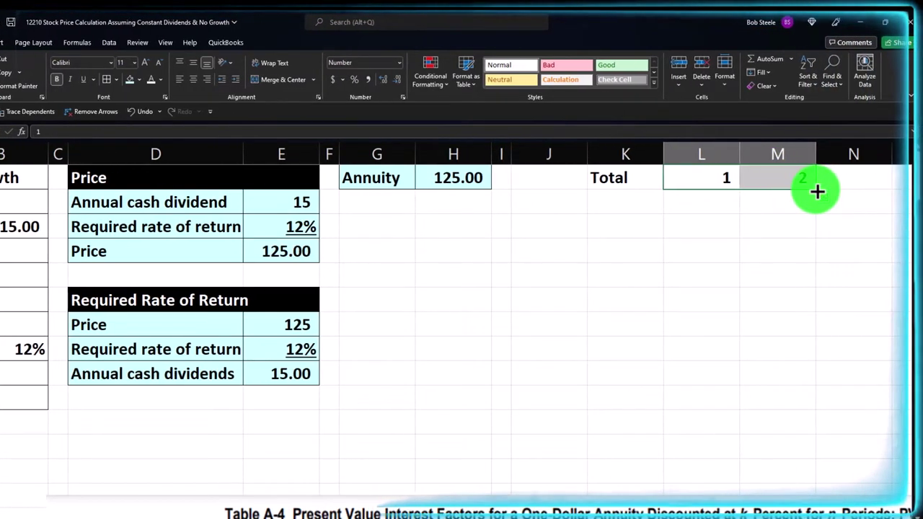
{"action": "left_click_drag", "start_coordinate": [817, 191], "coordinate": [404, 183]}
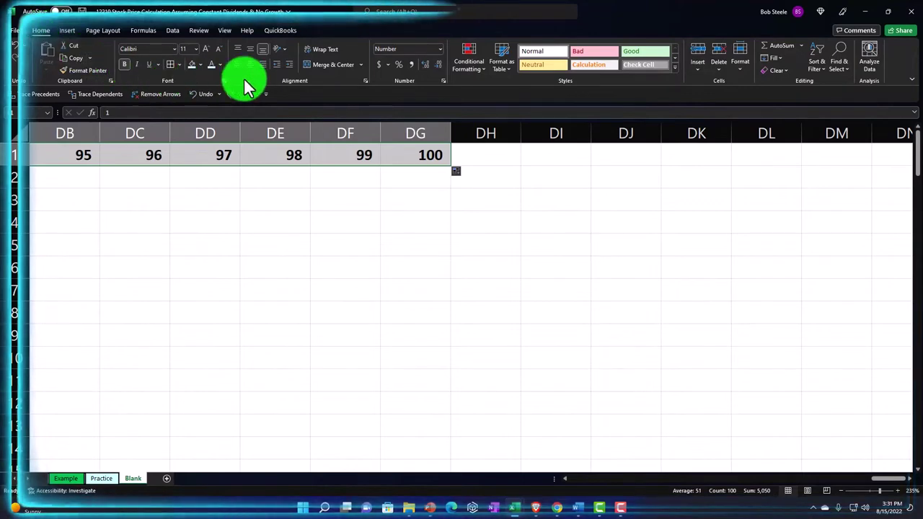
Format the header cells K1:DG1 with centered text, black fill and white font.
{"action": "key", "text": "ctrl+BackSpace"}
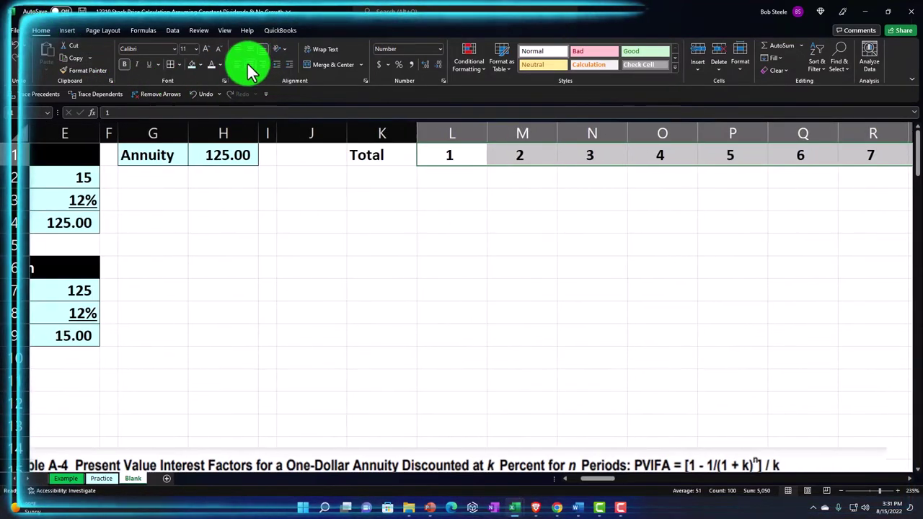
{"action": "left_click", "coordinate": [200, 63]}
{"action": "left_click", "coordinate": [200, 88]}
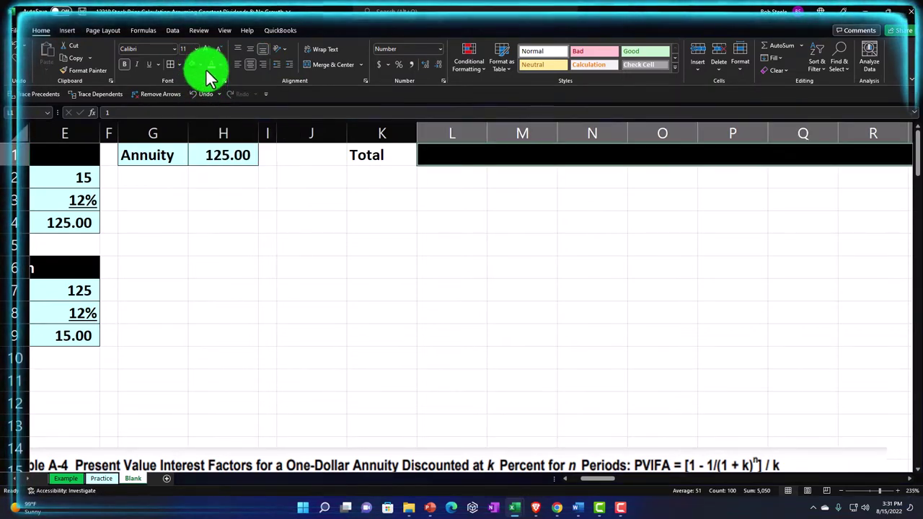
{"action": "left_click", "coordinate": [209, 64]}
{"action": "left_click", "coordinate": [366, 152]}
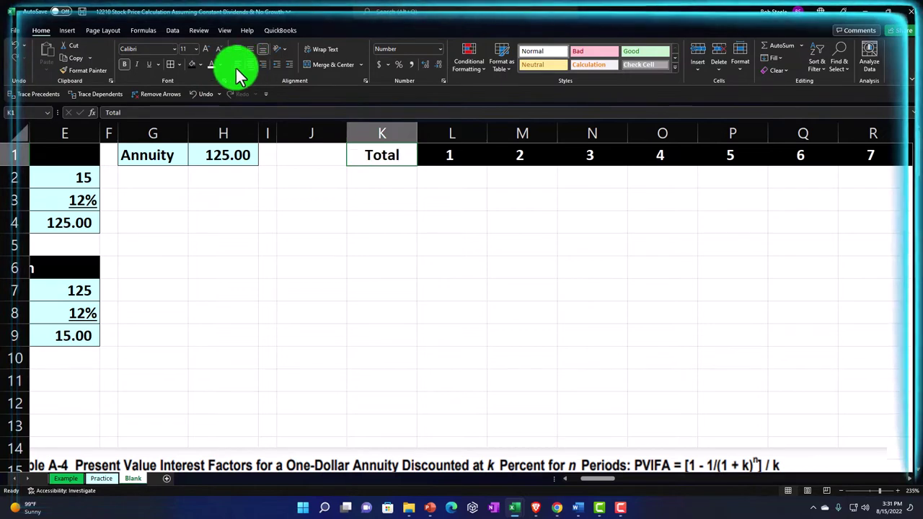
{"action": "left_click", "coordinate": [193, 64]}
{"action": "left_click", "coordinate": [208, 65]}
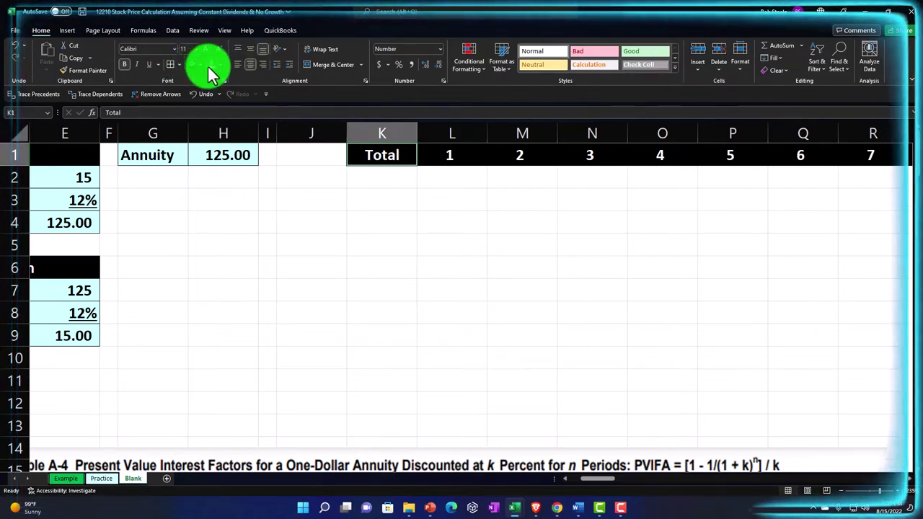
Enter the row label "Dividends" in cell J2.
{"action": "left_click", "coordinate": [330, 174]}
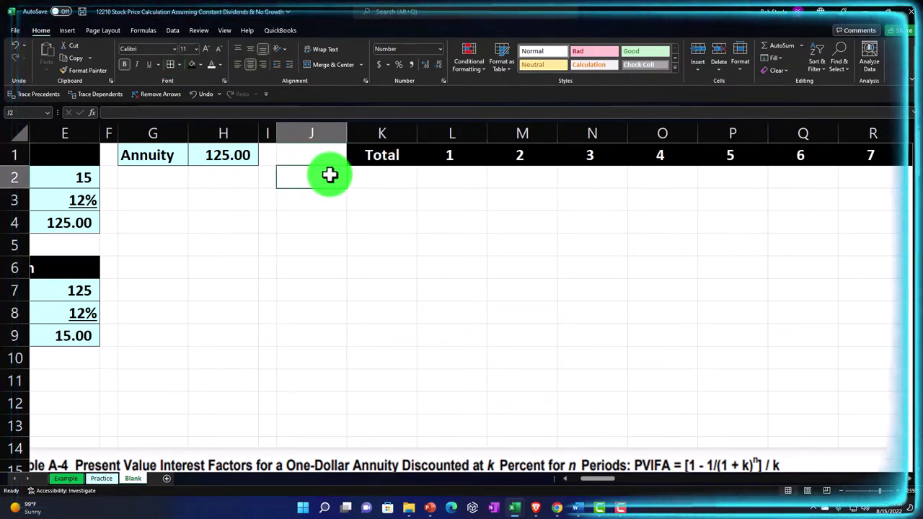
{"action": "type", "text": "Di"}
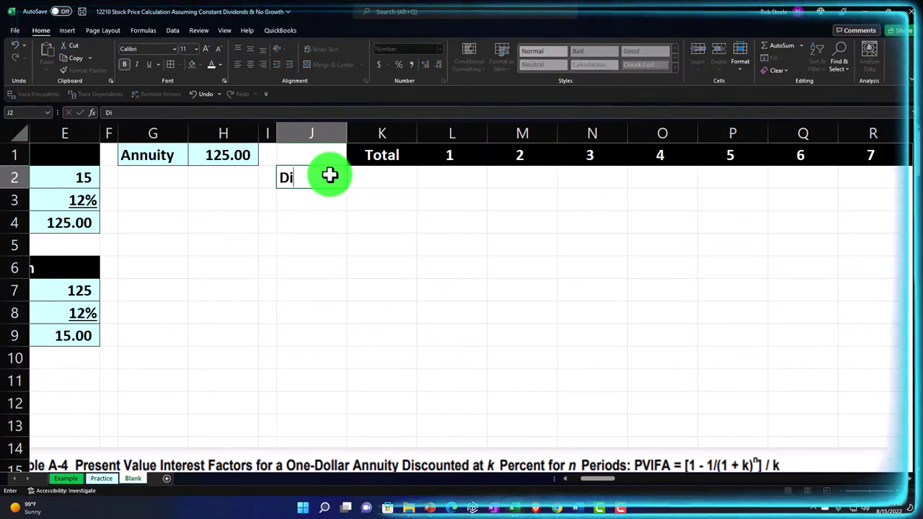
{"action": "key", "text": "Tab"}
{"action": "key", "text": "Tab"}
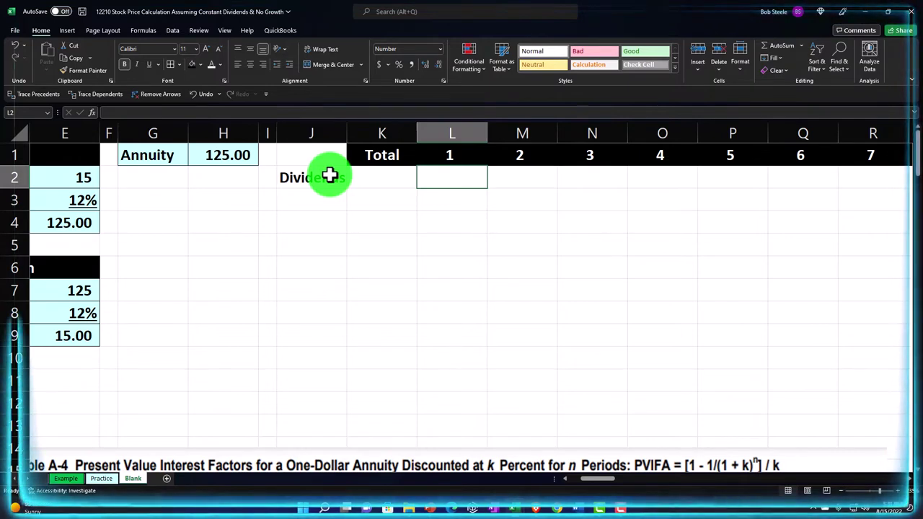
Link the period 1 dividend in cell L2 to the annual cash dividend with the absolute reference =$B$3.
{"action": "type", "text": "="}
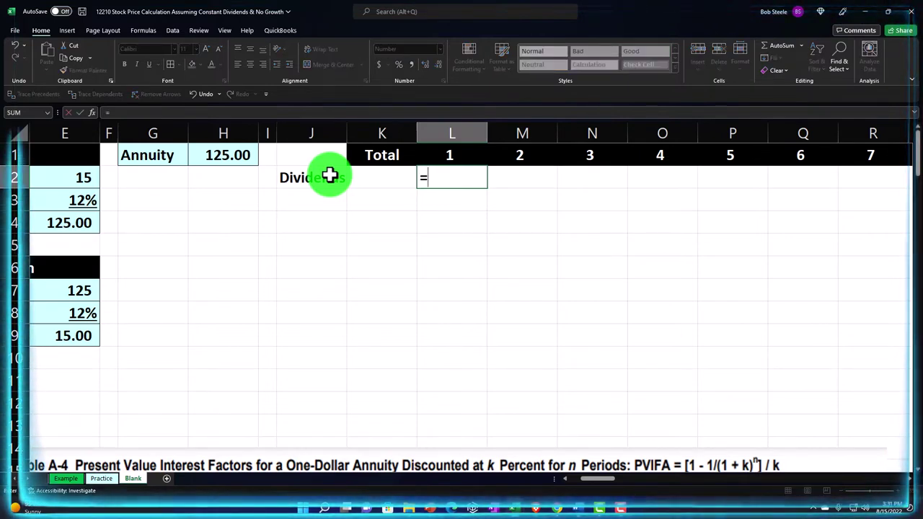
{"action": "key", "text": "Home"}
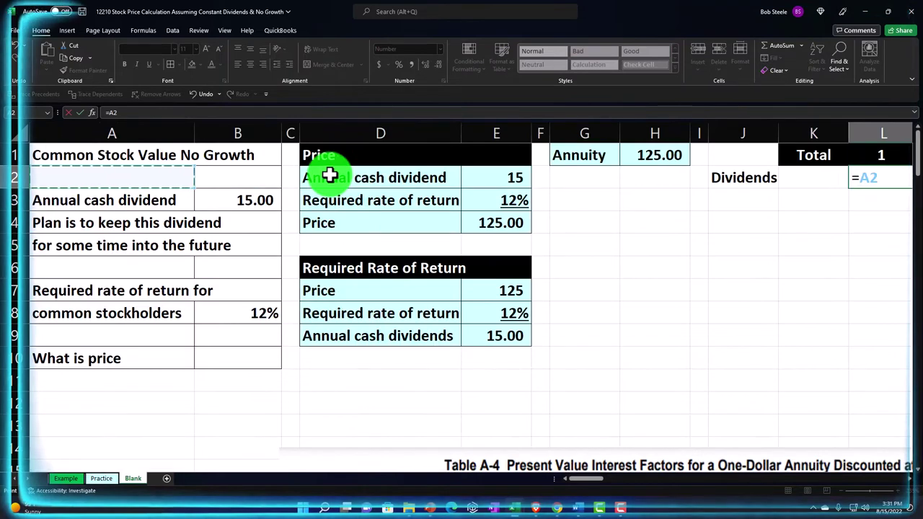
{"action": "key", "text": "Right"}
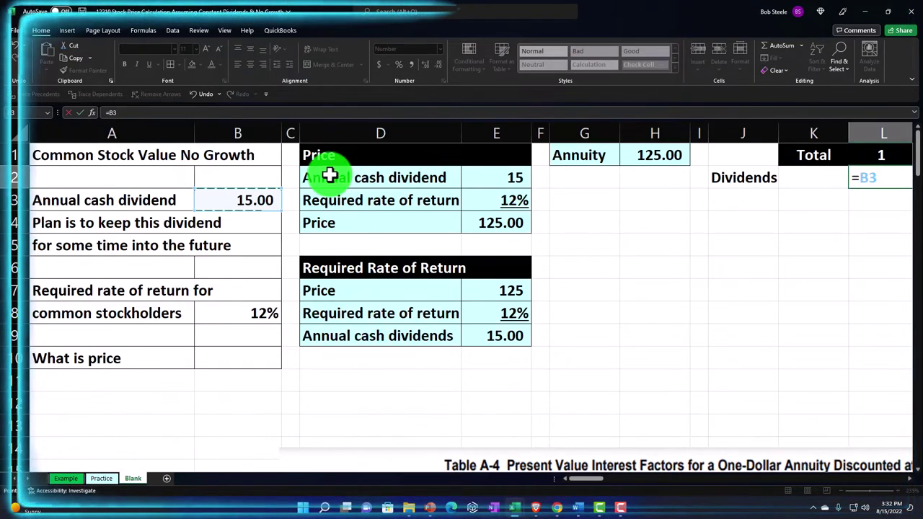
{"action": "key", "text": "F4"}
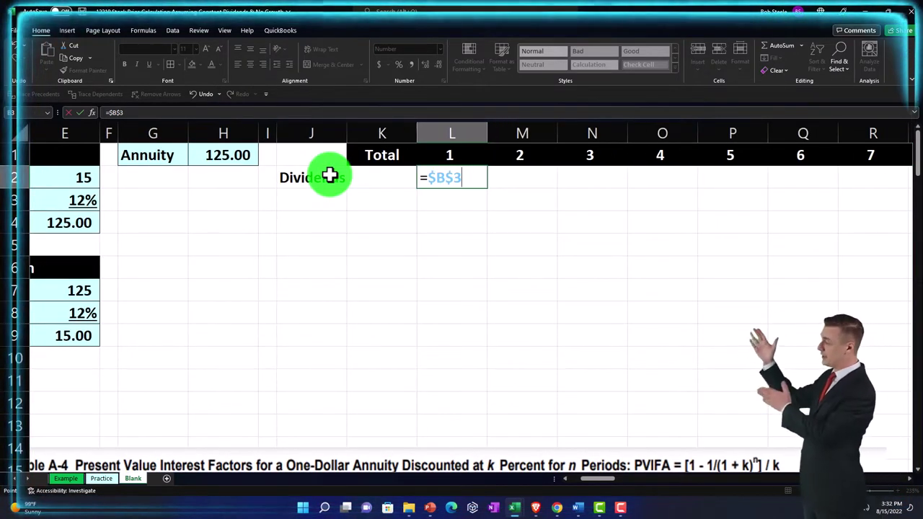
{"action": "key", "text": "Return"}
Copy the dividend formula from L2 across row 2 to DG2, covering all 100 periods.
{"action": "left_click", "coordinate": [469, 180]}
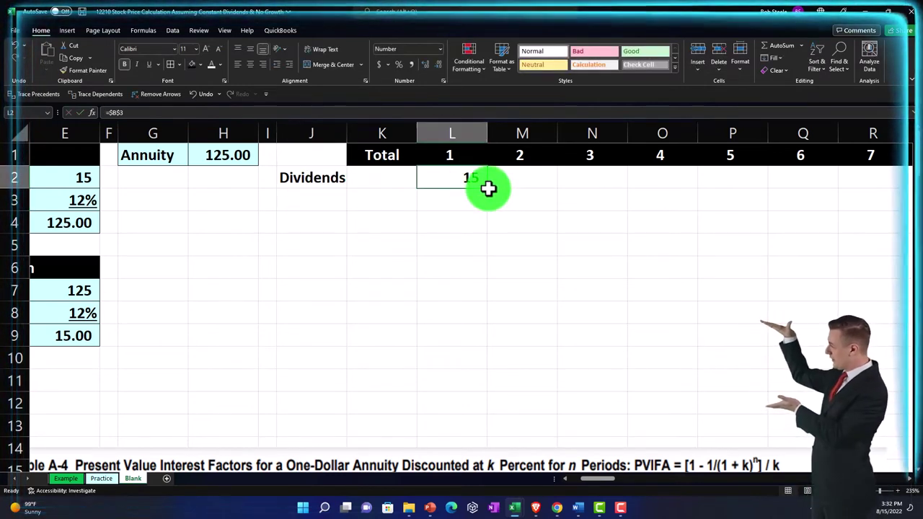
{"action": "left_click_drag", "start_coordinate": [488, 188], "coordinate": [785, 181]}
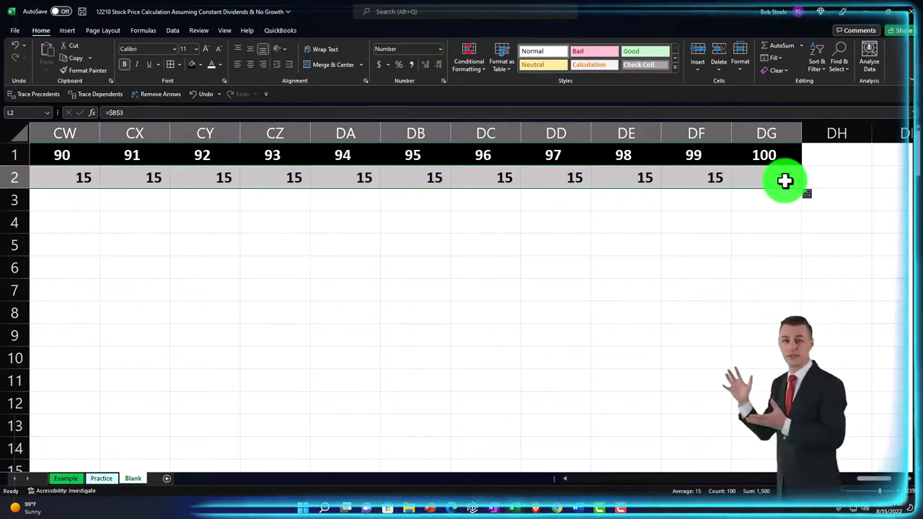
{"action": "key", "text": "ctrl+Left"}
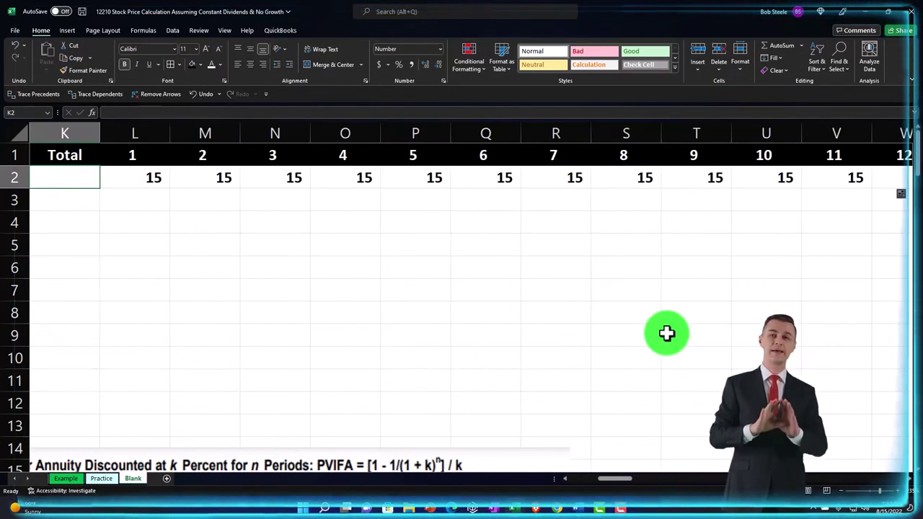
{"action": "key", "text": "Down"}
{"action": "key", "text": "Right"}
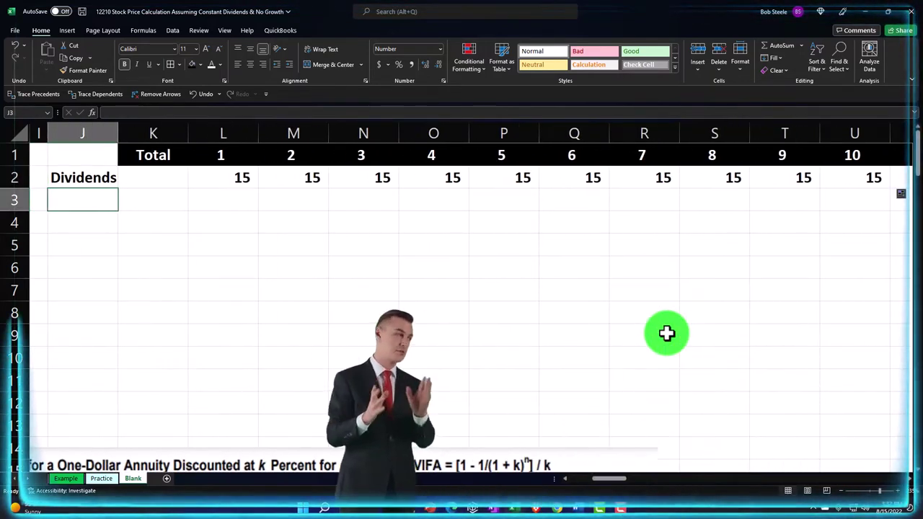
Enter the row label "PV" in cell J3, below the Dividends label.
{"action": "type", "text": "P"}
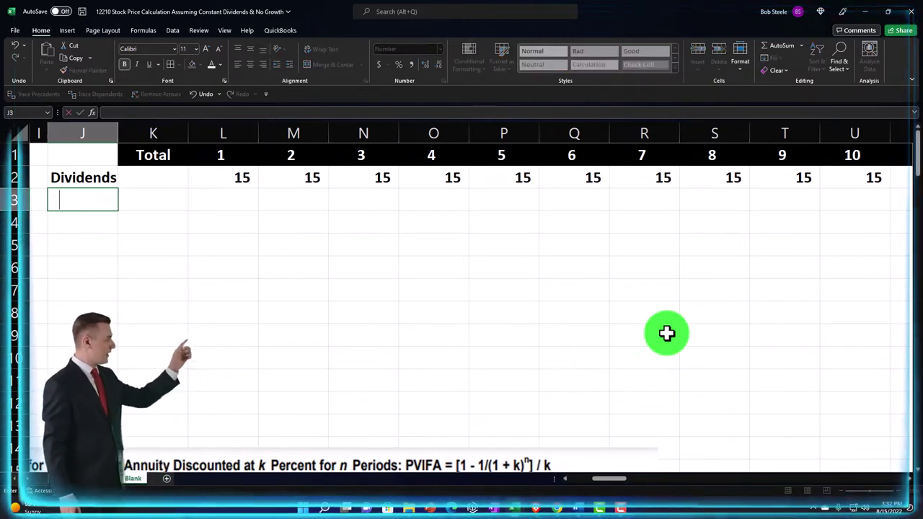
{"action": "type", "text": "V"}
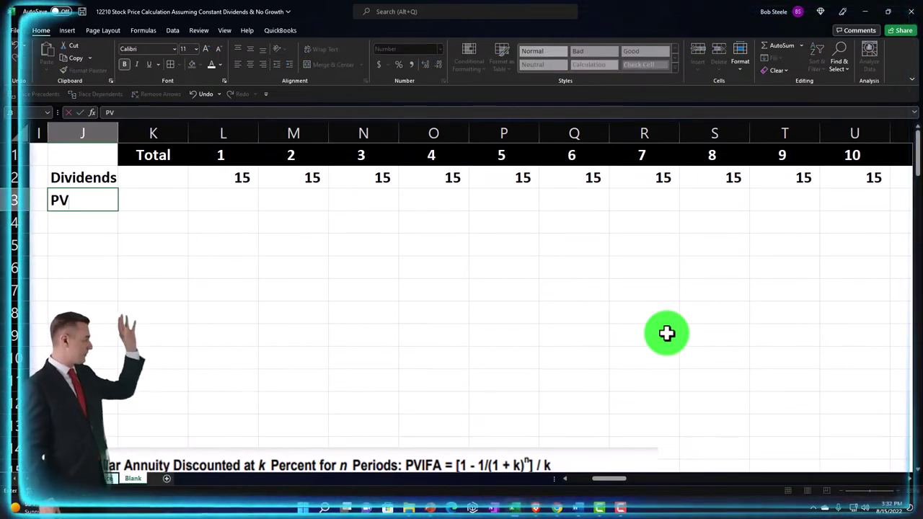
{"action": "key", "text": "Right"}
{"action": "key", "text": "Right"}
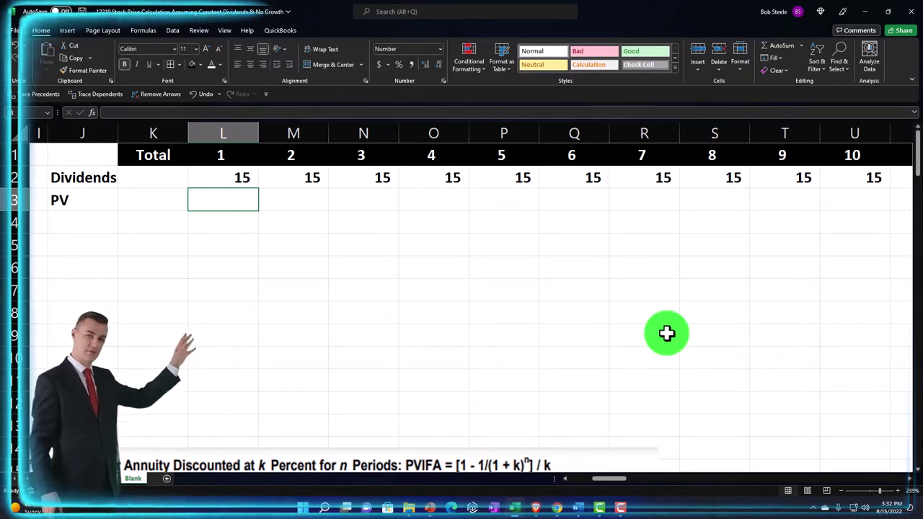
Enter the period 1 present value formula =-PV($B$8,L1,,L2) in L3, treating the dividend as a future value with no payment argument.
{"action": "key", "text": "Up"}
{"action": "key", "text": "Right"}
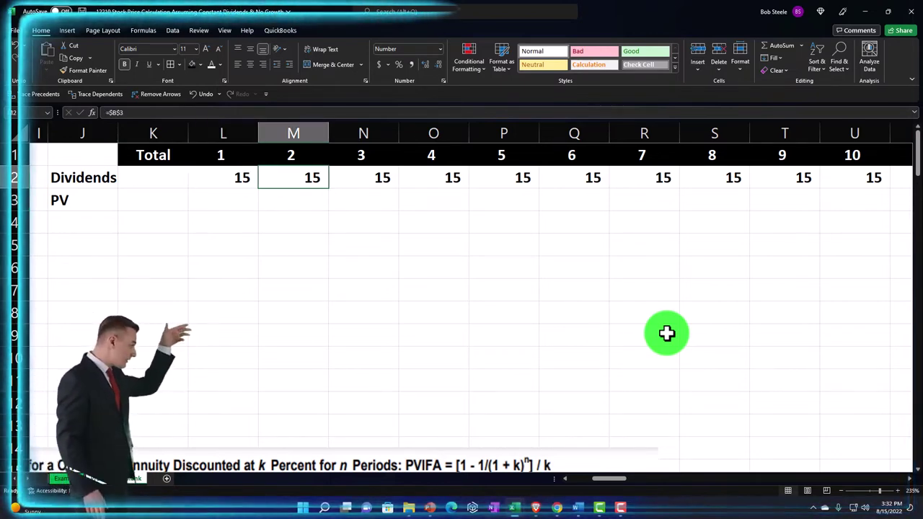
{"action": "key", "text": "Right"}
{"action": "key", "text": "Right"}
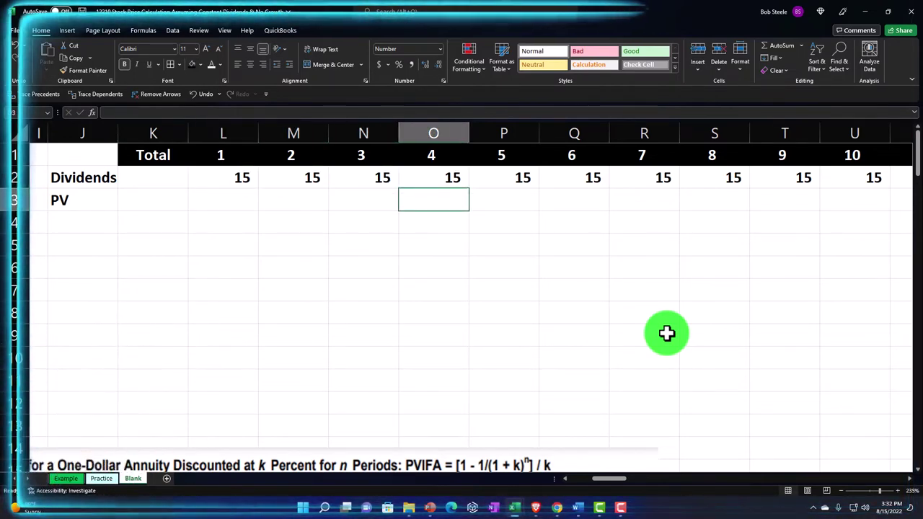
{"action": "key", "text": "Left"}
{"action": "key", "text": "Left"}
{"action": "key", "text": "Left"}
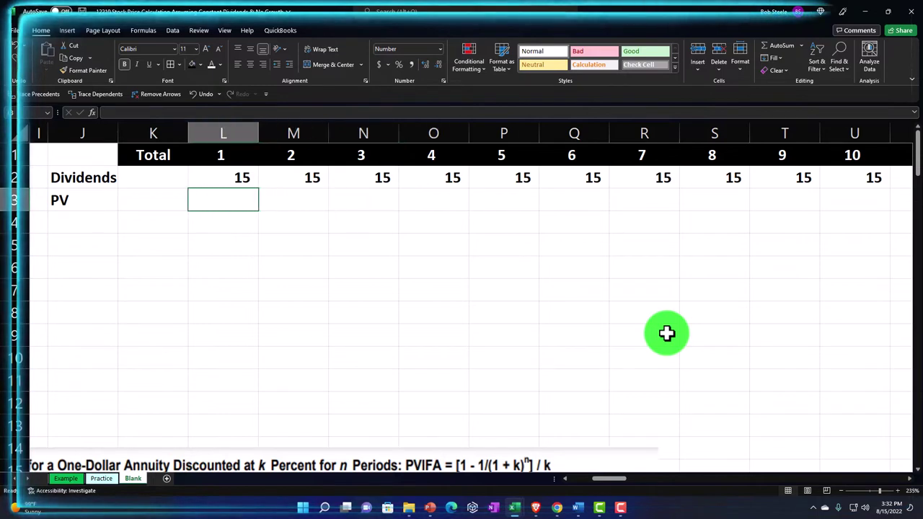
{"action": "type", "text": "-"}
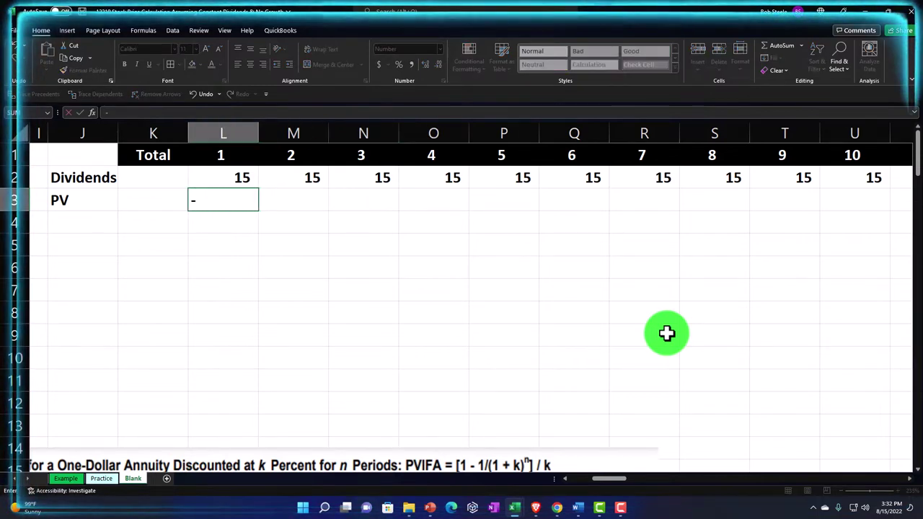
{"action": "type", "text": "pv("}
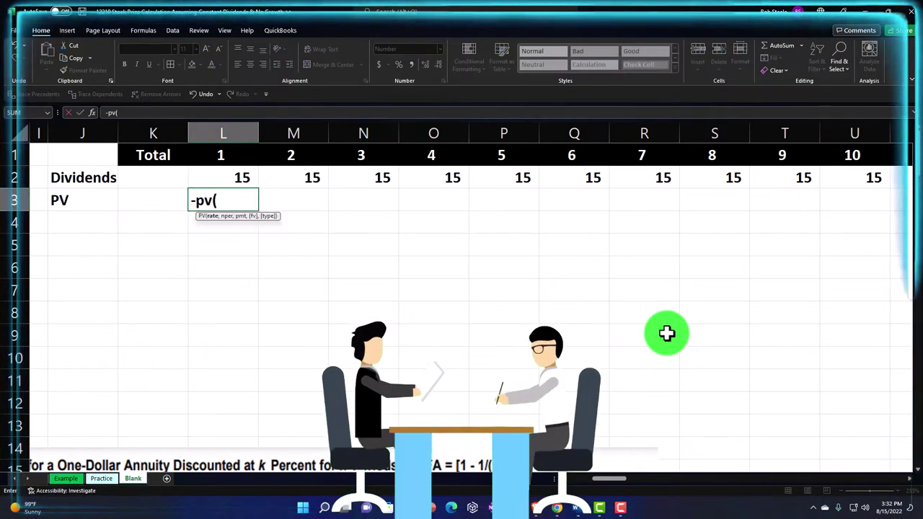
{"action": "key", "text": "Left"}
{"action": "key", "text": "Left"}
{"action": "key", "text": "Left"}
{"action": "key", "text": "Left"}
{"action": "key", "text": "Left"}
{"action": "key", "text": "Left"}
{"action": "key", "text": "Left"}
{"action": "key", "text": "Left"}
{"action": "key", "text": "Left"}
{"action": "key", "text": "Left"}
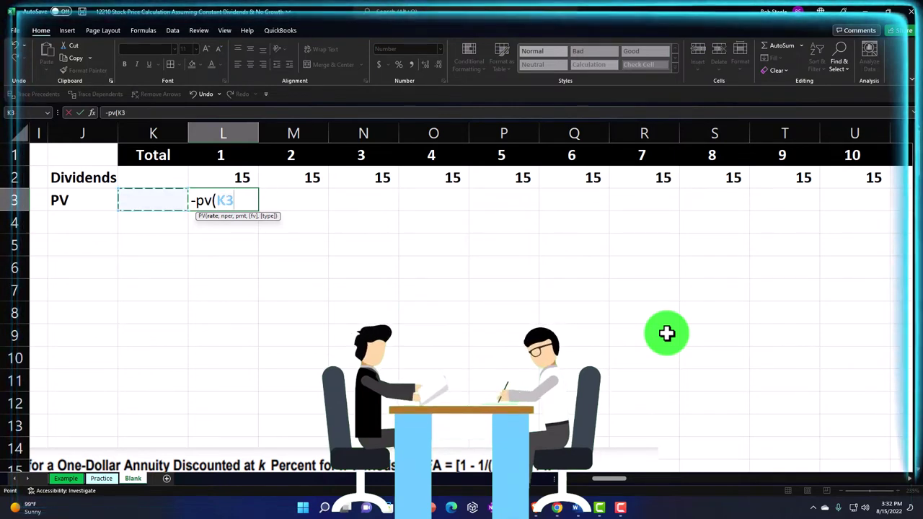
{"action": "key", "text": "Down"}
{"action": "key", "text": "Down"}
{"action": "key", "text": "Down"}
{"action": "key", "text": "Down"}
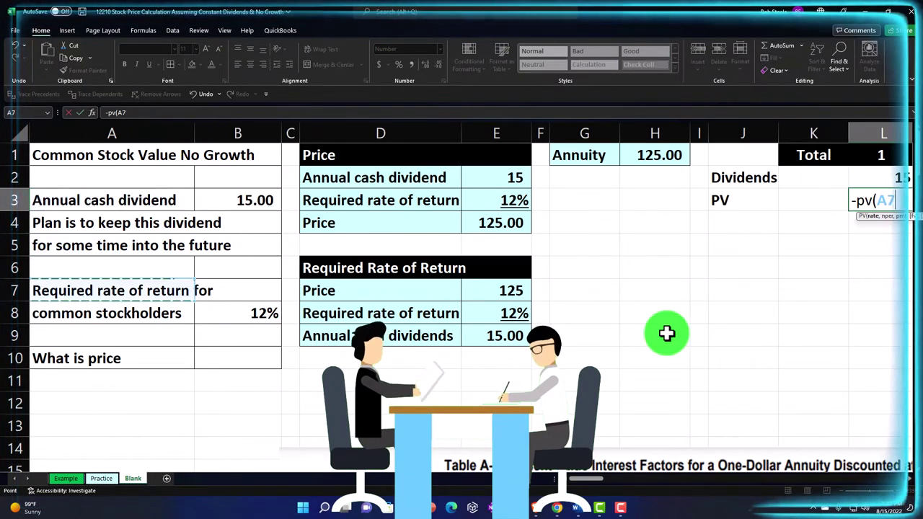
{"action": "key", "text": "Down"}
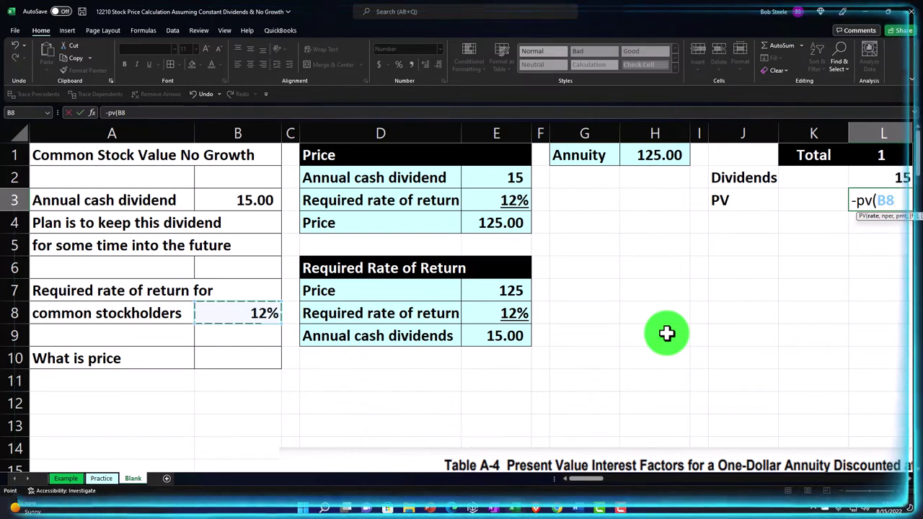
{"action": "key", "text": "F4"}
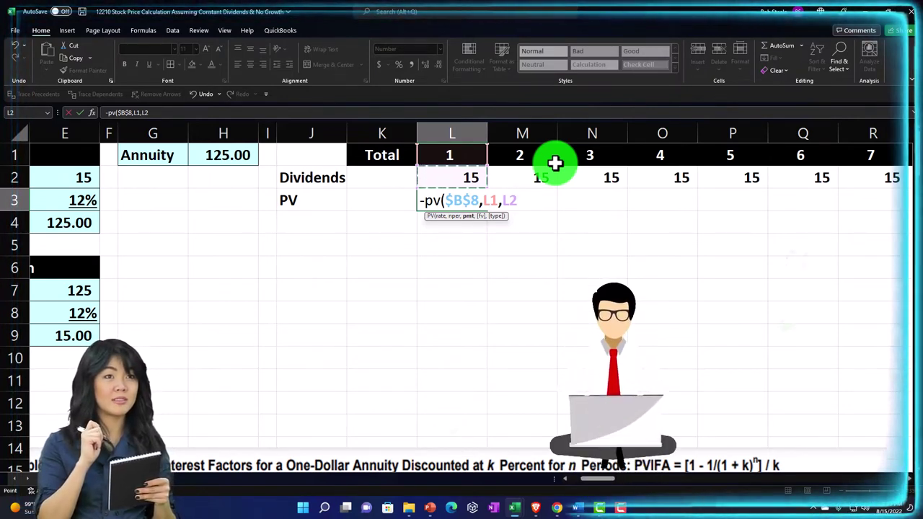
{"action": "key", "text": "BackSpace"}
{"action": "key", "text": "BackSpace"}
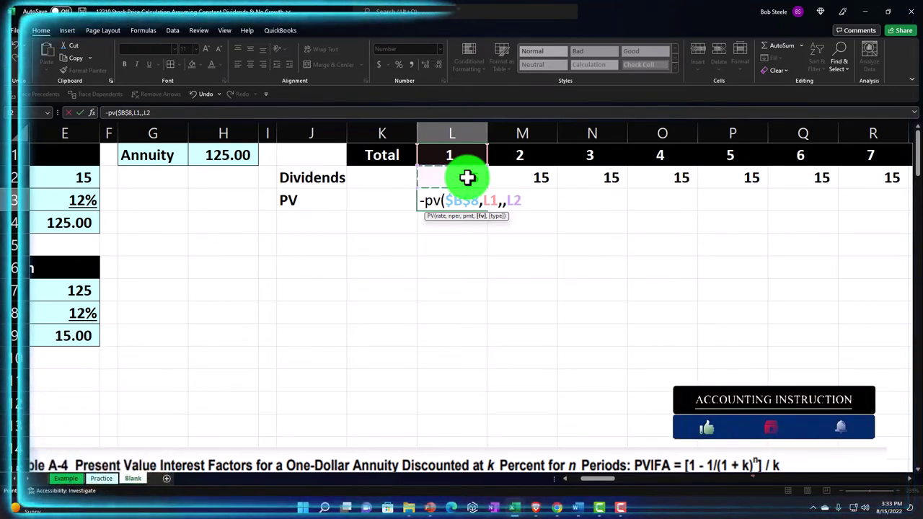
{"action": "key", "text": "Return"}
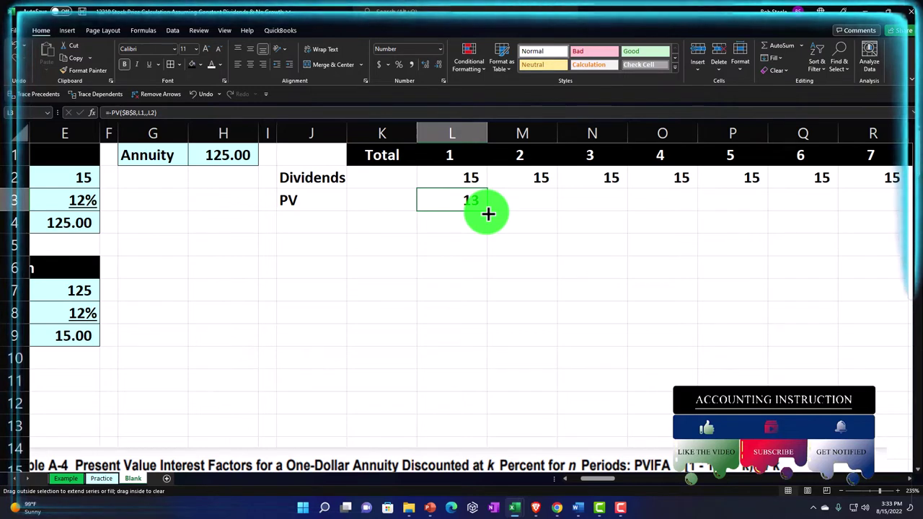
Copy the present value formula from L3 across row 3 to DG3, checking the cell references in M3.
{"action": "left_click_drag", "start_coordinate": [488, 213], "coordinate": [521, 227]}
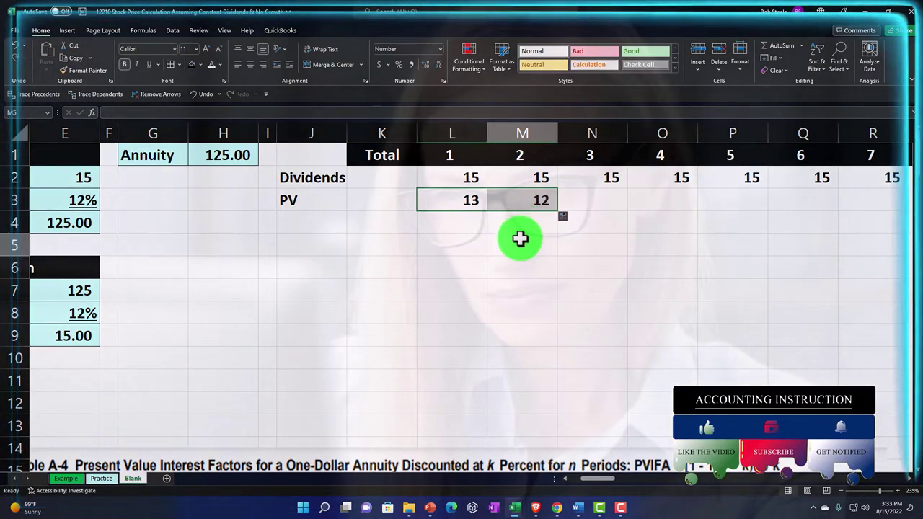
{"action": "left_click", "coordinate": [520, 239]}
{"action": "double_click", "coordinate": [526, 202]}
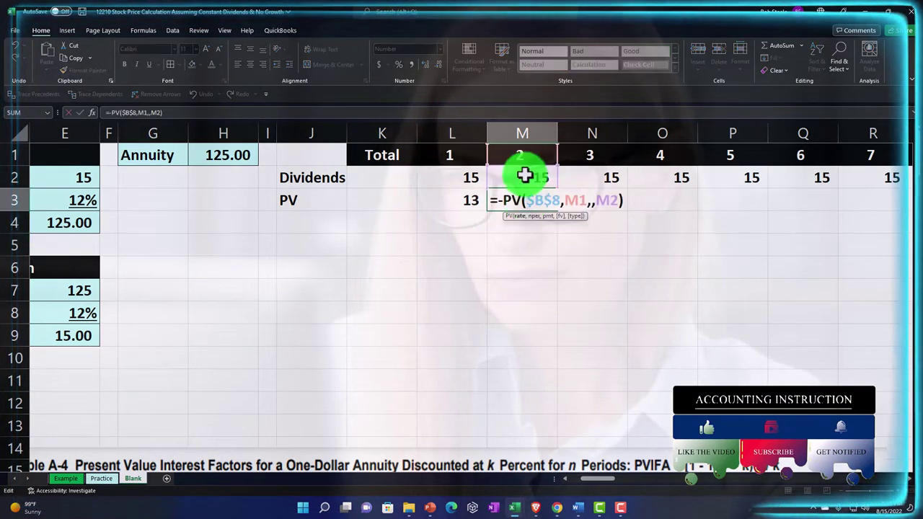
{"action": "mouse_move", "coordinate": [606, 477]}
{"action": "left_mouse_down"}
{"action": "mouse_move", "coordinate": [569, 487]}
{"action": "mouse_move", "coordinate": [628, 484]}
{"action": "mouse_move", "coordinate": [610, 487]}
{"action": "left_mouse_up"}
{"action": "key", "text": "Return"}
{"action": "left_click", "coordinate": [461, 193]}
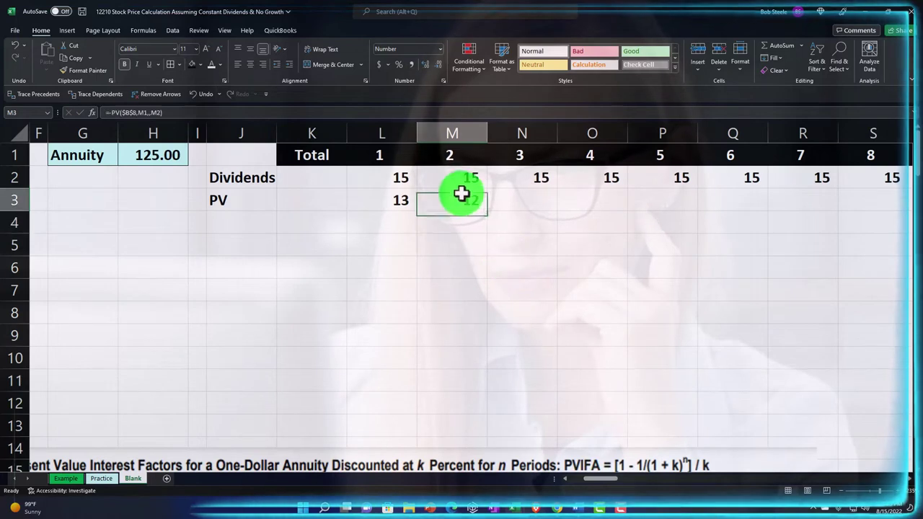
{"action": "left_click_drag", "start_coordinate": [487, 211], "coordinate": [714, 209]}
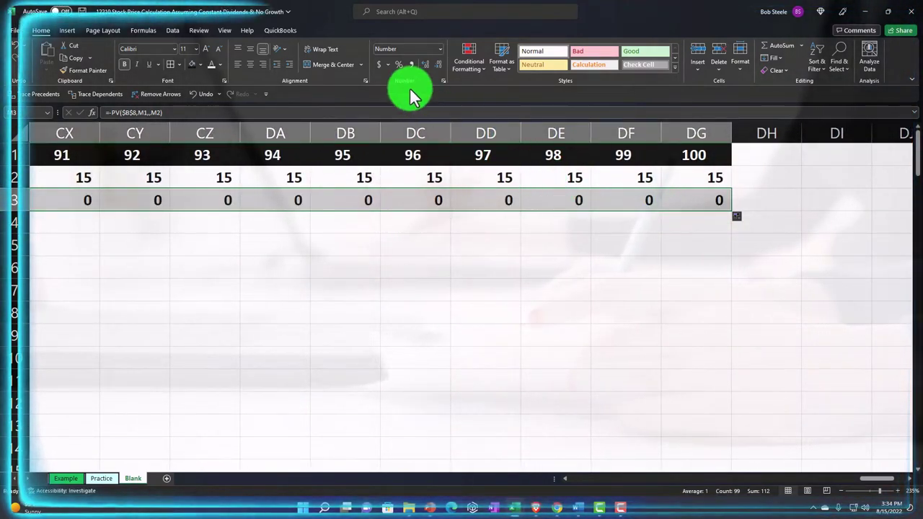
Show the present values in M3:DG3 with four decimal places and copy that format to L3.
{"action": "left_click", "coordinate": [425, 62]}
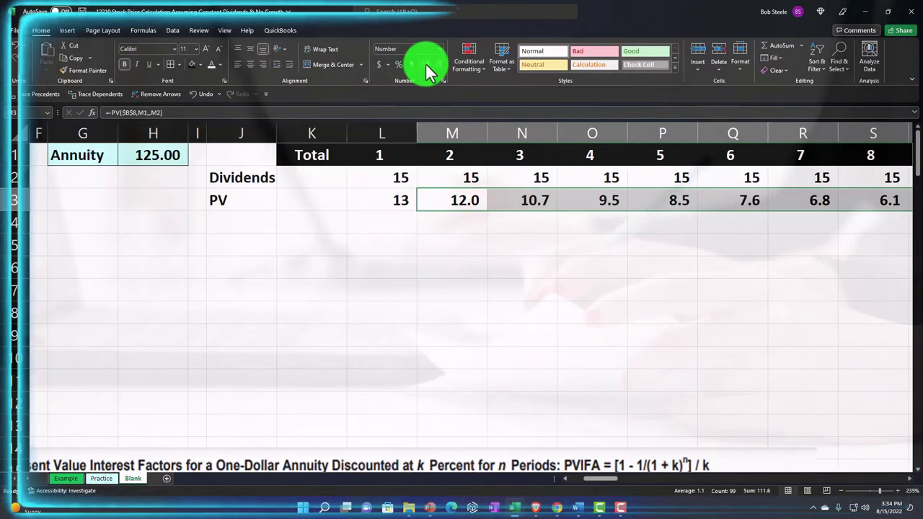
{"action": "left_click", "coordinate": [425, 63]}
{"action": "left_click", "coordinate": [425, 63]}
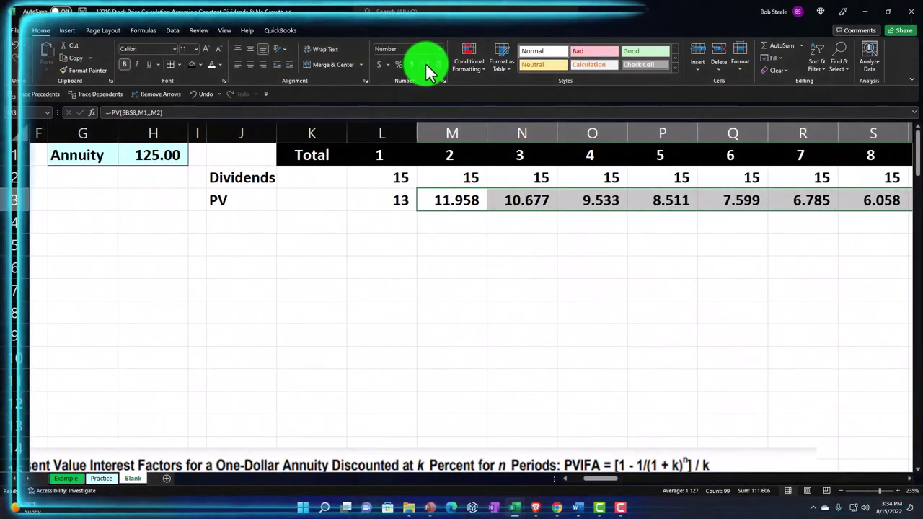
{"action": "left_click", "coordinate": [425, 62]}
{"action": "left_click", "coordinate": [433, 196]}
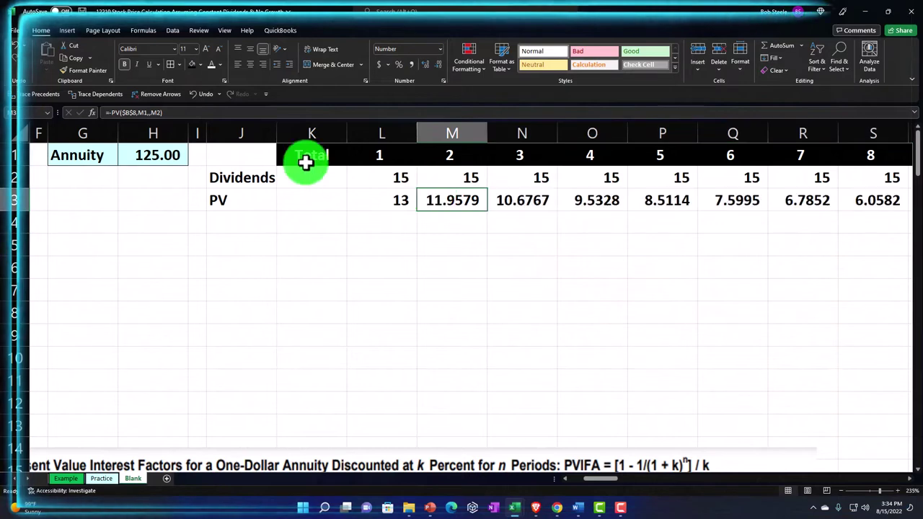
{"action": "left_click", "coordinate": [64, 70]}
{"action": "left_click", "coordinate": [381, 200]}
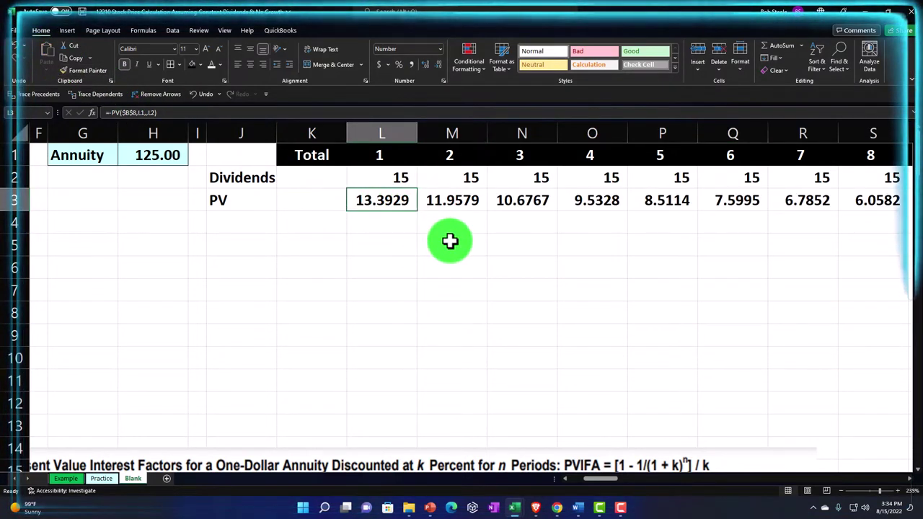
Examine how the present value of each dividend in row 3 changes from period 1 through period 100.
{"action": "key", "text": "Right"}
{"action": "key", "text": "Right"}
{"action": "key", "text": "Right"}
{"action": "key", "text": "Right"}
{"action": "key", "text": "Right"}
{"action": "key", "text": "Right"}
{"action": "key", "text": "Right"}
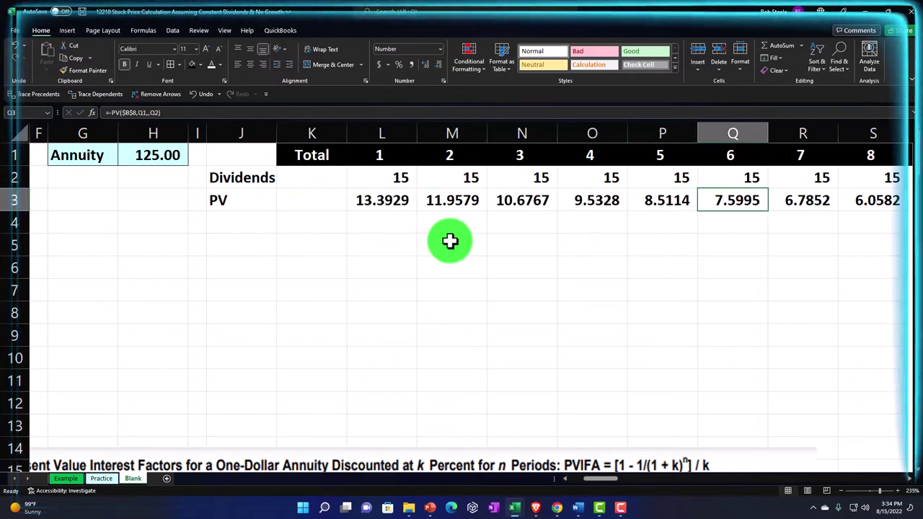
{"action": "key", "text": "Right"}
{"action": "key", "text": "Right"}
{"action": "key", "text": "Right"}
{"action": "key", "text": "Right"}
{"action": "key", "text": "Right"}
{"action": "key", "text": "Right"}
{"action": "key", "text": "Right"}
{"action": "key", "text": "Right"}
{"action": "key", "text": "Right"}
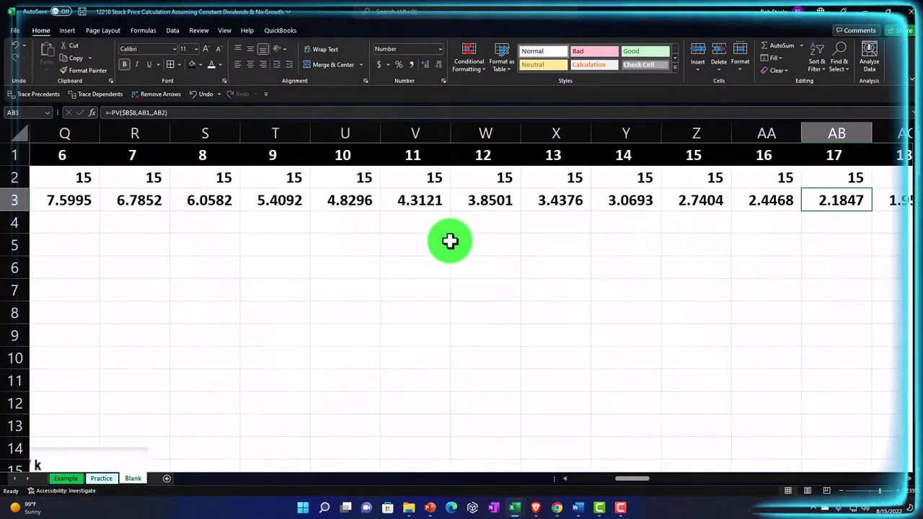
{"action": "key", "text": "Left"}
{"action": "key", "text": "Right"}
{"action": "key", "text": "Right"}
{"action": "key", "text": "Right"}
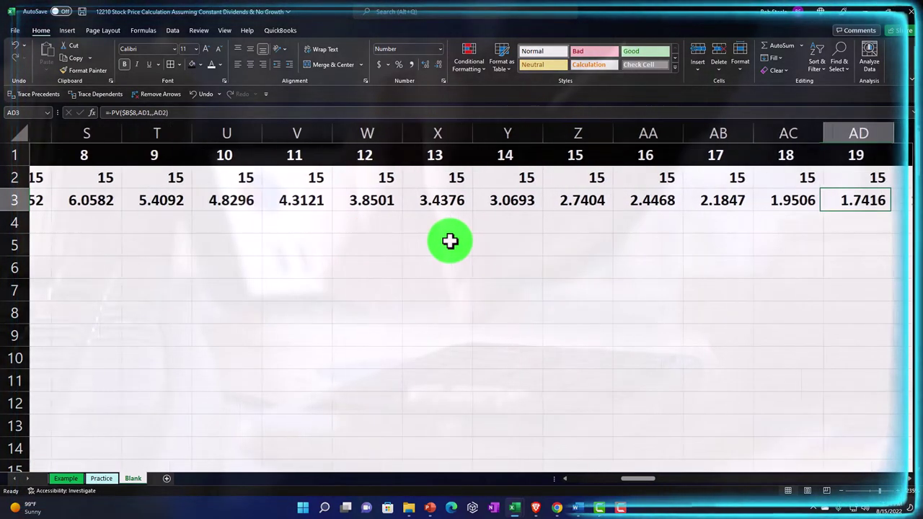
{"action": "key", "text": "Right"}
{"action": "key", "text": "Right"}
{"action": "key", "text": "Left"}
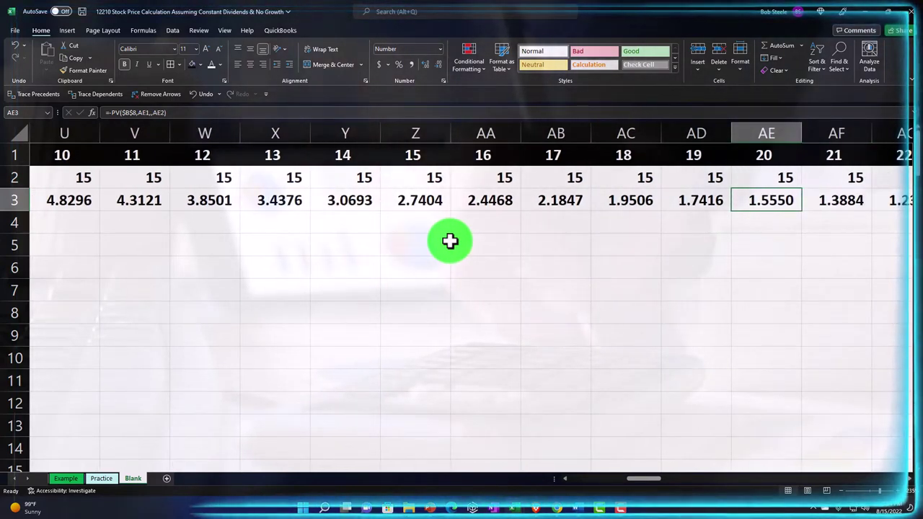
{"action": "key", "text": "Right"}
{"action": "key", "text": "Right"}
{"action": "key", "text": "Right"}
{"action": "key", "text": "Right"}
{"action": "key", "text": "Right"}
{"action": "key", "text": "Right"}
{"action": "key", "text": "Right"}
{"action": "key", "text": "Right"}
{"action": "key", "text": "Right"}
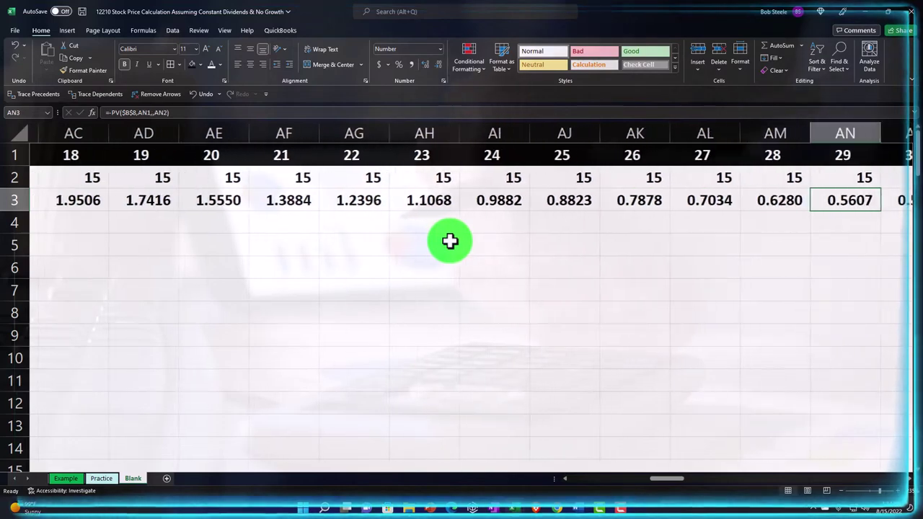
{"action": "key", "text": "Right"}
{"action": "key", "text": "Right"}
{"action": "key", "text": "Right"}
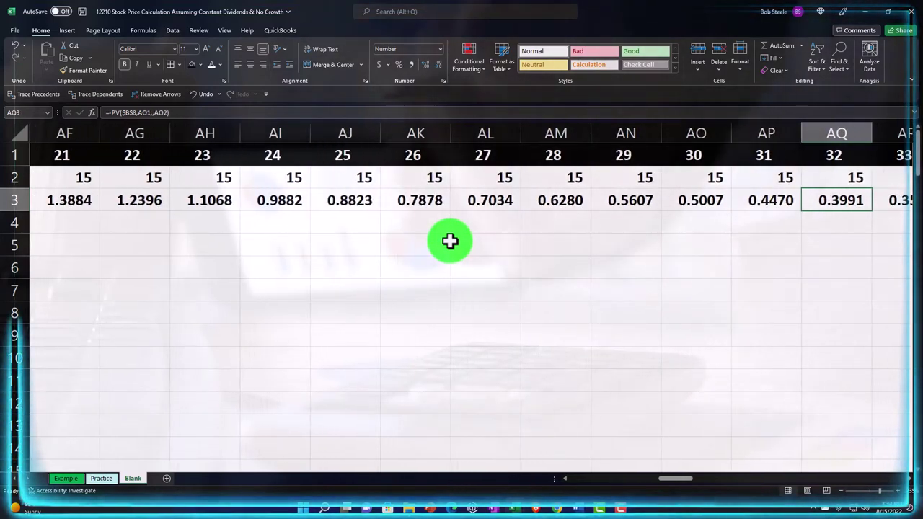
{"action": "key", "text": "Right"}
{"action": "key", "text": "Right"}
{"action": "key", "text": "Right"}
{"action": "key", "text": "Right"}
{"action": "key", "text": "Right"}
{"action": "key", "text": "Right"}
{"action": "key", "text": "Right"}
{"action": "key", "text": "Right"}
{"action": "key", "text": "Right"}
{"action": "key", "text": "Right"}
{"action": "key", "text": "Right"}
{"action": "key", "text": "Right"}
{"action": "key", "text": "Right"}
{"action": "key", "text": "Right"}
{"action": "key", "text": "Right"}
{"action": "key", "text": "Right"}
{"action": "key", "text": "Right"}
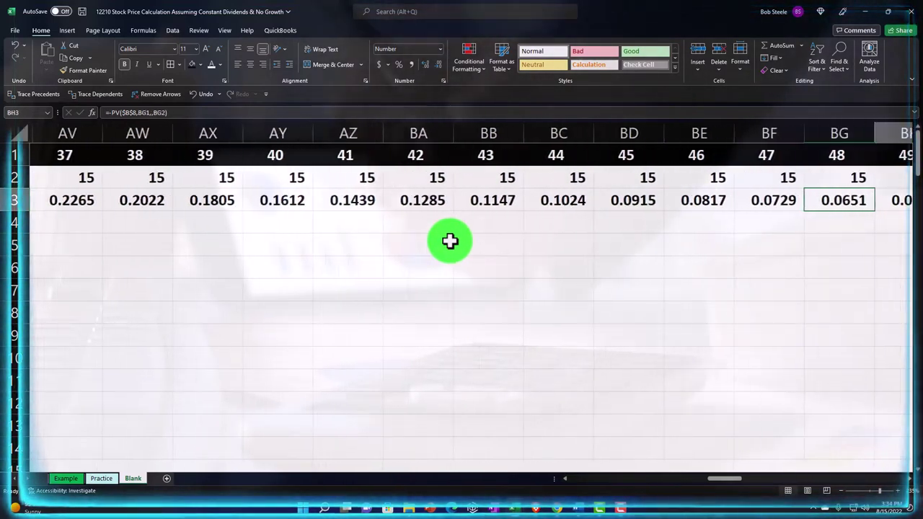
{"action": "key", "text": "Right"}
{"action": "key", "text": "Right"}
{"action": "key", "text": "Right"}
{"action": "key", "text": "Right"}
{"action": "key", "text": "Right"}
{"action": "key", "text": "Right"}
{"action": "key", "text": "Right"}
{"action": "key", "text": "Right"}
{"action": "key", "text": "Right"}
{"action": "key", "text": "Right"}
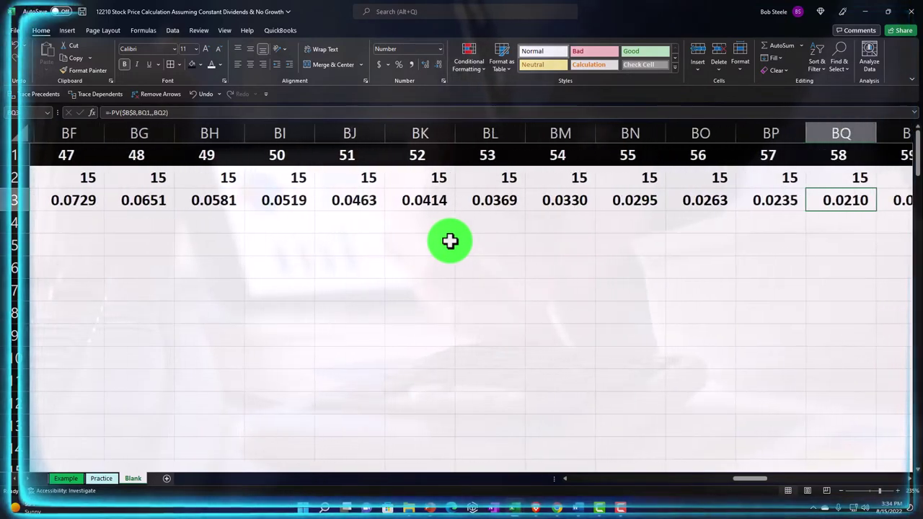
{"action": "key", "text": "Right"}
{"action": "key", "text": "Right"}
{"action": "key", "text": "Right"}
{"action": "key", "text": "Right"}
{"action": "key", "text": "Right"}
{"action": "key", "text": "Right"}
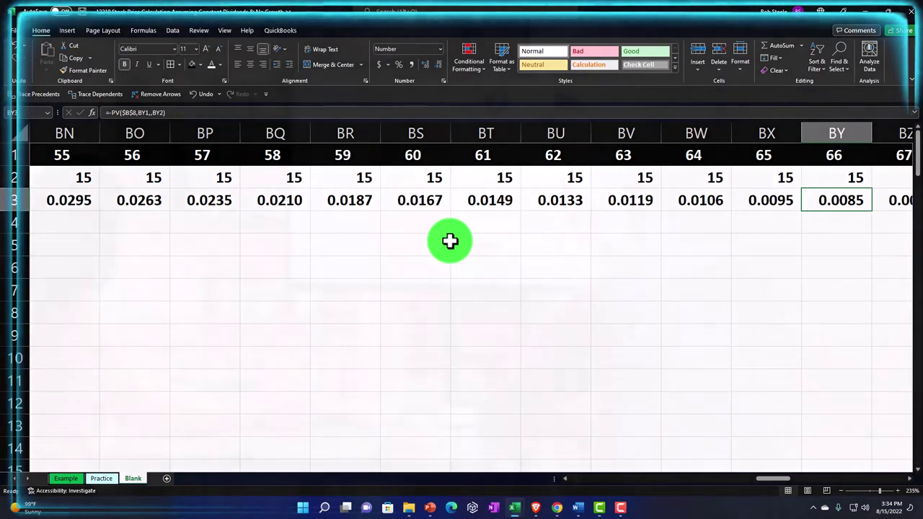
{"action": "key", "text": "Right"}
{"action": "key", "text": "Right"}
{"action": "key", "text": "Right"}
{"action": "key", "text": "Right"}
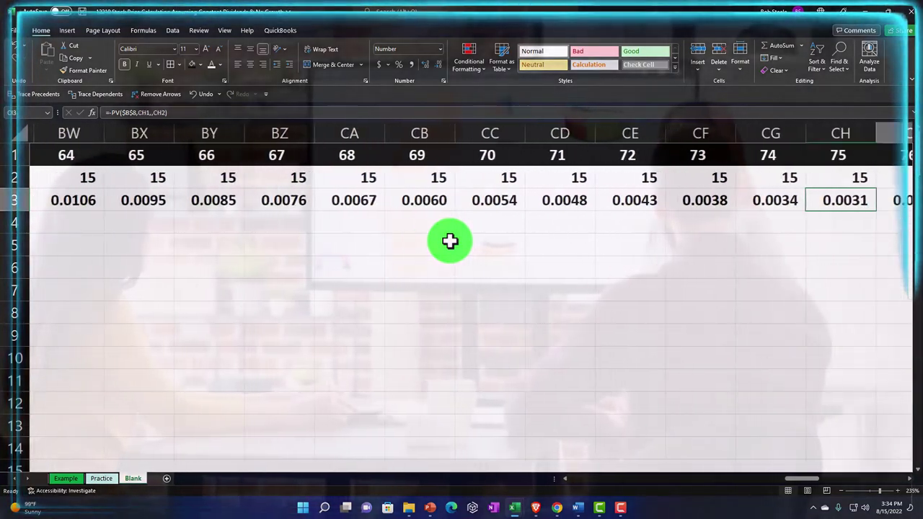
{"action": "key", "text": "Right"}
{"action": "key", "text": "Right"}
{"action": "key", "text": "Right"}
{"action": "key", "text": "Right"}
{"action": "key", "text": "Right"}
{"action": "key", "text": "Right"}
{"action": "key", "text": "Right"}
{"action": "key", "text": "Right"}
{"action": "key", "text": "Right"}
{"action": "key", "text": "Right"}
{"action": "key", "text": "Right"}
{"action": "key", "text": "Right"}
{"action": "key", "text": "Right"}
{"action": "key", "text": "Right"}
{"action": "key", "text": "Right"}
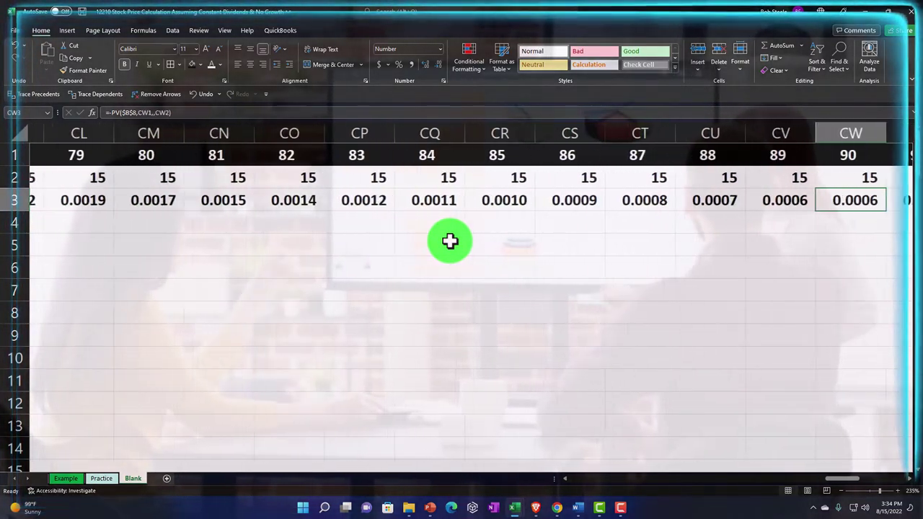
{"action": "key", "text": "Right"}
{"action": "key", "text": "Right"}
{"action": "key", "text": "Right"}
{"action": "key", "text": "Right"}
{"action": "key", "text": "Right"}
{"action": "key", "text": "Right"}
{"action": "key", "text": "Right"}
{"action": "key", "text": "Right"}
{"action": "key", "text": "Right"}
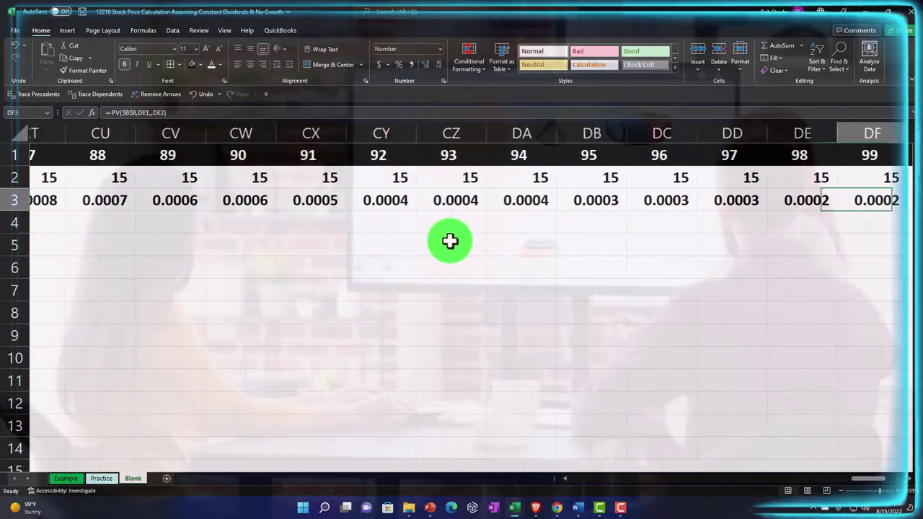
{"action": "key", "text": "Right"}
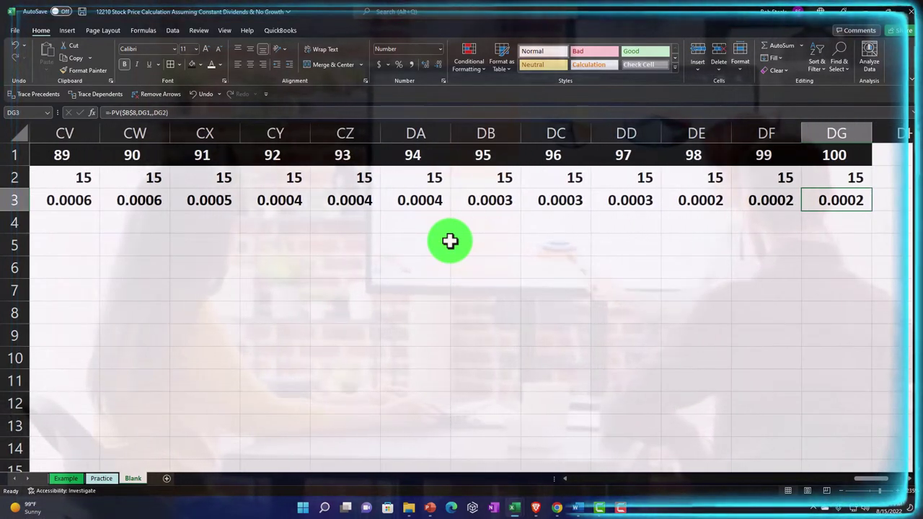
Enter =SUM(L3:DG3) in K3 to total the present values of all 100 dividends.
{"action": "key", "text": "Left"}
{"action": "key", "text": "Left"}
{"action": "key", "text": "Left"}
{"action": "key", "text": "Left"}
{"action": "key", "text": "Left"}
{"action": "key", "text": "Left"}
{"action": "key", "text": "Left"}
{"action": "key", "text": "Left"}
{"action": "key", "text": "Left"}
{"action": "key", "text": "Left"}
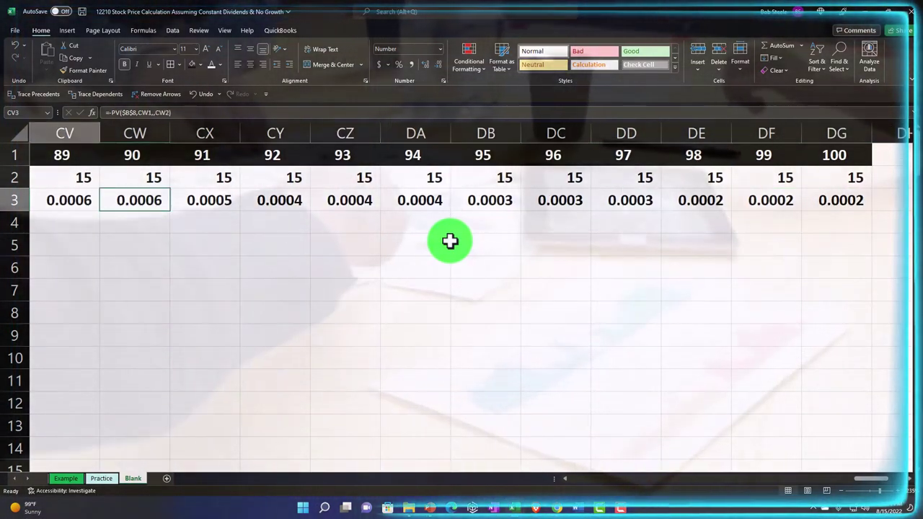
{"action": "key", "text": "Left"}
{"action": "key", "text": "Left"}
{"action": "key", "text": "Left"}
{"action": "key", "text": "Left"}
{"action": "key", "text": "Left"}
{"action": "key", "text": "Left"}
{"action": "key", "text": "Left"}
{"action": "key", "text": "Left"}
{"action": "key", "text": "Left"}
{"action": "key", "text": "Left"}
{"action": "key", "text": "Left"}
{"action": "key", "text": "Left"}
{"action": "key", "text": "Left"}
{"action": "key", "text": "Left"}
{"action": "key", "text": "Left"}
{"action": "key", "text": "Left"}
{"action": "key", "text": "Left"}
{"action": "key", "text": "Left"}
{"action": "key", "text": "Left"}
{"action": "key", "text": "Left"}
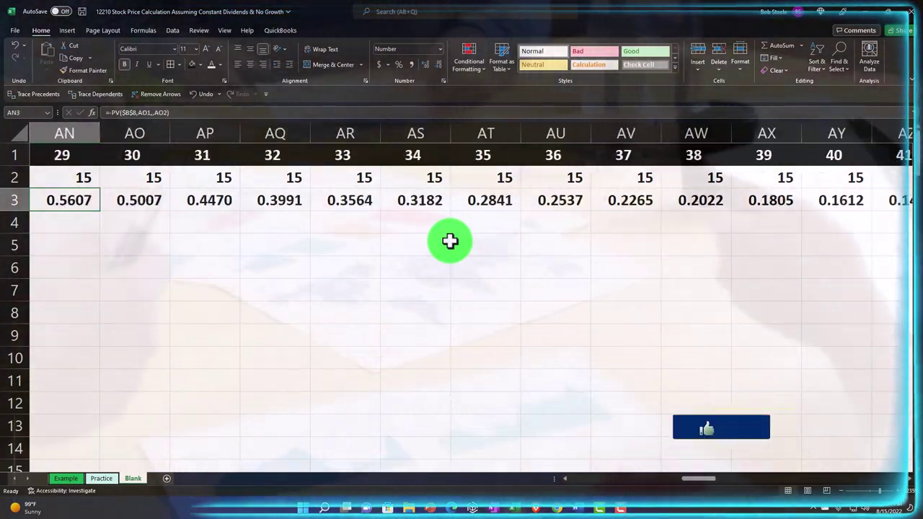
{"action": "key", "text": "Left"}
{"action": "key", "text": "Left"}
{"action": "key", "text": "Left"}
{"action": "key", "text": "Left"}
{"action": "key", "text": "Left"}
{"action": "key", "text": "Left"}
{"action": "key", "text": "Left"}
{"action": "key", "text": "Left"}
{"action": "key", "text": "Left"}
{"action": "key", "text": "Left"}
{"action": "key", "text": "Left"}
{"action": "key", "text": "Left"}
{"action": "key", "text": "Left"}
{"action": "key", "text": "Left"}
{"action": "key", "text": "Left"}
{"action": "key", "text": "Left"}
{"action": "key", "text": "Left"}
{"action": "key", "text": "Left"}
{"action": "key", "text": "Left"}
{"action": "key", "text": "Left"}
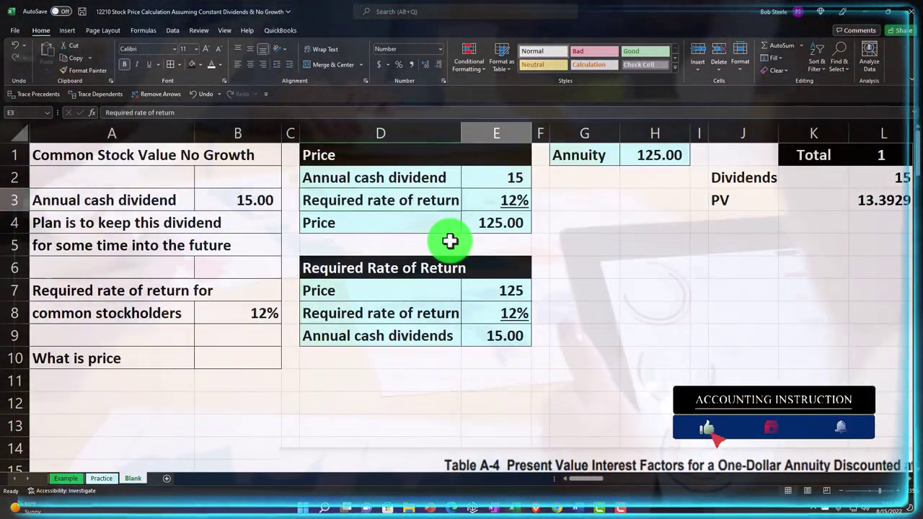
{"action": "key", "text": "Right"}
{"action": "key", "text": "Right"}
{"action": "key", "text": "Right"}
{"action": "key", "text": "Right"}
{"action": "key", "text": "Right"}
{"action": "key", "text": "Right"}
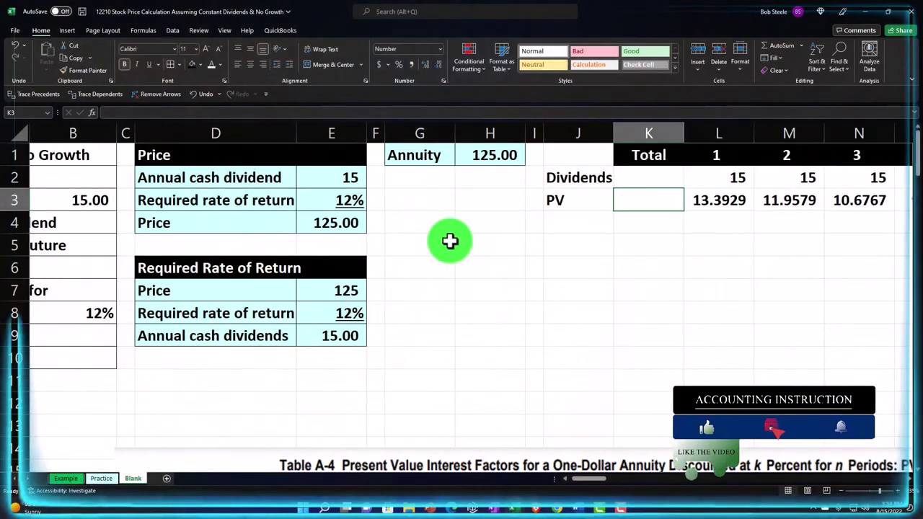
{"action": "type", "text": "=sum("}
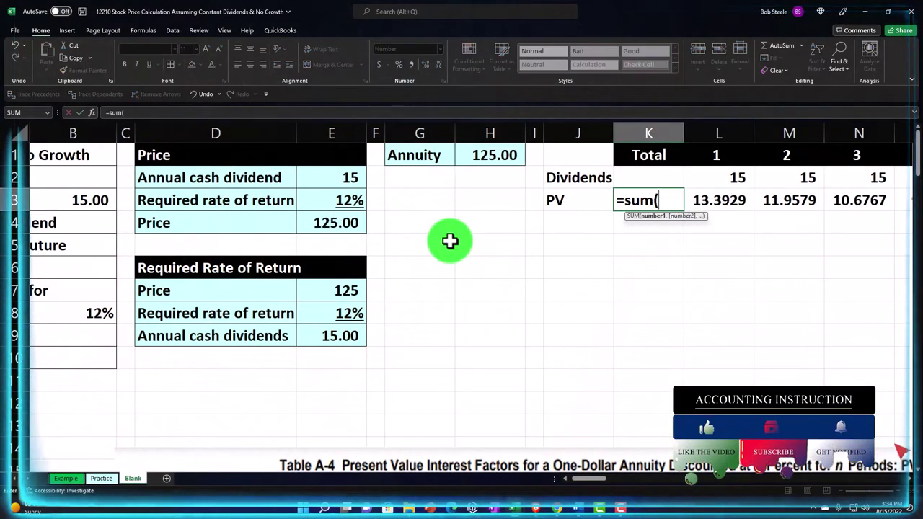
{"action": "key", "text": "shift+Right"}
{"action": "key", "text": "shift+Right"}
{"action": "key", "text": "shift+Right"}
{"action": "key", "text": "shift+Right"}
{"action": "key", "text": "shift+Right"}
{"action": "key", "text": "shift+Right"}
{"action": "key", "text": "shift+Right"}
{"action": "key", "text": "shift+Right"}
{"action": "key", "text": "shift+Right"}
{"action": "key", "text": "shift+Right"}
{"action": "key", "text": "shift+Right"}
{"action": "key", "text": "shift+Right"}
{"action": "key", "text": "shift+Right"}
{"action": "key", "text": "shift+Right"}
{"action": "key", "text": "shift+Right"}
{"action": "key", "text": "shift+Right"}
{"action": "key", "text": "shift+Right"}
{"action": "key", "text": "shift+Right"}
{"action": "key", "text": "shift+Right"}
{"action": "key", "text": "shift+Right"}
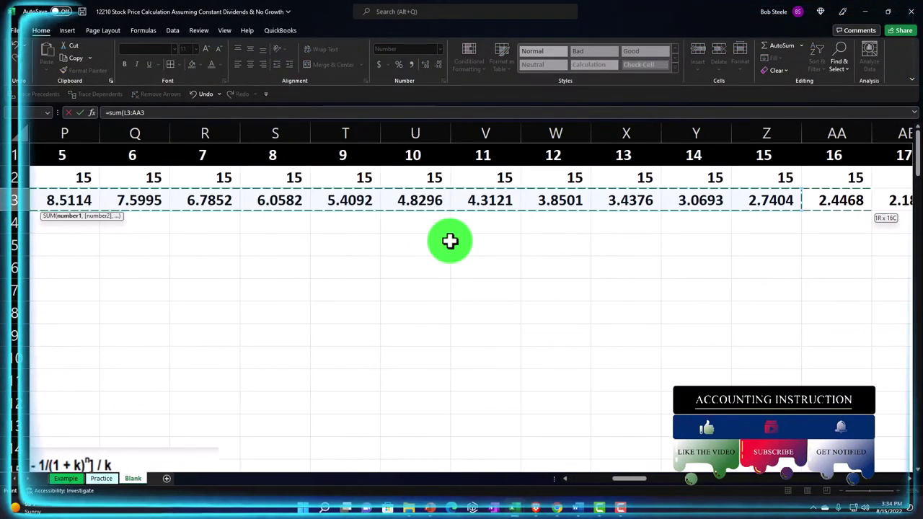
{"action": "key", "text": "shift+Right"}
{"action": "key", "text": "shift+Right"}
{"action": "key", "text": "shift+Right"}
{"action": "key", "text": "shift+Right"}
{"action": "key", "text": "shift+Right"}
{"action": "key", "text": "shift+Right"}
{"action": "key", "text": "shift+Right"}
{"action": "key", "text": "shift+Right"}
{"action": "key", "text": "shift+Right"}
{"action": "key", "text": "shift+Right"}
{"action": "key", "text": "shift+Right"}
{"action": "key", "text": "shift+Right"}
{"action": "key", "text": "shift+Right"}
{"action": "key", "text": "shift+Right"}
{"action": "key", "text": "shift+Right"}
{"action": "key", "text": "shift+Right"}
{"action": "key", "text": "shift+Right"}
{"action": "key", "text": "shift+Right"}
{"action": "key", "text": "shift+Right"}
{"action": "key", "text": "shift+Right"}
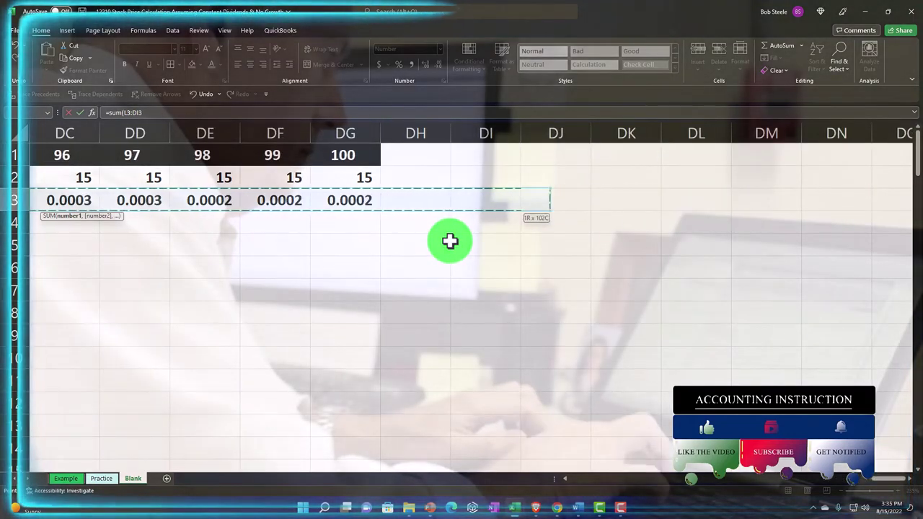
{"action": "key", "text": "shift+Left"}
{"action": "key", "text": "shift+Left"}
{"action": "key", "text": "Return"}
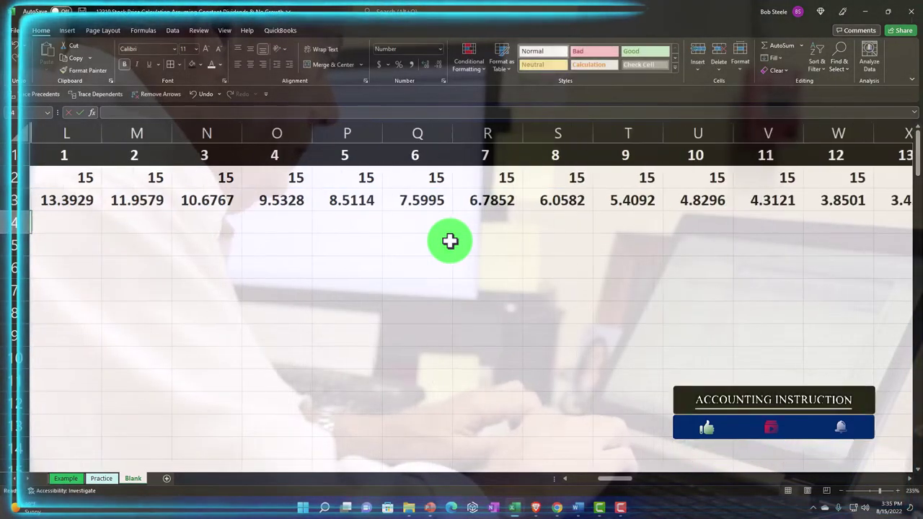
Show the present value total in K3 with two decimals and copy its formula up to K2 to total the dividends.
{"action": "key", "text": "Up"}
{"action": "key", "text": "Right"}
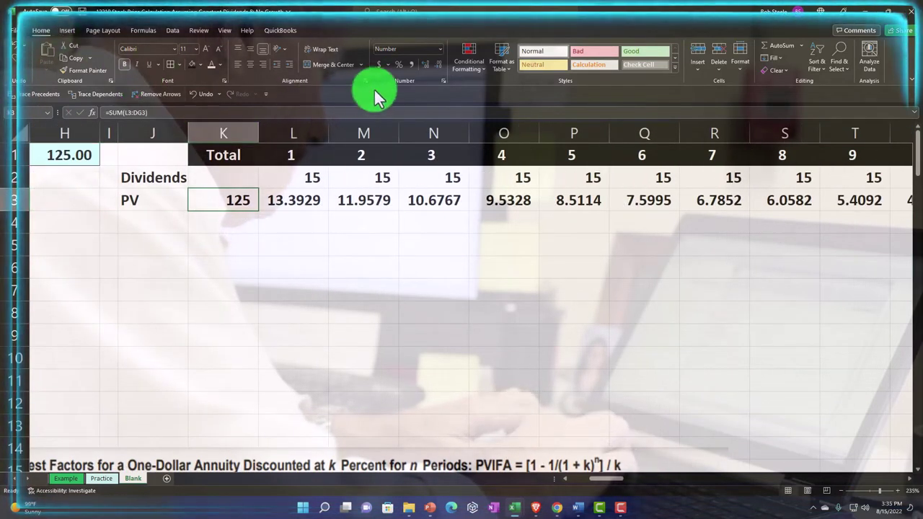
{"action": "left_click", "coordinate": [420, 63]}
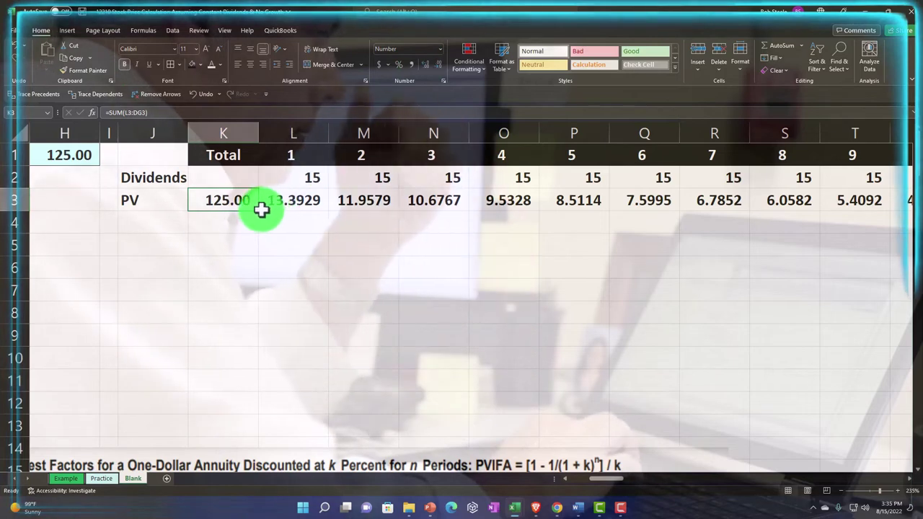
{"action": "left_click_drag", "start_coordinate": [261, 191], "coordinate": [261, 173]}
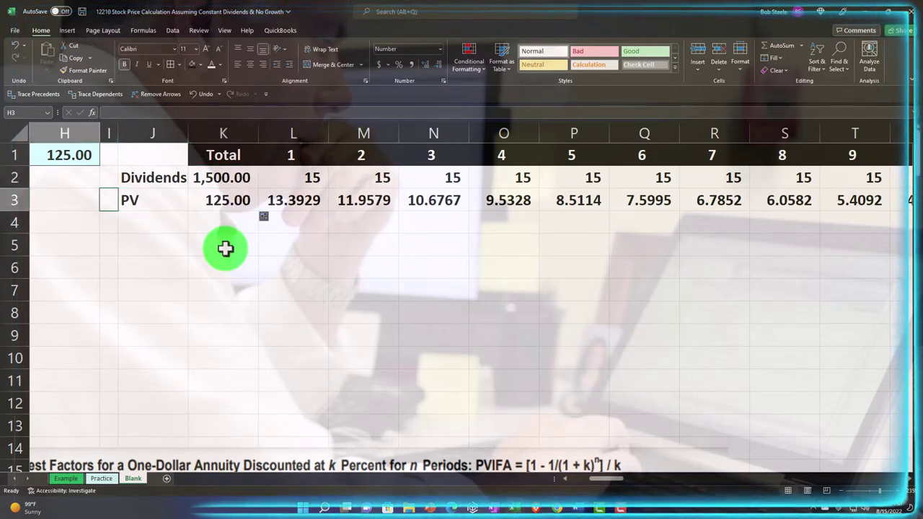
Compare the stock price, the required rate of return in B8 and the total present value in K3.
{"action": "key", "text": "Left"}
{"action": "key", "text": "Left"}
{"action": "key", "text": "Left"}
{"action": "key", "text": "Left"}
{"action": "key", "text": "Left"}
{"action": "key", "text": "Left"}
{"action": "key", "text": "Left"}
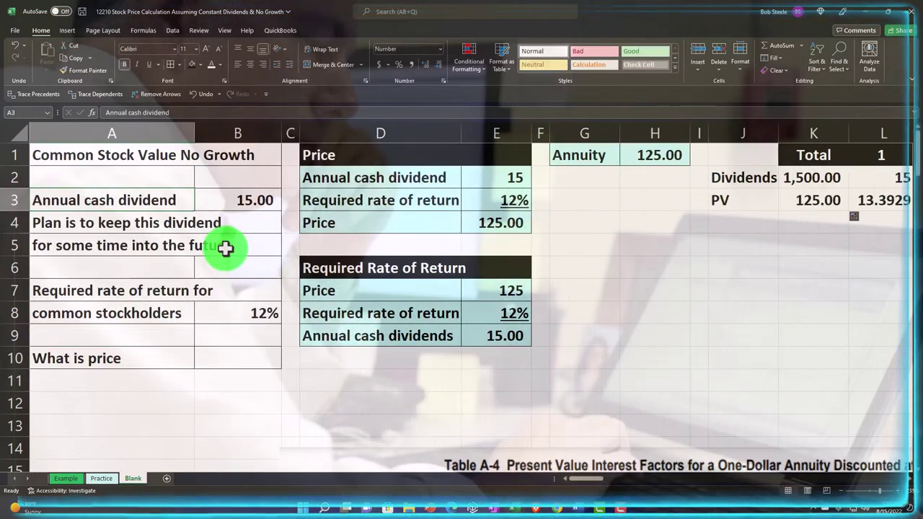
{"action": "left_click", "coordinate": [240, 312]}
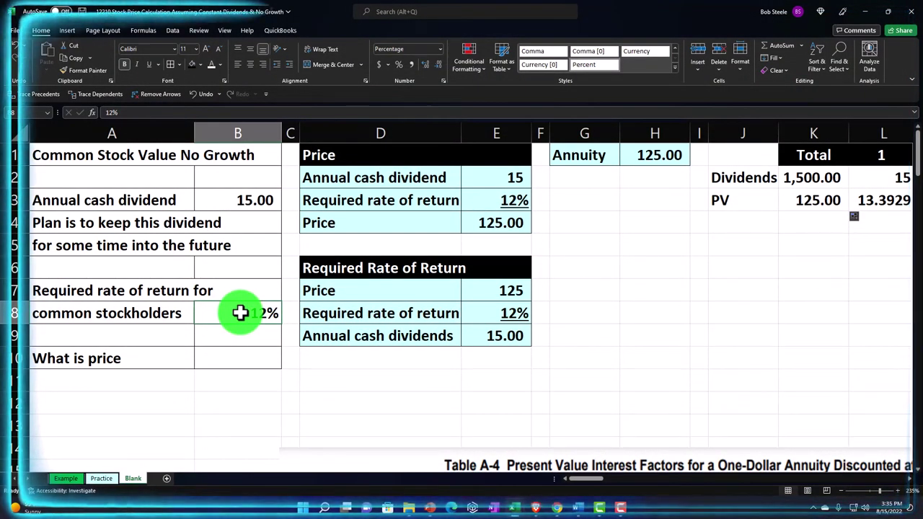
{"action": "left_click", "coordinate": [806, 202]}
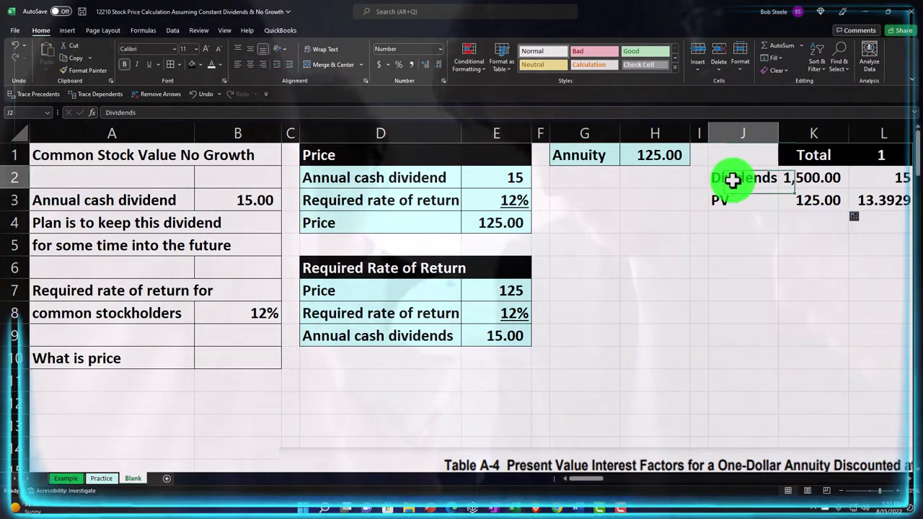
Apply cell borders and the light blue fill to the dividend and present value rows in J2:DG3.
{"action": "left_click_drag", "start_coordinate": [731, 181], "coordinate": [767, 198]}
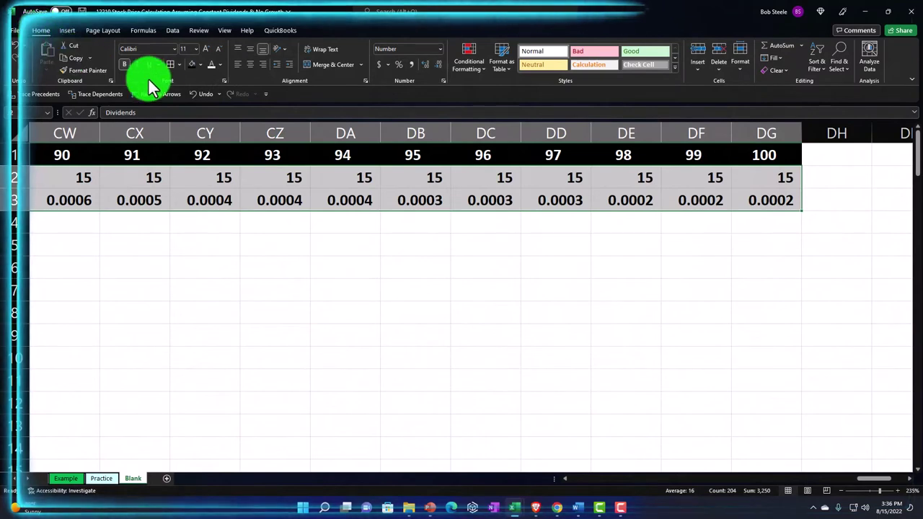
{"action": "key", "text": "ctrl+BackSpace"}
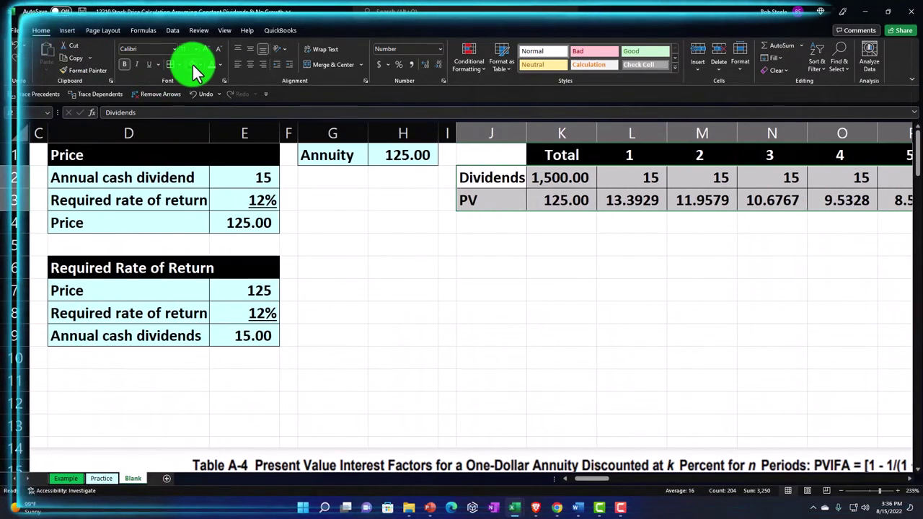
{"action": "left_click", "coordinate": [199, 63]}
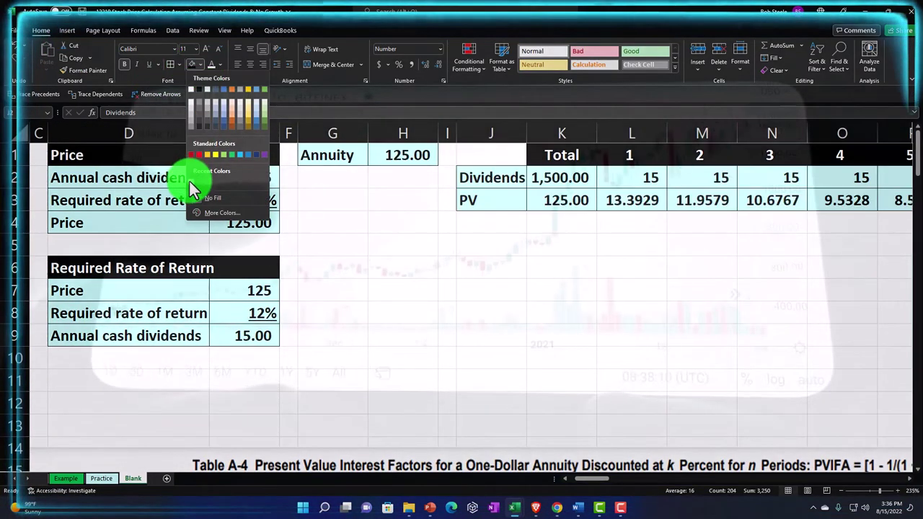
{"action": "left_click", "coordinate": [189, 180]}
{"action": "left_click", "coordinate": [591, 217]}
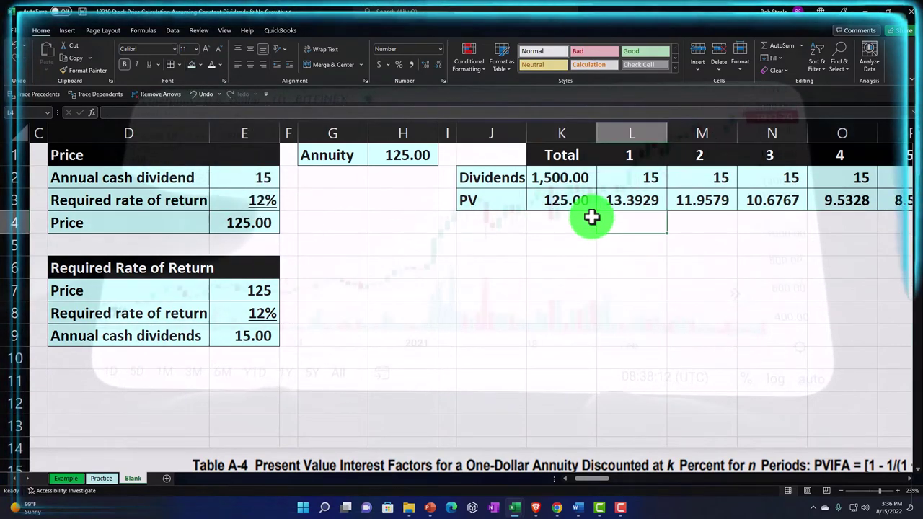
Narrow column DH into a thin spacer column just past the period 100 column.
{"action": "key", "text": "Right"}
{"action": "key", "text": "Right"}
{"action": "key", "text": "Right"}
{"action": "key", "text": "Right"}
{"action": "key", "text": "Right"}
{"action": "key", "text": "Right"}
{"action": "key", "text": "Right"}
{"action": "key", "text": "Right"}
{"action": "key", "text": "Right"}
{"action": "key", "text": "Right"}
{"action": "key", "text": "Right"}
{"action": "key", "text": "Right"}
{"action": "key", "text": "Right"}
{"action": "key", "text": "Right"}
{"action": "key", "text": "Right"}
{"action": "key", "text": "Right"}
{"action": "key", "text": "Right"}
{"action": "key", "text": "Right"}
{"action": "key", "text": "Right"}
{"action": "key", "text": "Right"}
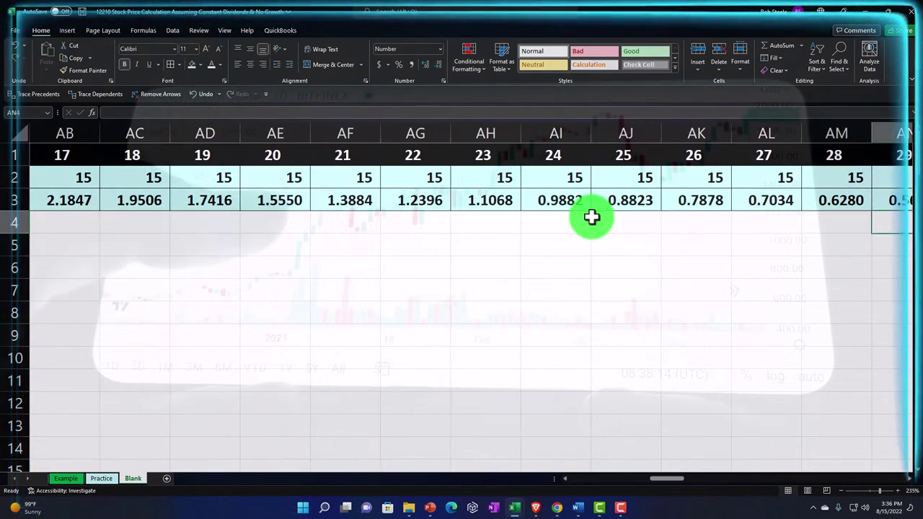
{"action": "key", "text": "Right"}
{"action": "key", "text": "Right"}
{"action": "key", "text": "Right"}
{"action": "key", "text": "Right"}
{"action": "key", "text": "Right"}
{"action": "key", "text": "Right"}
{"action": "key", "text": "Right"}
{"action": "key", "text": "Right"}
{"action": "key", "text": "Right"}
{"action": "key", "text": "Right"}
{"action": "key", "text": "Right"}
{"action": "key", "text": "Right"}
{"action": "key", "text": "Right"}
{"action": "key", "text": "Right"}
{"action": "key", "text": "Right"}
{"action": "key", "text": "Right"}
{"action": "key", "text": "Right"}
{"action": "key", "text": "Right"}
{"action": "key", "text": "Right"}
{"action": "key", "text": "Right"}
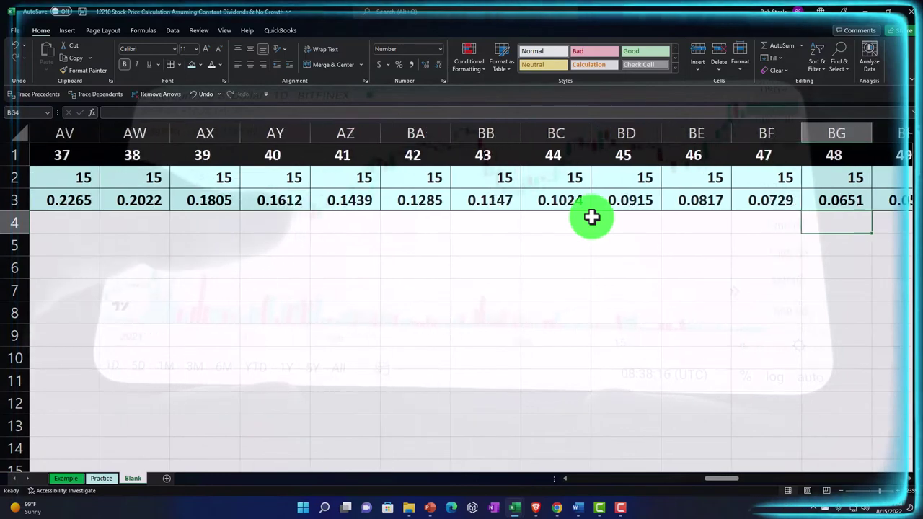
{"action": "key", "text": "Right"}
{"action": "key", "text": "Right"}
{"action": "key", "text": "Right"}
{"action": "key", "text": "Right"}
{"action": "key", "text": "Right"}
{"action": "key", "text": "Right"}
{"action": "key", "text": "Right"}
{"action": "key", "text": "Right"}
{"action": "key", "text": "Right"}
{"action": "key", "text": "Right"}
{"action": "key", "text": "Right"}
{"action": "key", "text": "Right"}
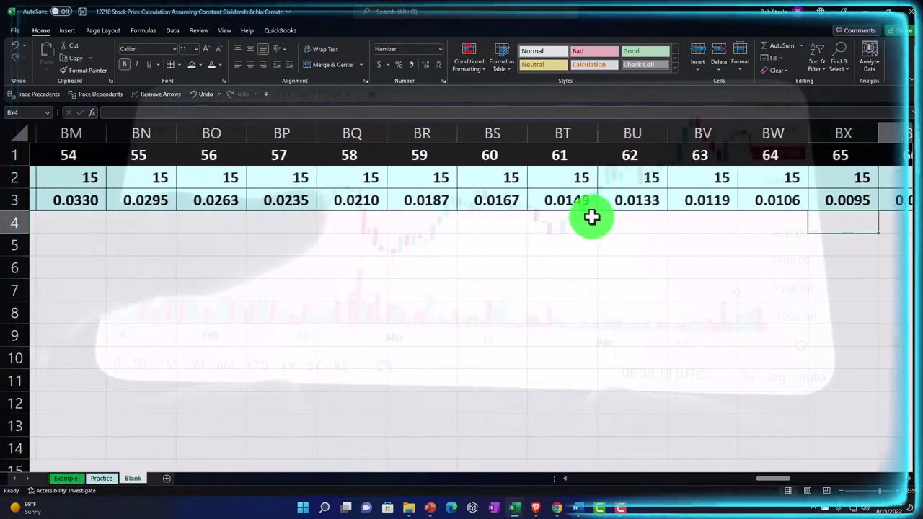
{"action": "key", "text": "Right"}
{"action": "key", "text": "Right"}
{"action": "key", "text": "Right"}
{"action": "key", "text": "Right"}
{"action": "key", "text": "Right"}
{"action": "key", "text": "Right"}
{"action": "key", "text": "Right"}
{"action": "key", "text": "Right"}
{"action": "key", "text": "Right"}
{"action": "key", "text": "Right"}
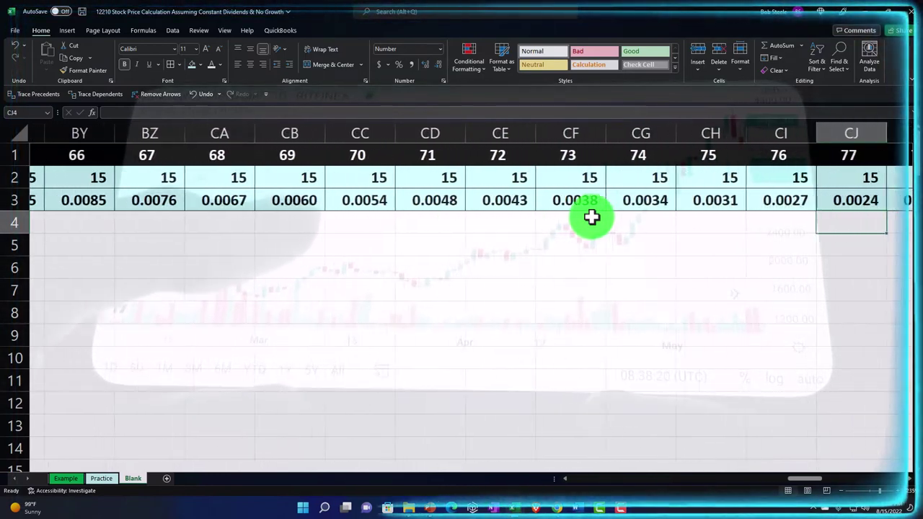
{"action": "key", "text": "Right"}
{"action": "key", "text": "Right"}
{"action": "key", "text": "Right"}
{"action": "key", "text": "Right"}
{"action": "key", "text": "Right"}
{"action": "key", "text": "Right"}
{"action": "key", "text": "Right"}
{"action": "key", "text": "Right"}
{"action": "key", "text": "Right"}
{"action": "key", "text": "Right"}
{"action": "key", "text": "Right"}
{"action": "key", "text": "Right"}
{"action": "key", "text": "Right"}
{"action": "key", "text": "Right"}
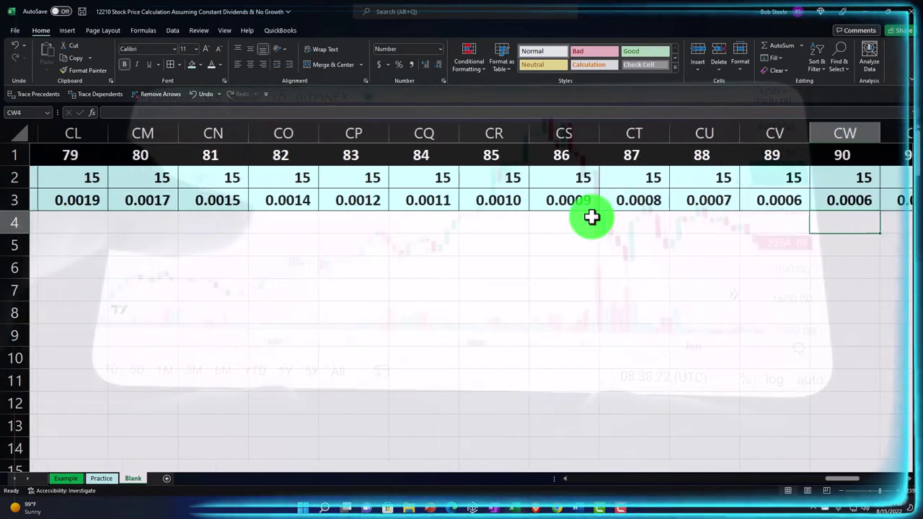
{"action": "key", "text": "Right"}
{"action": "key", "text": "Right"}
{"action": "key", "text": "Right"}
{"action": "key", "text": "Right"}
{"action": "key", "text": "Right"}
{"action": "key", "text": "Right"}
{"action": "key", "text": "Right"}
{"action": "key", "text": "Right"}
{"action": "key", "text": "Right"}
{"action": "key", "text": "Right"}
{"action": "key", "text": "Right"}
{"action": "key", "text": "Right"}
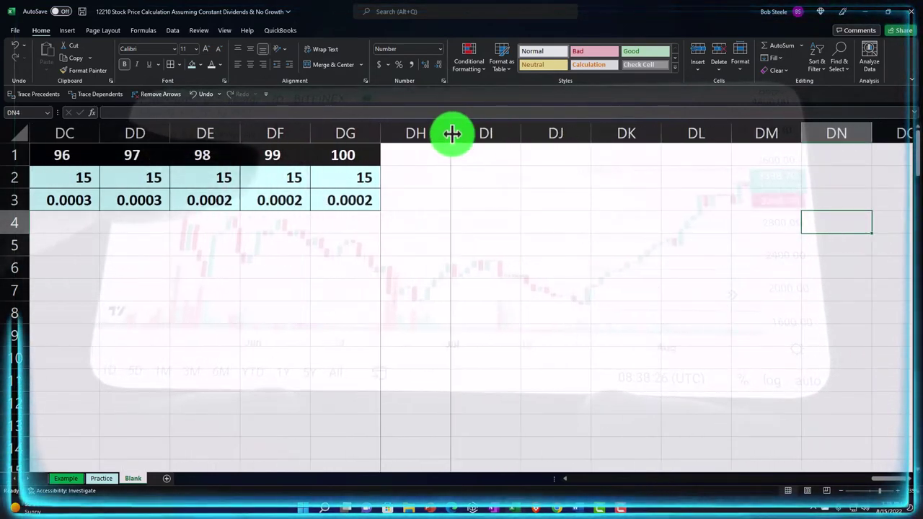
{"action": "left_click_drag", "start_coordinate": [451, 134], "coordinate": [396, 136]}
Enter the header Periods in DI1 and fill a centred number series from 1 to 100 down DI2:DI101.
{"action": "left_click", "coordinate": [428, 156]}
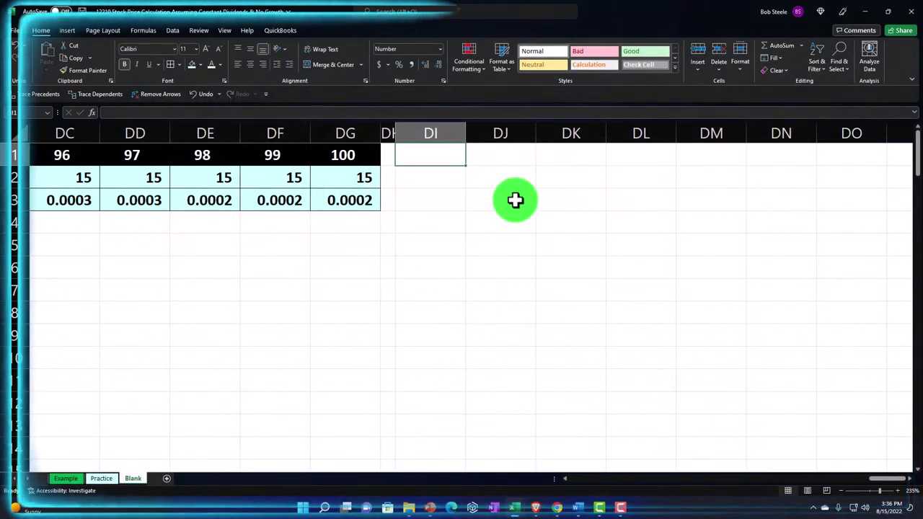
{"action": "type", "text": "Periods"}
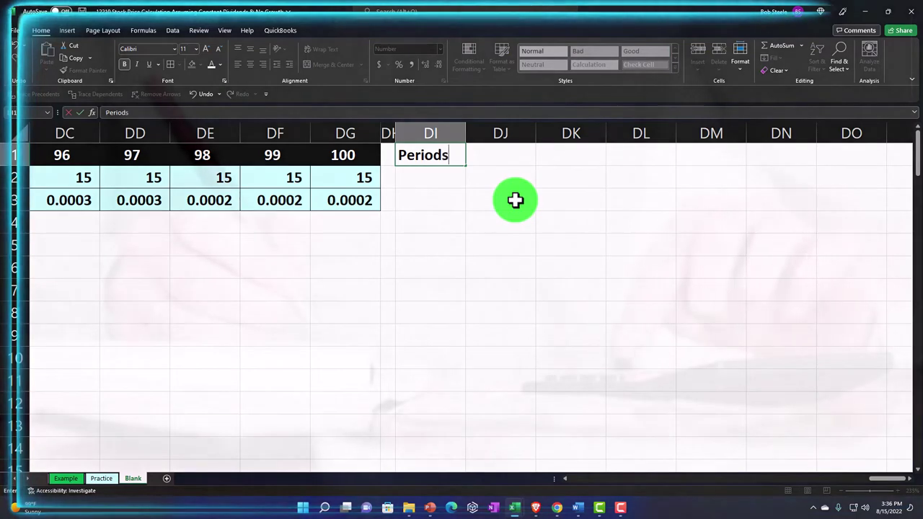
{"action": "key", "text": "Return"}
{"action": "type", "text": "1"}
{"action": "key", "text": "Return"}
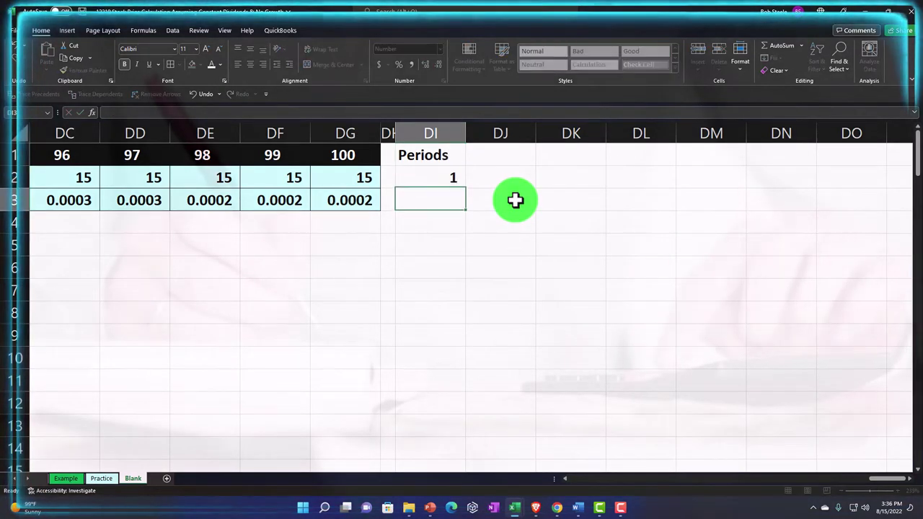
{"action": "type", "text": "2"}
{"action": "key", "text": "Return"}
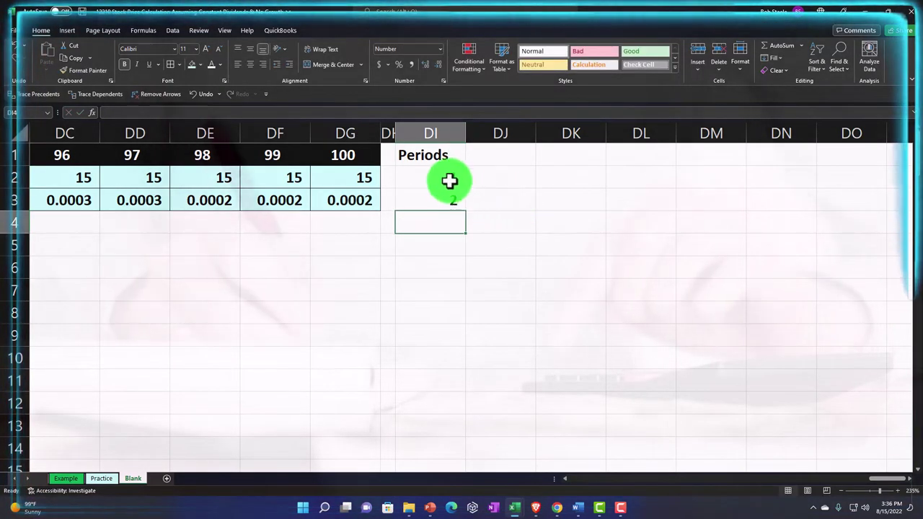
{"action": "left_click_drag", "start_coordinate": [460, 184], "coordinate": [454, 416]}
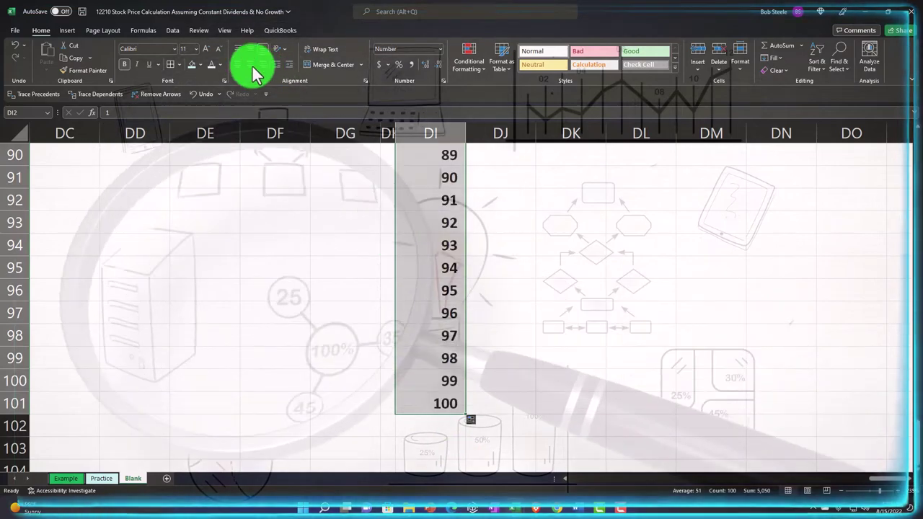
{"action": "key", "text": "ctrl+BackSpace"}
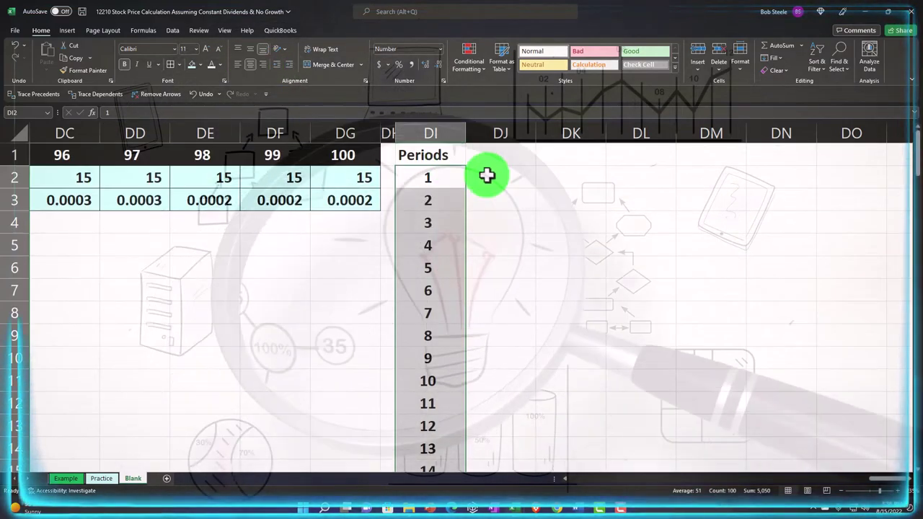
Enter the header Dividends in DJ1 and =$DG$2 in DJ2, copying the formula down for all 100 periods.
{"action": "left_click", "coordinate": [489, 159]}
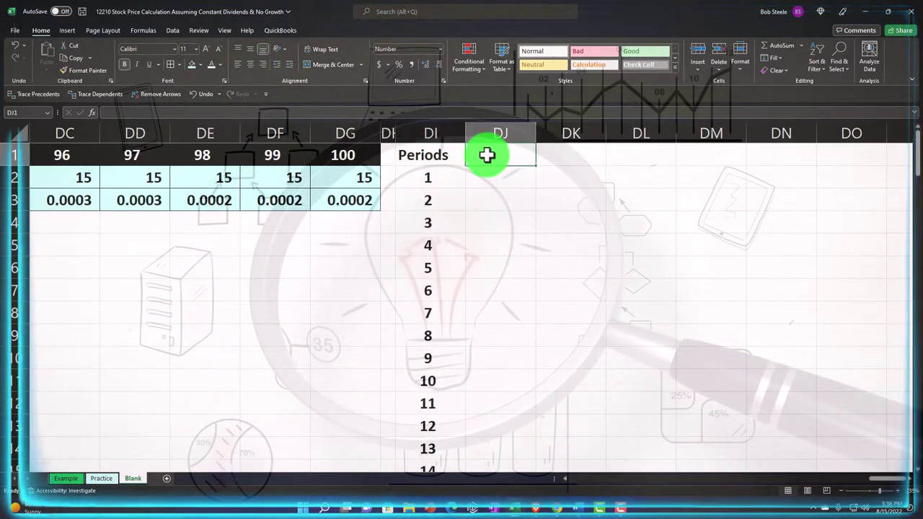
{"action": "type", "text": "Divide"}
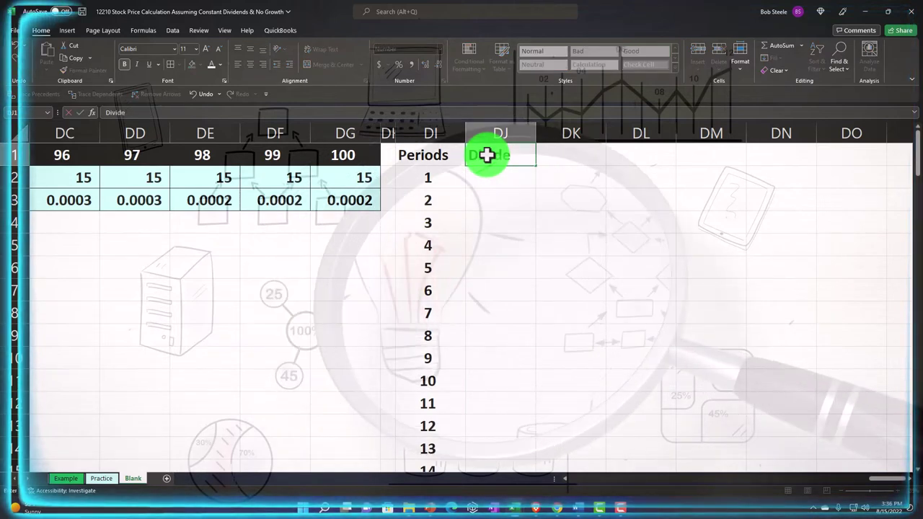
{"action": "type", "text": "nds"}
{"action": "key", "text": "Return"}
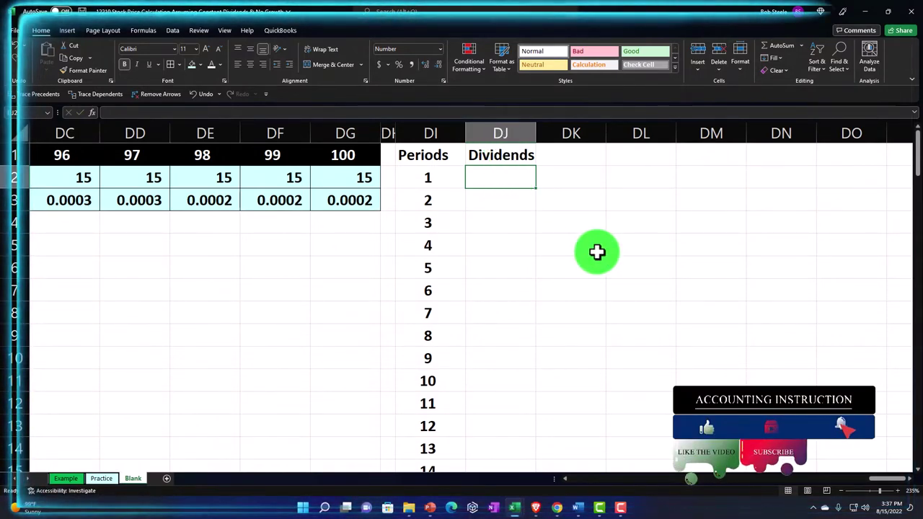
{"action": "type", "text": "="}
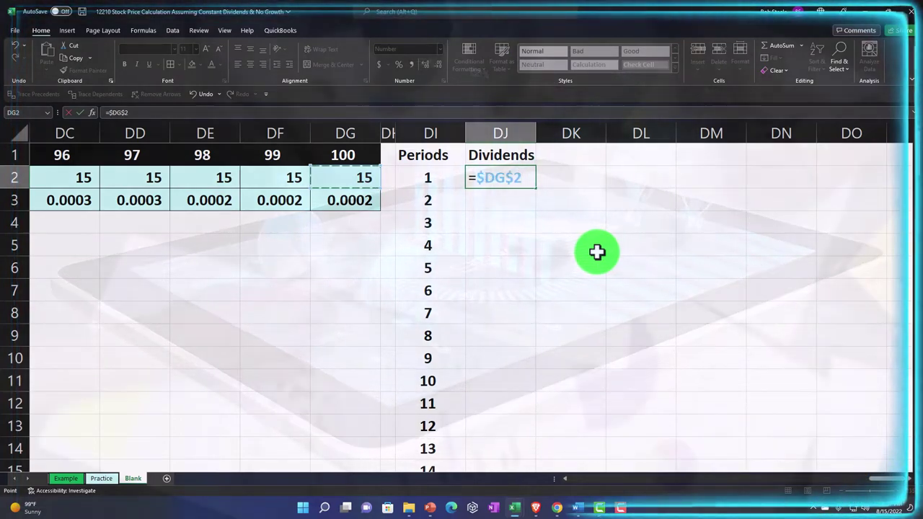
{"action": "key", "text": "Return"}
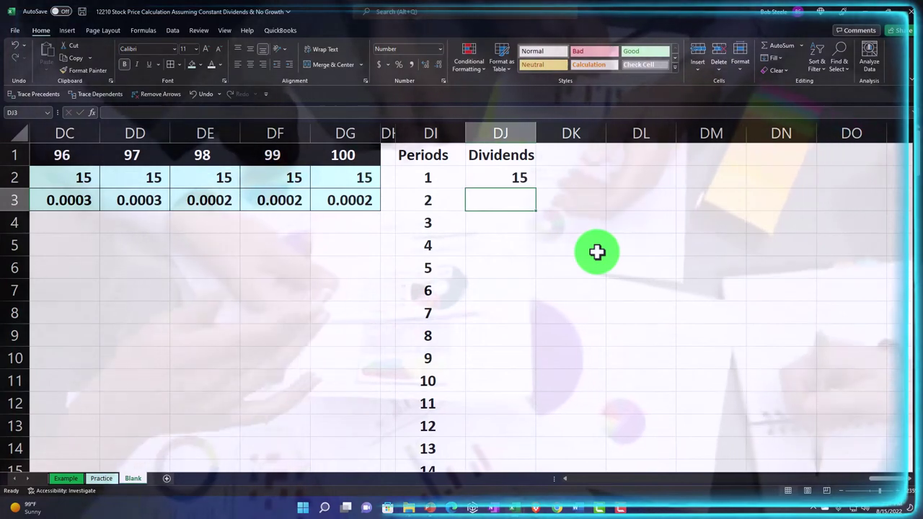
{"action": "left_click", "coordinate": [521, 178]}
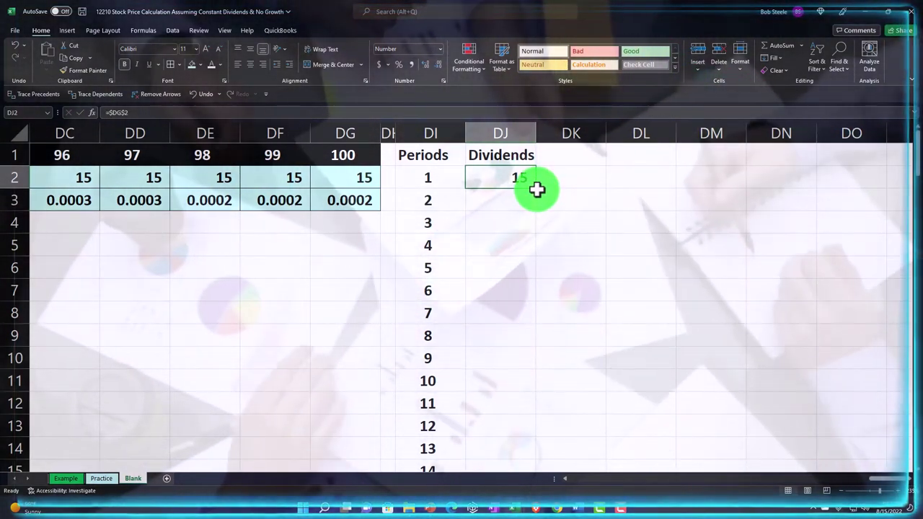
{"action": "double_click", "coordinate": [535, 188]}
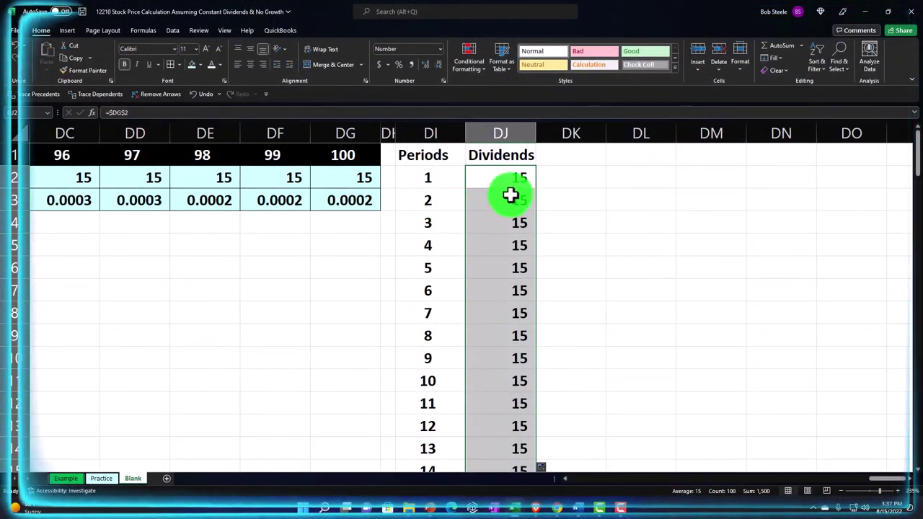
Enter the header PV in DK1 and the present value formula =-PV($B$8,DI2,,DJ2) in DK2.
{"action": "left_click", "coordinate": [556, 154]}
{"action": "type", "text": "PV"}
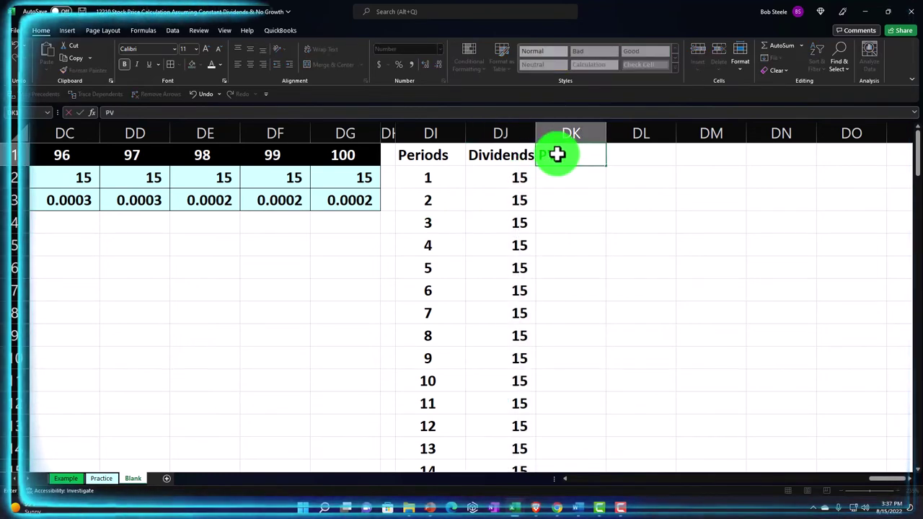
{"action": "key", "text": "Return"}
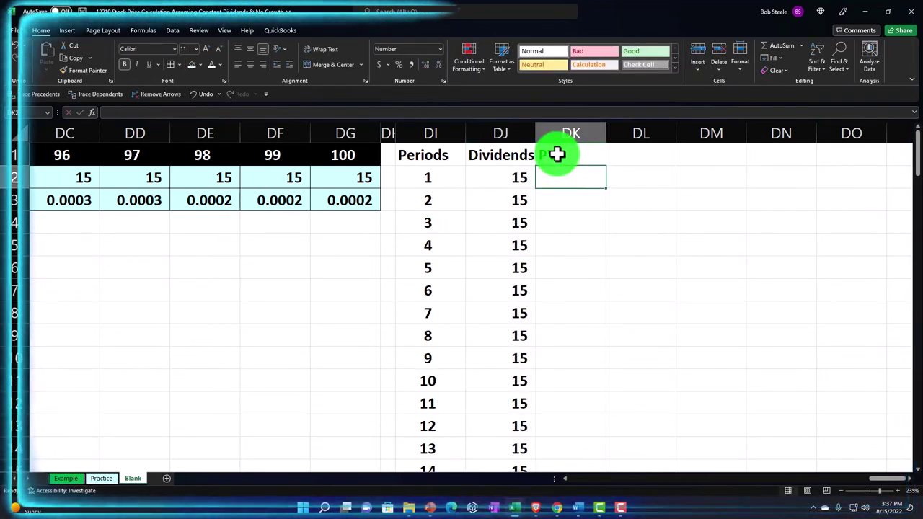
{"action": "type", "text": "-pv"}
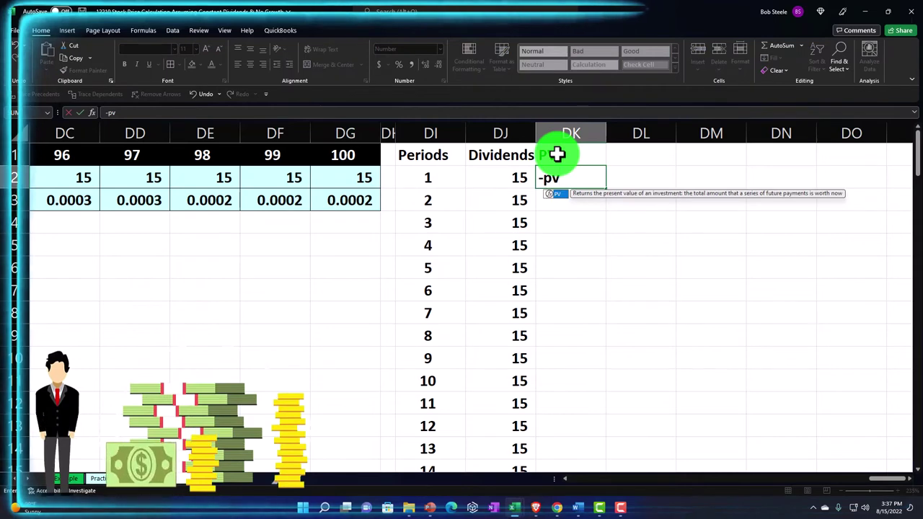
{"action": "type", "text": "("}
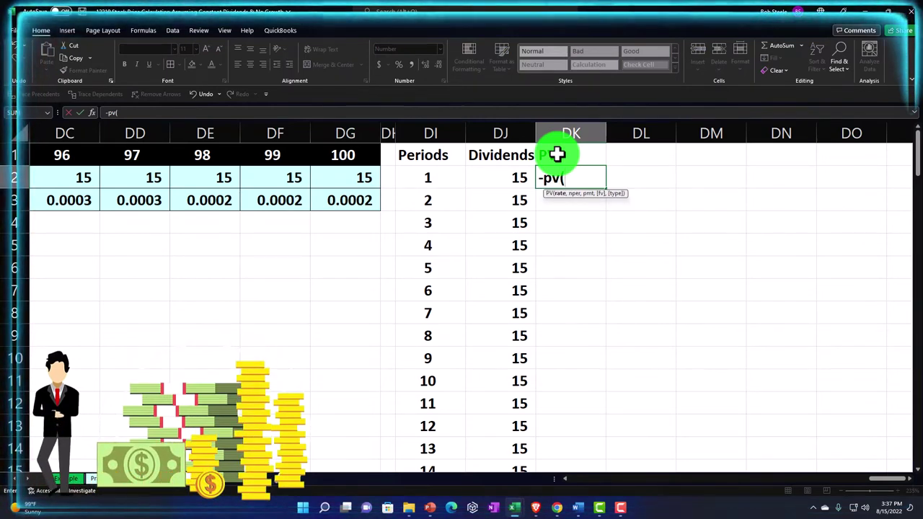
{"action": "key", "text": "Left"}
{"action": "key", "text": "Left"}
{"action": "key", "text": "Left"}
{"action": "key", "text": "Left"}
{"action": "key", "text": "Left"}
{"action": "key", "text": "Left"}
{"action": "key", "text": "Left"}
{"action": "key", "text": "Left"}
{"action": "key", "text": "Left"}
{"action": "key", "text": "Left"}
{"action": "key", "text": "Left"}
{"action": "key", "text": "Left"}
{"action": "key", "text": "Left"}
{"action": "key", "text": "Left"}
{"action": "key", "text": "Left"}
{"action": "key", "text": "Left"}
{"action": "key", "text": "Left"}
{"action": "key", "text": "Left"}
{"action": "key", "text": "Left"}
{"action": "key", "text": "Left"}
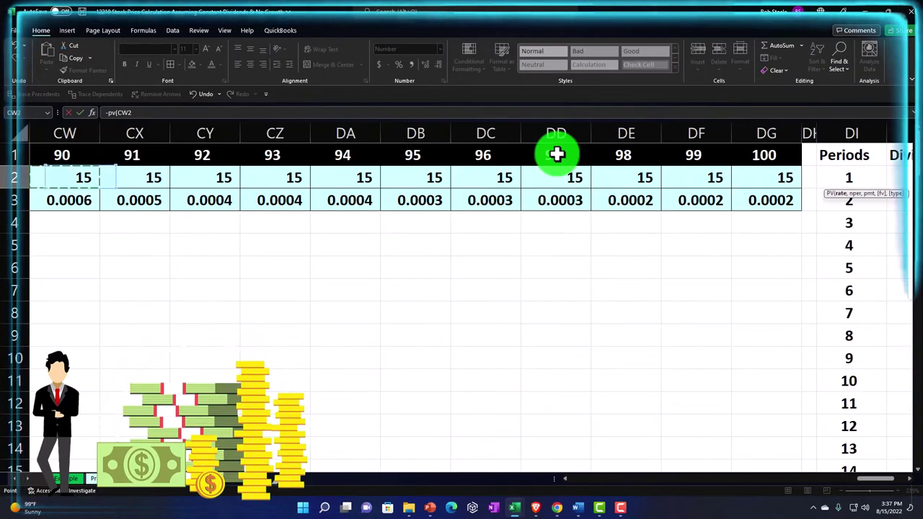
{"action": "key", "text": "Left"}
{"action": "key", "text": "Left"}
{"action": "key", "text": "Left"}
{"action": "key", "text": "Left"}
{"action": "key", "text": "Left"}
{"action": "key", "text": "Left"}
{"action": "key", "text": "Left"}
{"action": "key", "text": "Left"}
{"action": "key", "text": "Left"}
{"action": "key", "text": "Left"}
{"action": "key", "text": "Left"}
{"action": "key", "text": "Left"}
{"action": "key", "text": "Left"}
{"action": "key", "text": "Left"}
{"action": "key", "text": "Left"}
{"action": "key", "text": "Left"}
{"action": "key", "text": "Left"}
{"action": "key", "text": "Left"}
{"action": "key", "text": "Left"}
{"action": "key", "text": "Left"}
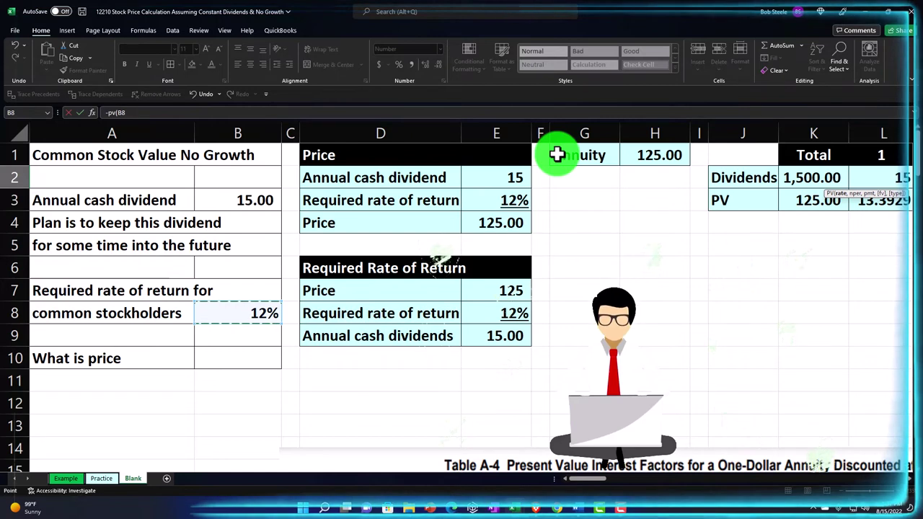
{"action": "key", "text": "F4"}
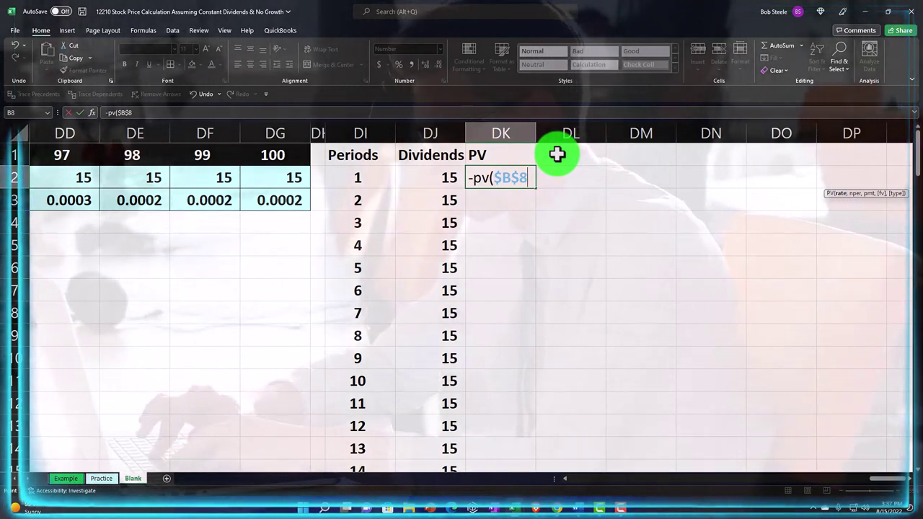
{"action": "type", "text": ","}
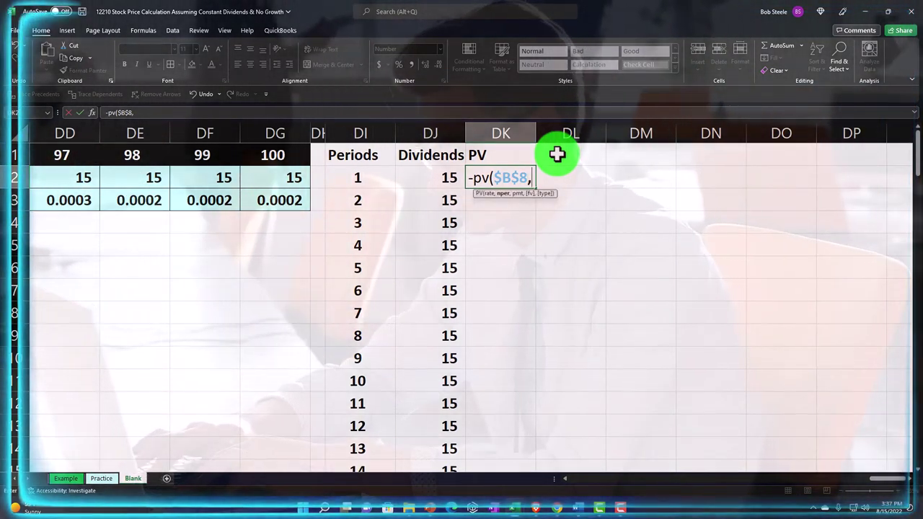
{"action": "key", "text": "Left"}
{"action": "key", "text": "Left"}
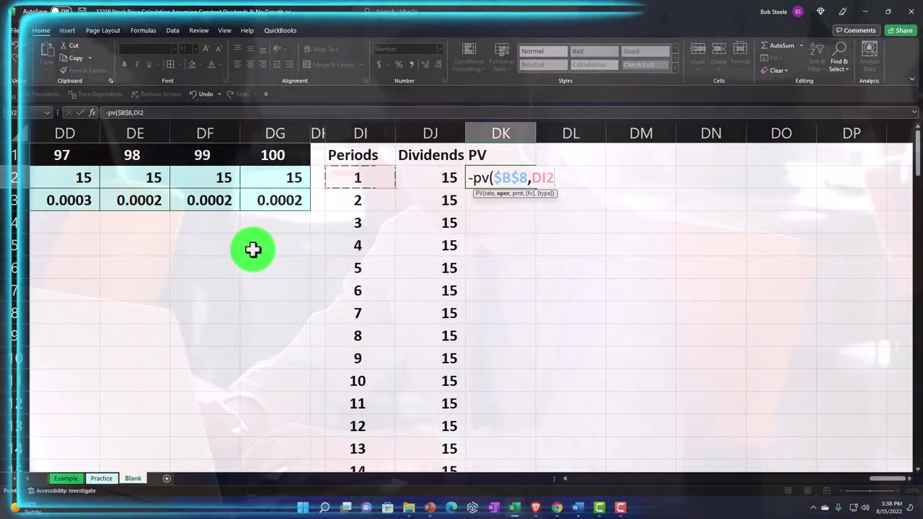
{"action": "type", "text": ",,"}
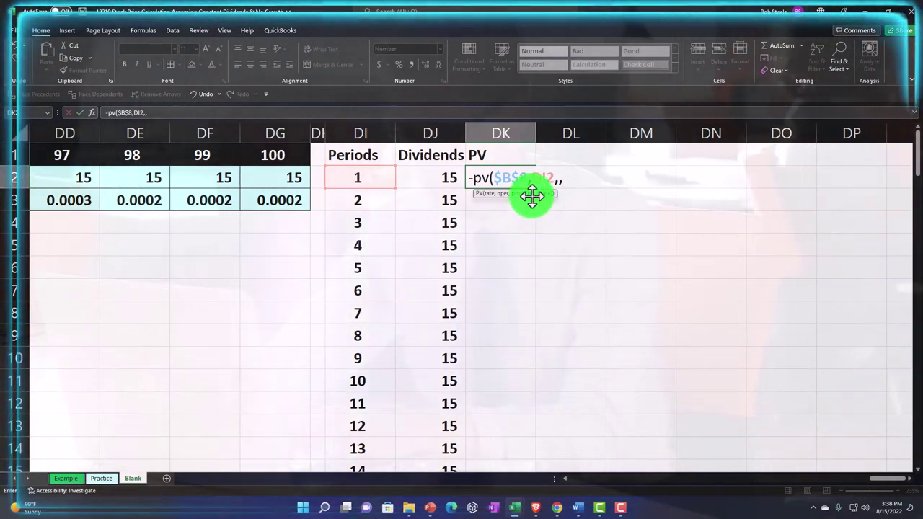
{"action": "left_click", "coordinate": [451, 179]}
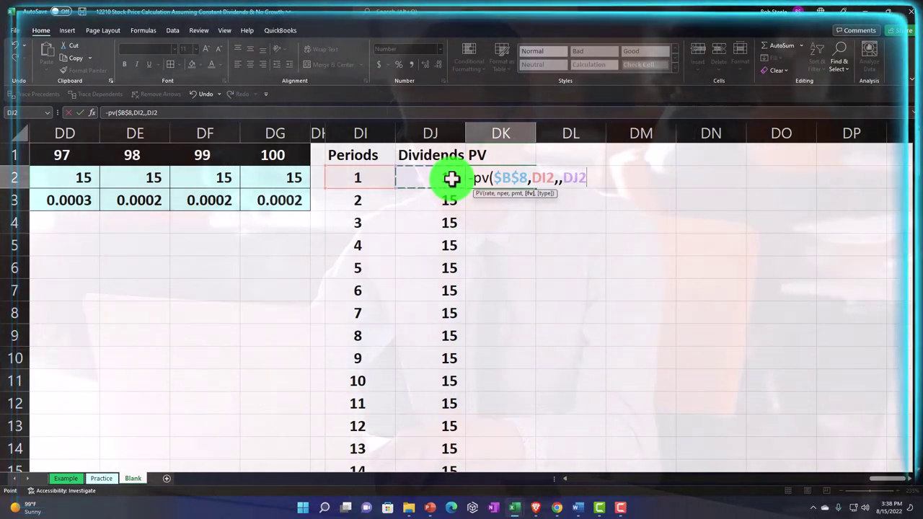
{"action": "key", "text": "Return"}
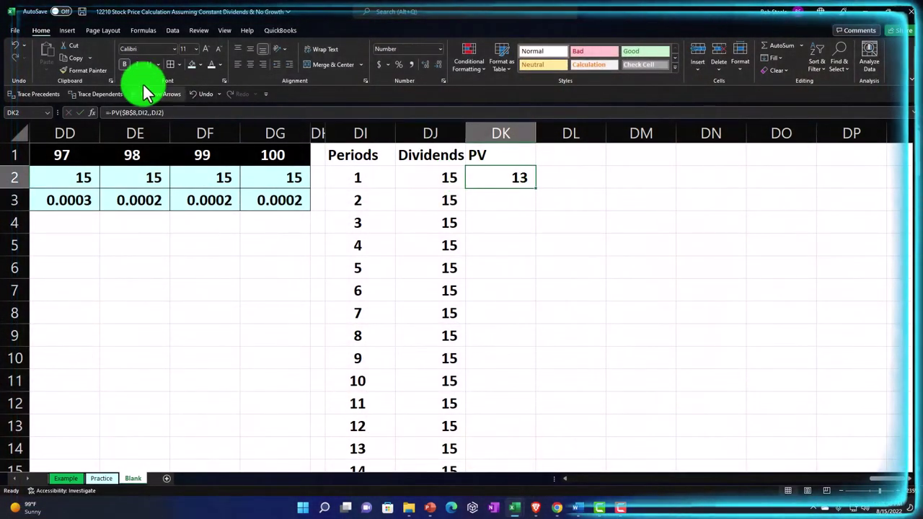
Show the present value in DK2 with four decimals and copy its formula down for all 100 periods.
{"action": "left_click", "coordinate": [421, 64]}
{"action": "left_click", "coordinate": [422, 65]}
{"action": "left_click", "coordinate": [421, 64]}
{"action": "left_click", "coordinate": [421, 64]}
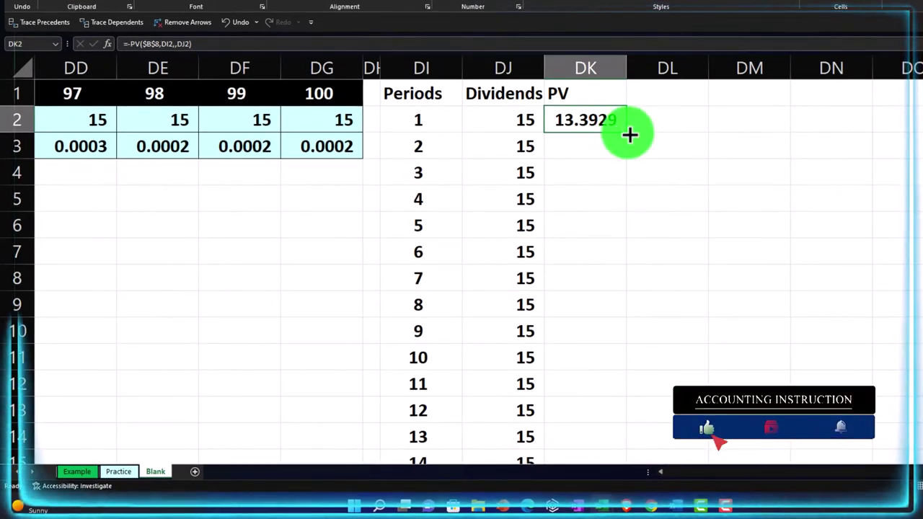
{"action": "double_click", "coordinate": [627, 133]}
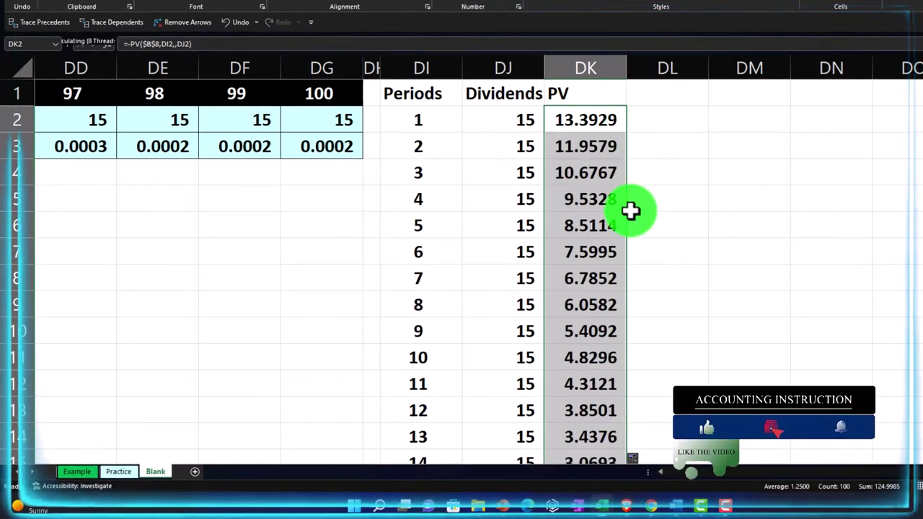
{"action": "left_click", "coordinate": [607, 198]}
{"action": "key", "text": "Left"}
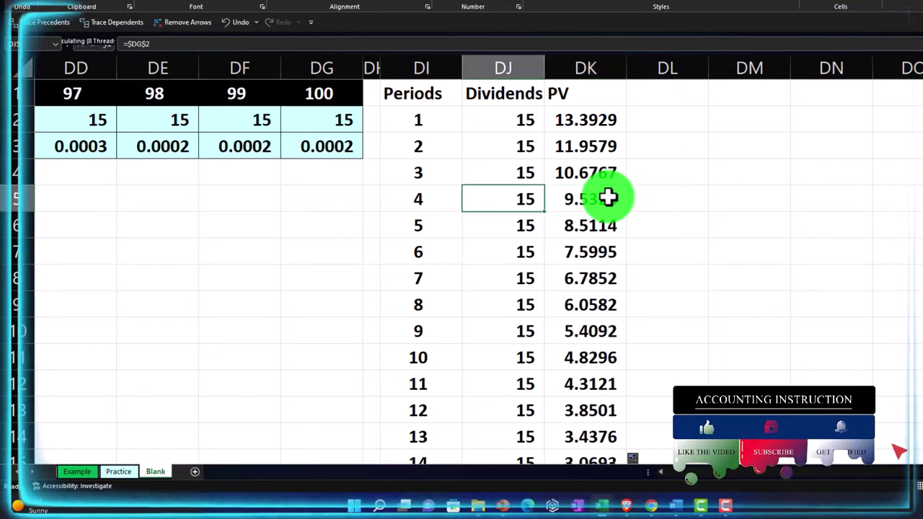
Enter the label Total in DI102 and the formula =SUM(DJ2:DJ101) in DJ102 below the dividends.
{"action": "scroll", "coordinate": [620, 230], "scroll_direction": "down", "scroll_amount": 9}
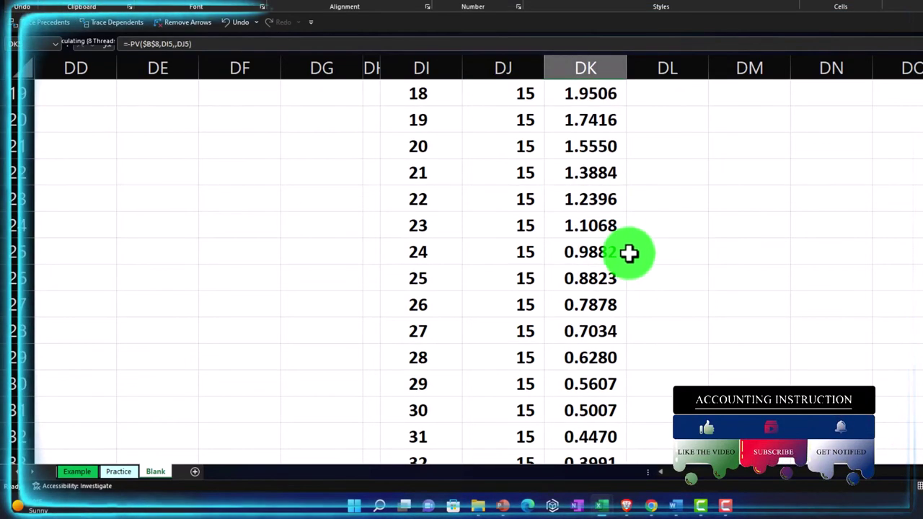
{"action": "left_click", "coordinate": [612, 295]}
{"action": "scroll", "coordinate": [611, 294], "scroll_direction": "down", "scroll_amount": 3}
{"action": "scroll", "coordinate": [610, 294], "scroll_direction": "down", "scroll_amount": 20}
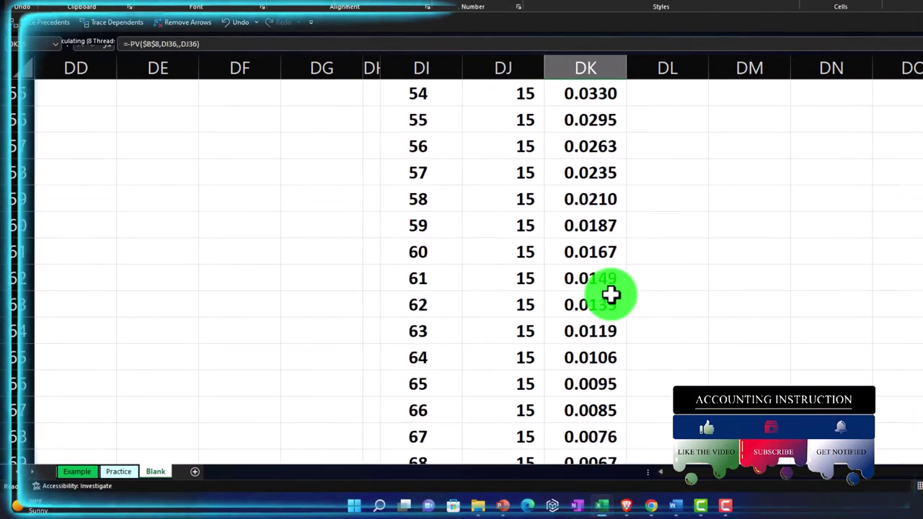
{"action": "scroll", "coordinate": [610, 295], "scroll_direction": "up", "scroll_amount": 2}
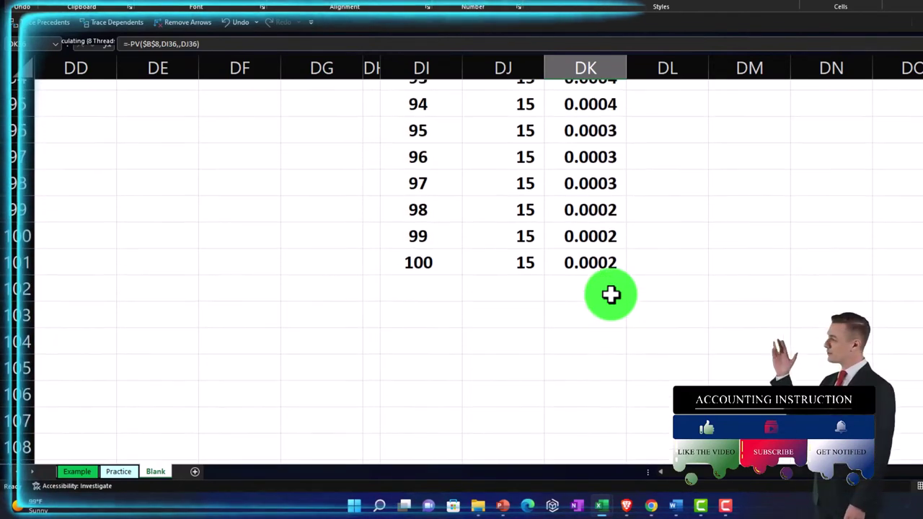
{"action": "left_click", "coordinate": [457, 304]}
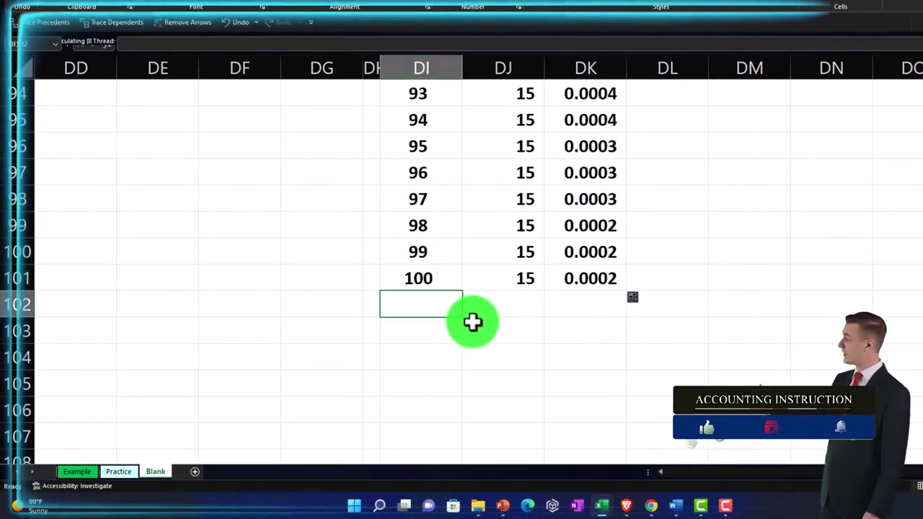
{"action": "type", "text": "Total"}
{"action": "key", "text": "Tab"}
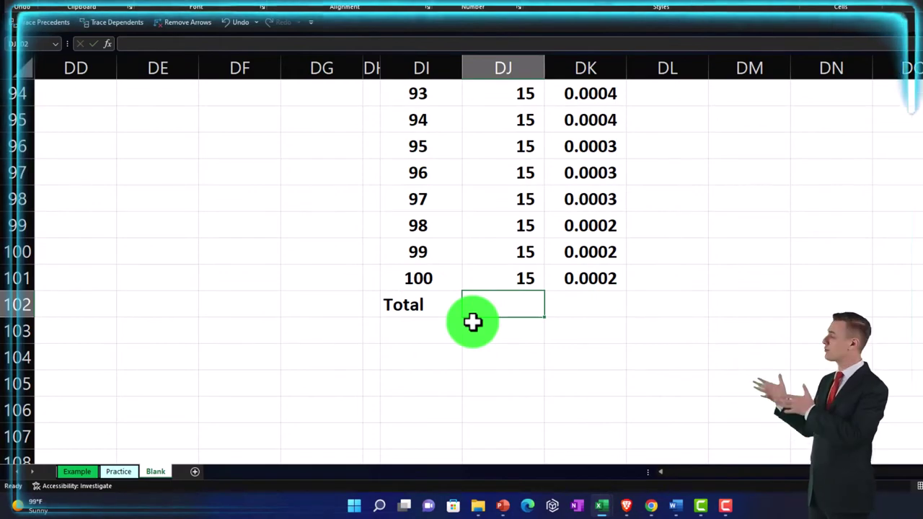
{"action": "type", "text": "=sum("}
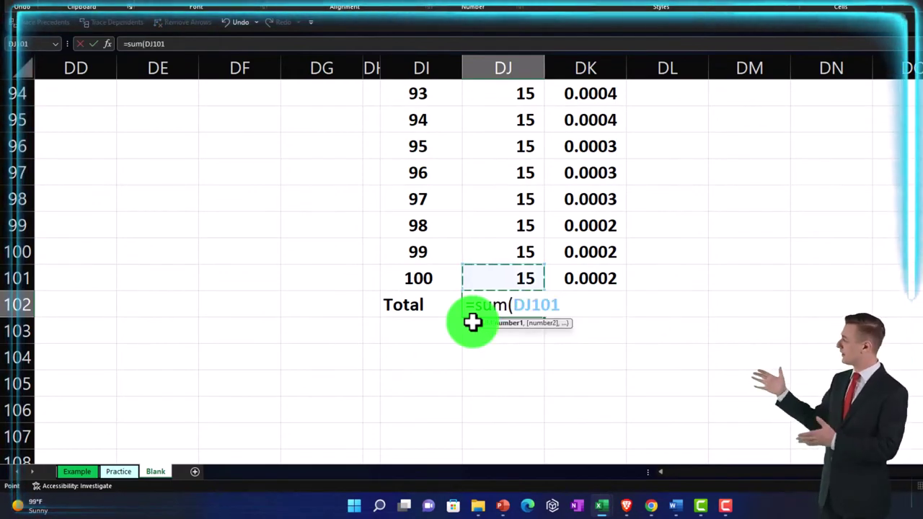
{"action": "key", "text": "ctrl+shift+Up"}
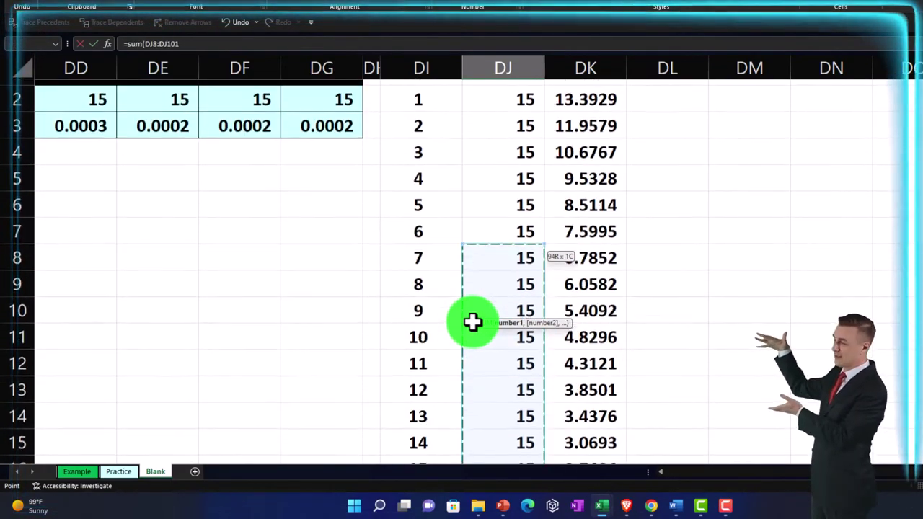
{"action": "key", "text": "Return"}
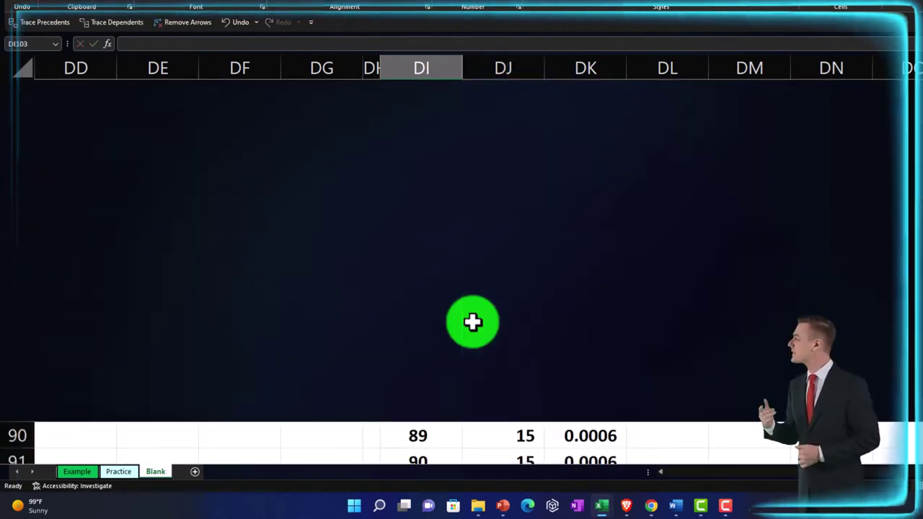
Copy the total formula across to DK102 with two decimals and underline the period 100 values in DJ101:DK101.
{"action": "left_click", "coordinate": [522, 410]}
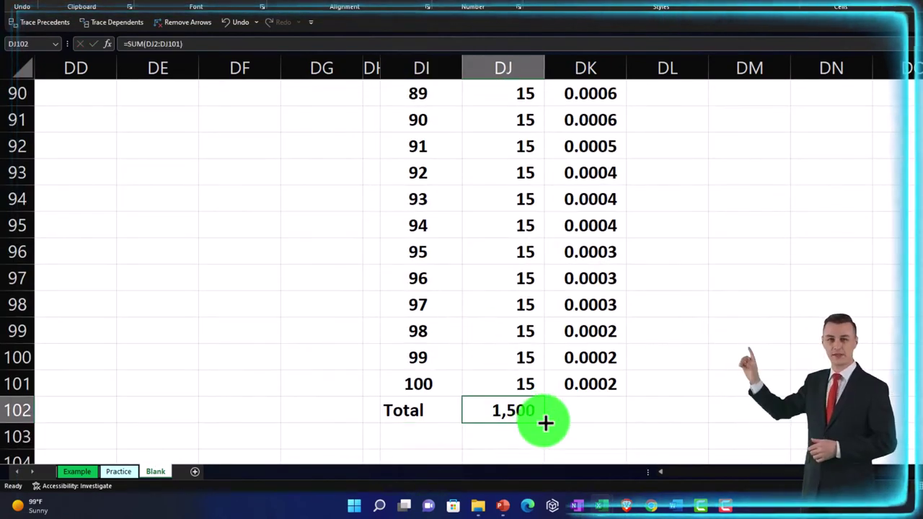
{"action": "left_click_drag", "start_coordinate": [545, 422], "coordinate": [583, 425]}
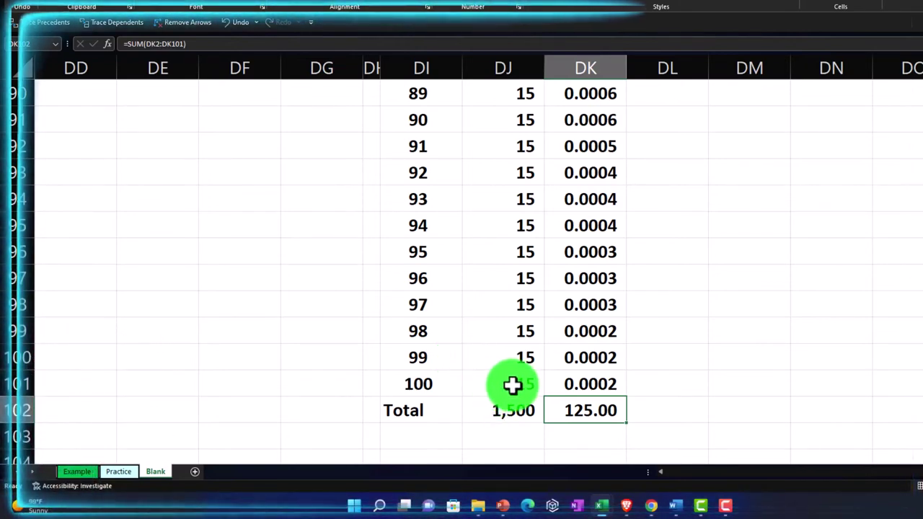
{"action": "left_click_drag", "start_coordinate": [512, 386], "coordinate": [577, 384]}
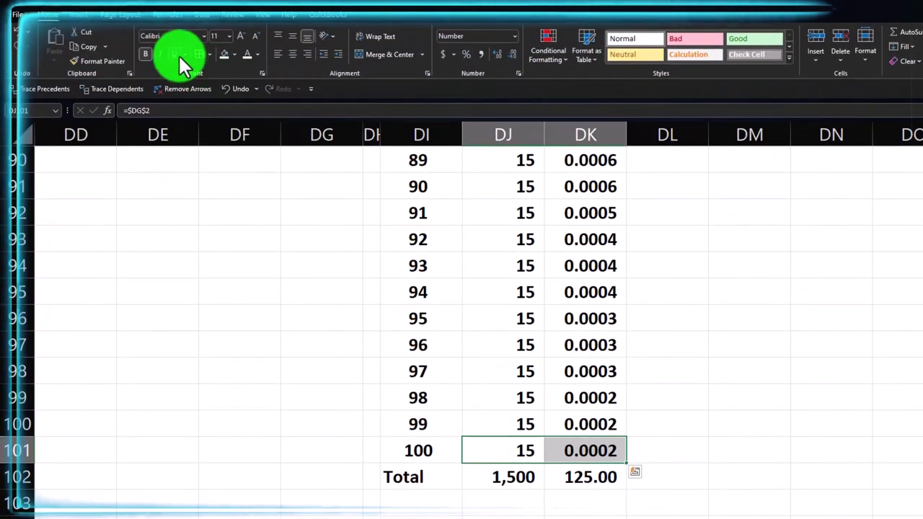
{"action": "left_click", "coordinate": [178, 54]}
Apply cell borders and a light blue fill to the vertical table body and total row, DI2:DK102.
{"action": "left_click_drag", "start_coordinate": [423, 478], "coordinate": [621, 130]}
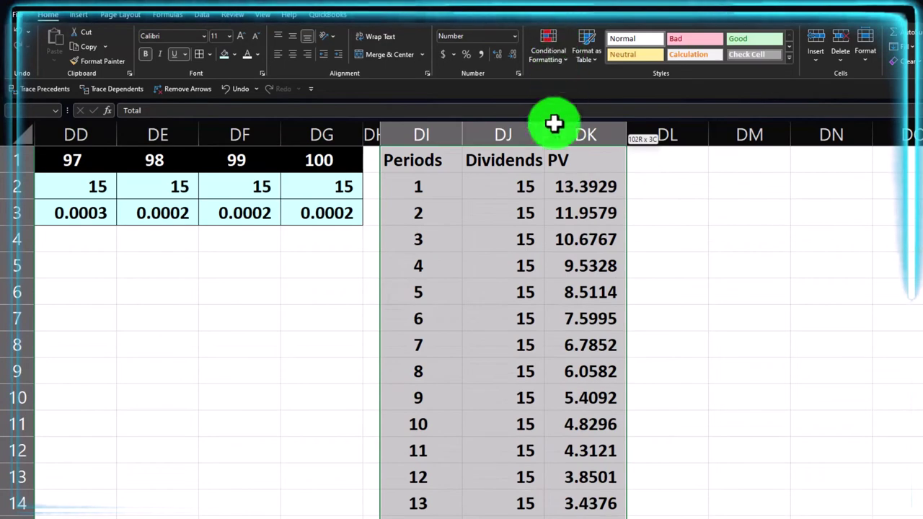
{"action": "left_click_drag", "start_coordinate": [554, 124], "coordinate": [552, 183]}
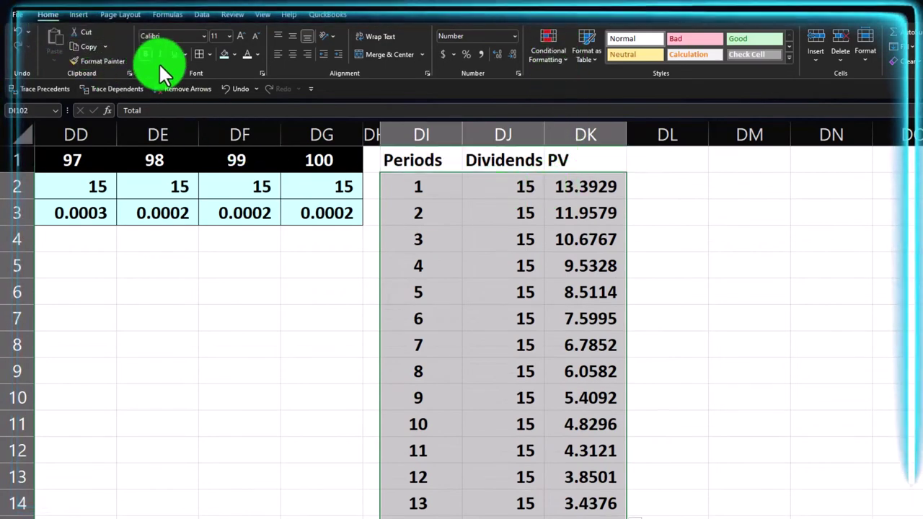
{"action": "left_click", "coordinate": [198, 56]}
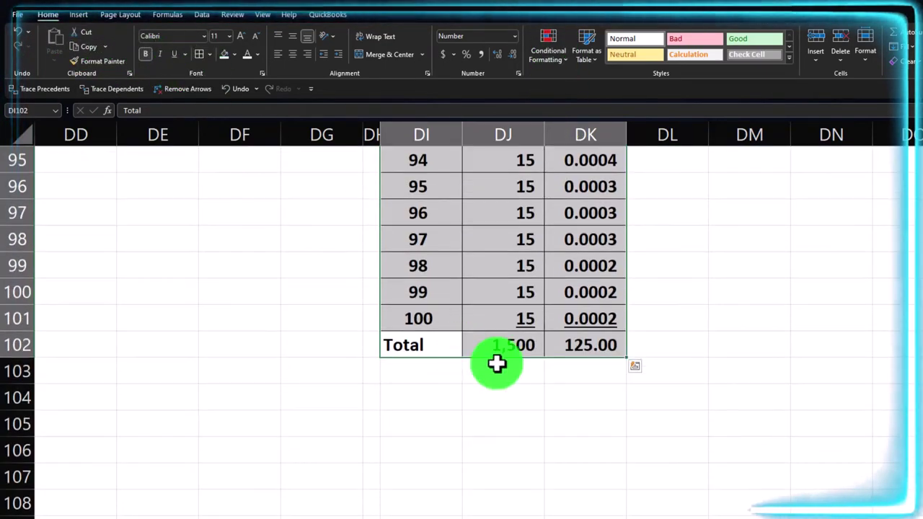
{"action": "left_click", "coordinate": [223, 54]}
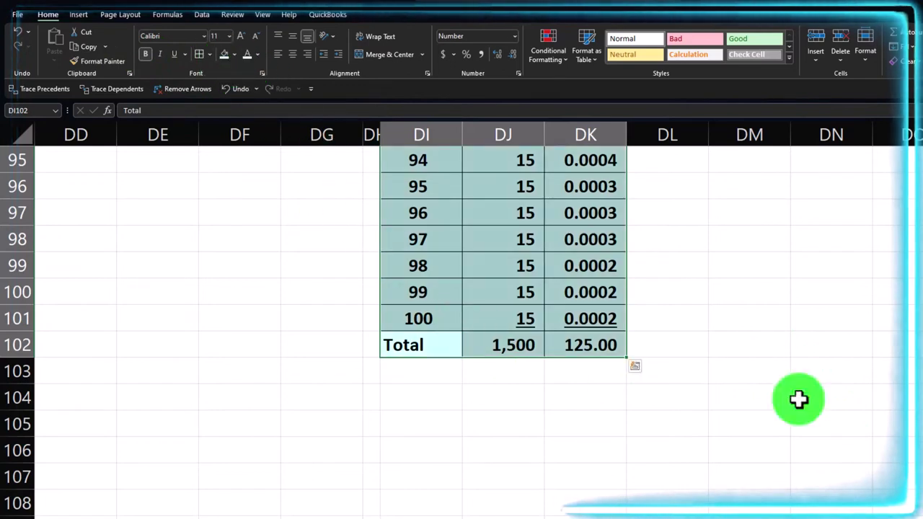
Format the headers in DI1:DK1 as centred white text on a black fill.
{"action": "scroll", "coordinate": [462, 325], "scroll_direction": "up", "scroll_amount": 20}
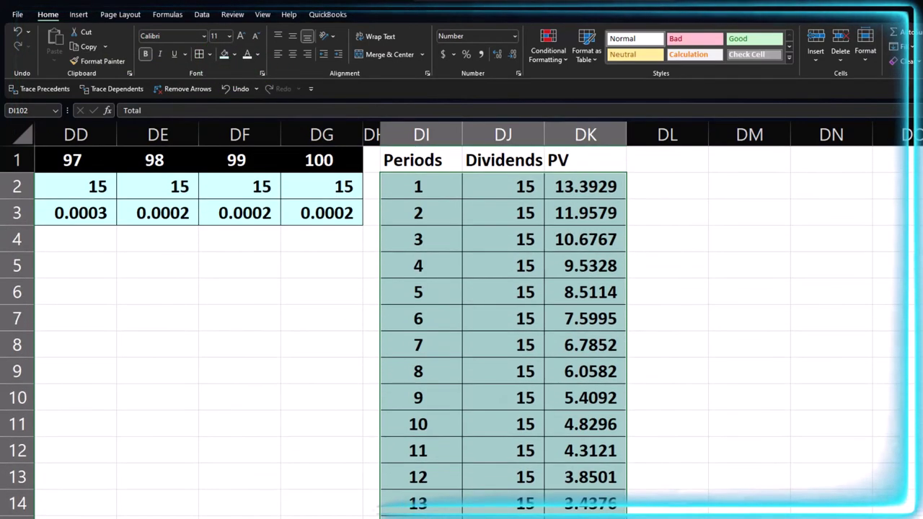
{"action": "left_click_drag", "start_coordinate": [439, 160], "coordinate": [559, 160]}
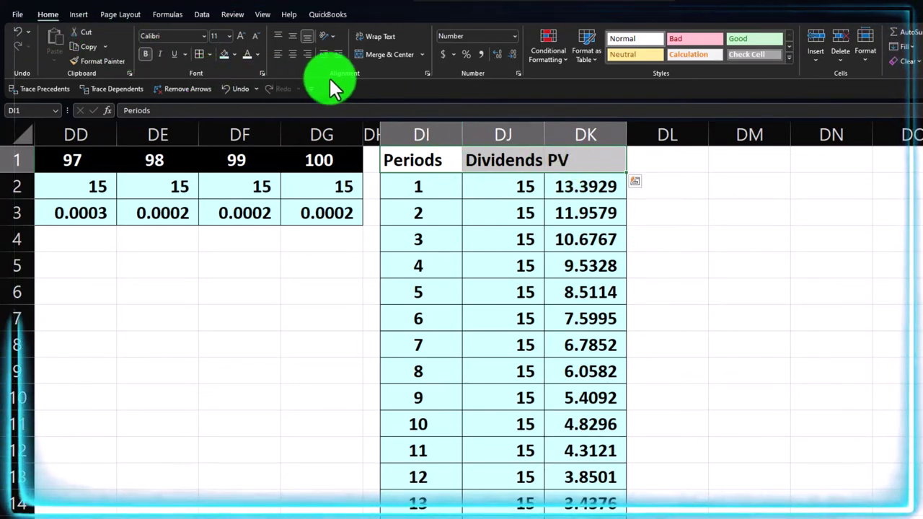
{"action": "left_click", "coordinate": [295, 54]}
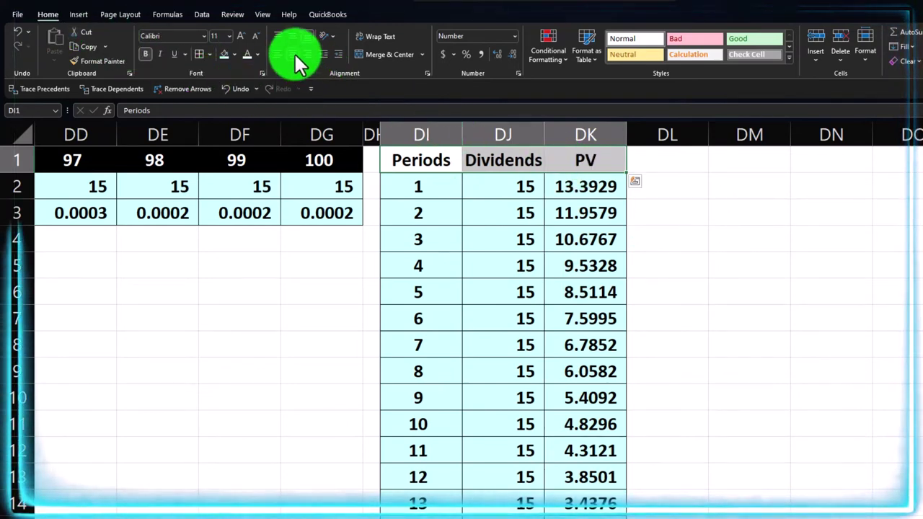
{"action": "left_click", "coordinate": [235, 55]}
{"action": "left_click", "coordinate": [237, 84]}
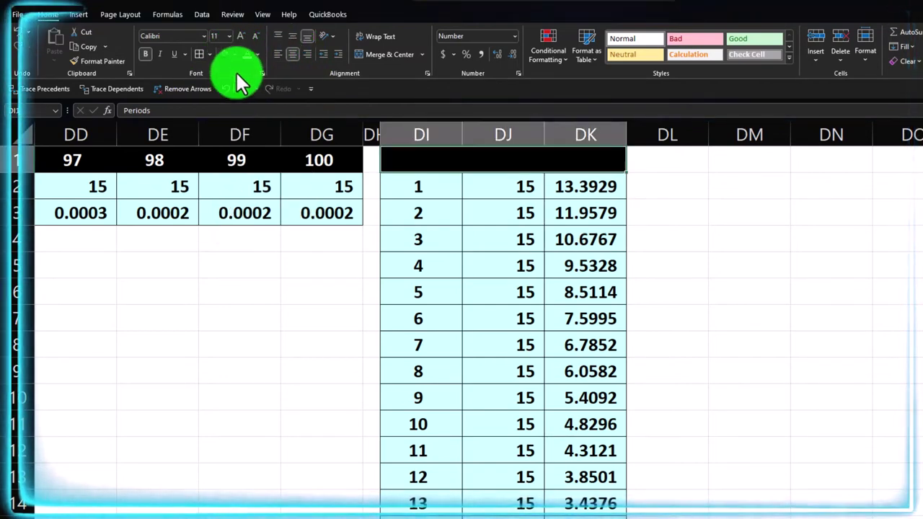
{"action": "left_click", "coordinate": [557, 247]}
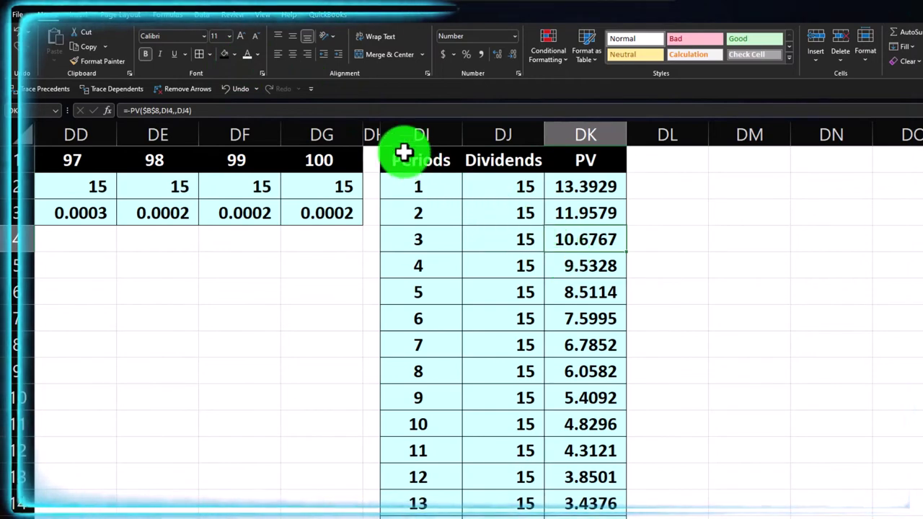
Copy columns DH:DK, including the thin spacer column, and paste them starting at DL1 as a second vertical table.
{"action": "left_click_drag", "start_coordinate": [372, 129], "coordinate": [556, 135]}
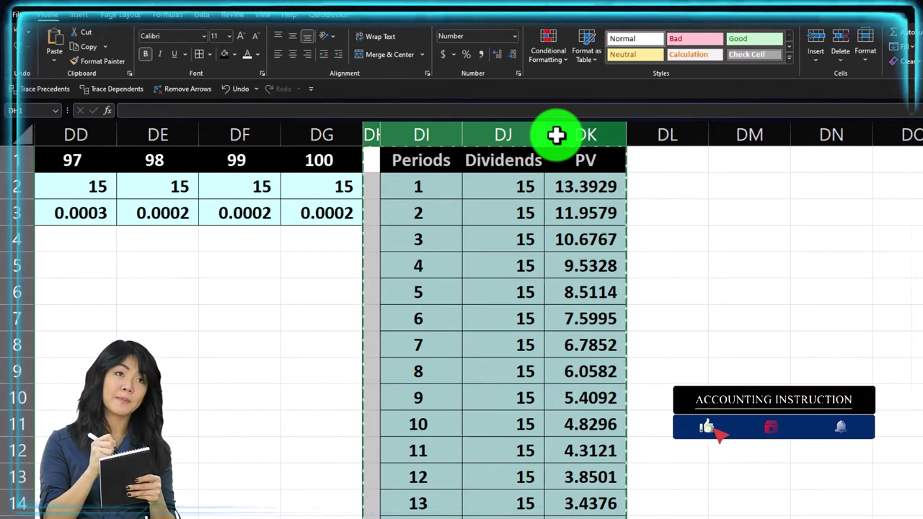
{"action": "left_click", "coordinate": [688, 154]}
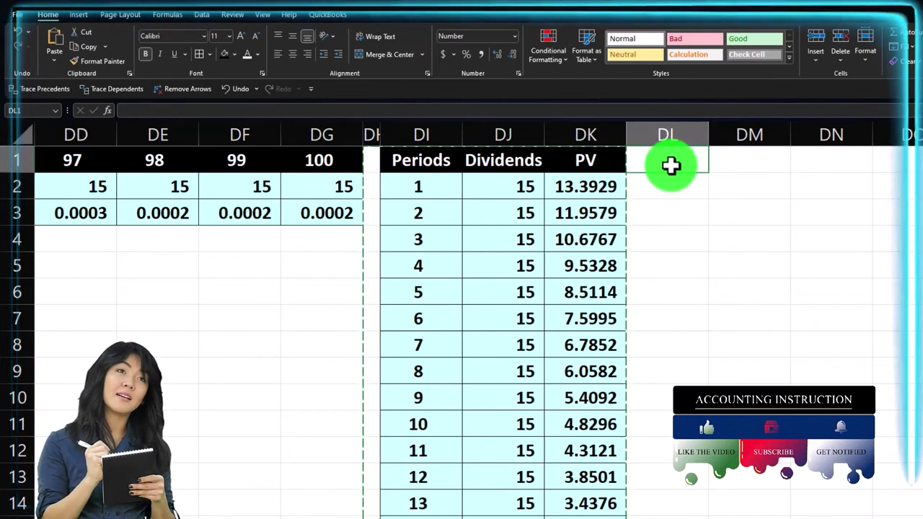
{"action": "key", "text": "ctrl+v"}
{"action": "left_click_drag", "start_coordinate": [689, 194], "coordinate": [798, 190]}
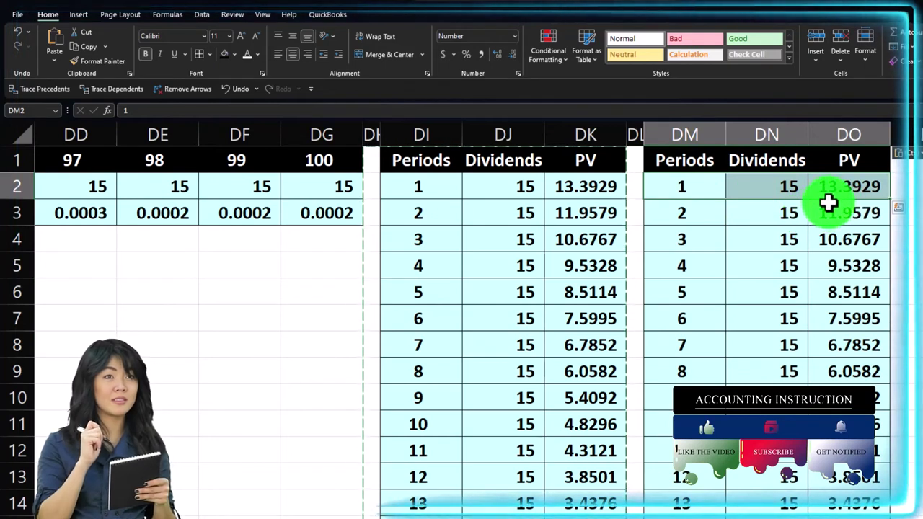
{"action": "left_click", "coordinate": [791, 213]}
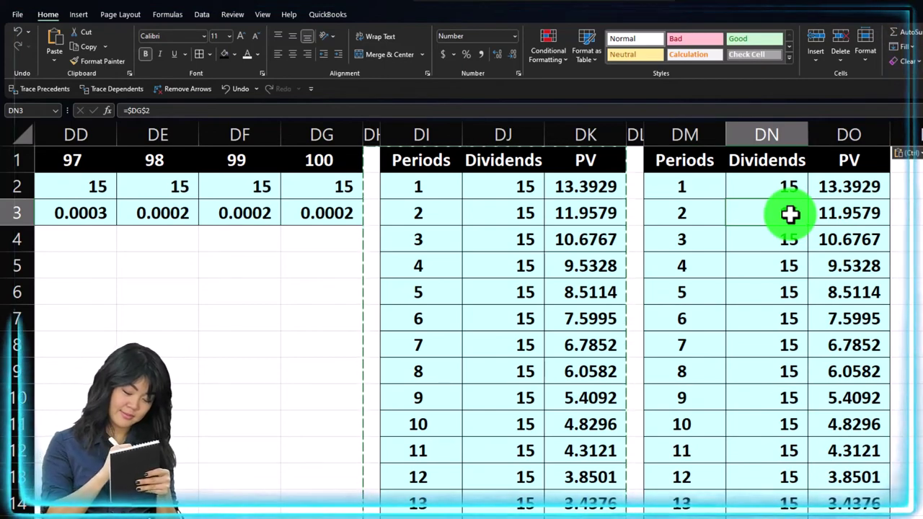
{"action": "scroll", "coordinate": [383, 397], "scroll_direction": "left", "scroll_amount": 20}
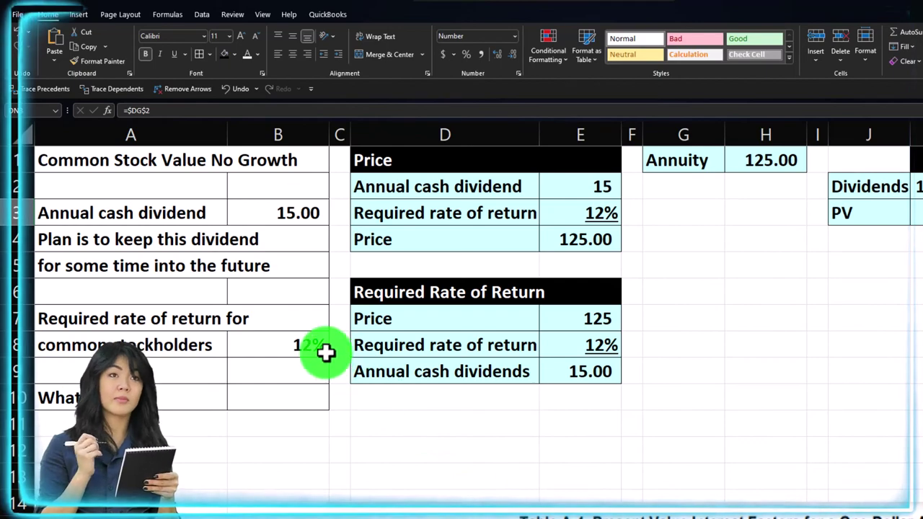
{"action": "scroll", "coordinate": [677, 517], "scroll_direction": "right", "scroll_amount": 20}
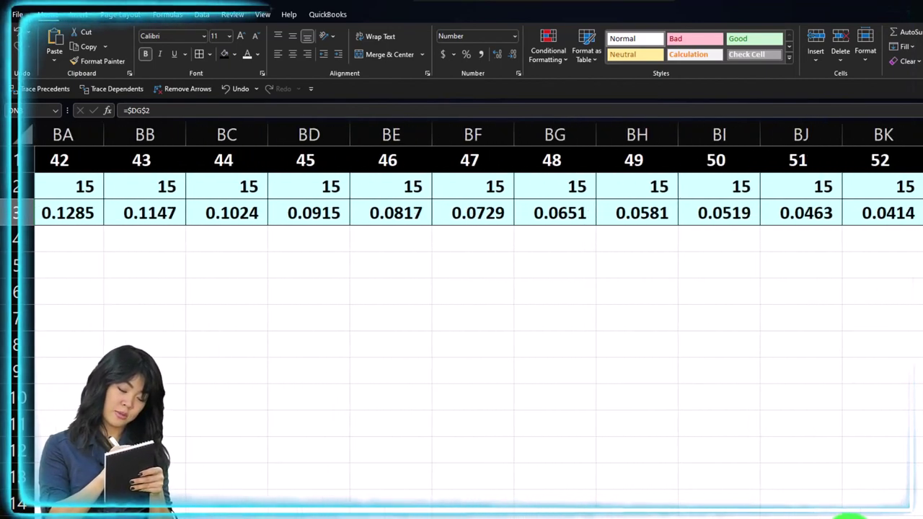
{"action": "scroll", "coordinate": [461, 317], "scroll_direction": "right", "scroll_amount": 10}
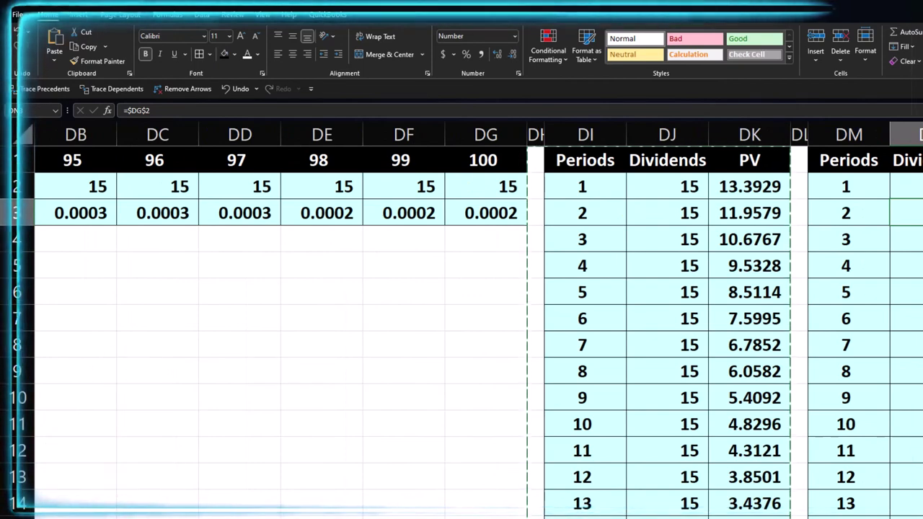
Insert blank cells at DM2:DO2 in the second vertical table, shifting the existing cells down.
{"action": "left_click", "coordinate": [907, 239]}
{"action": "key", "text": "Right"}
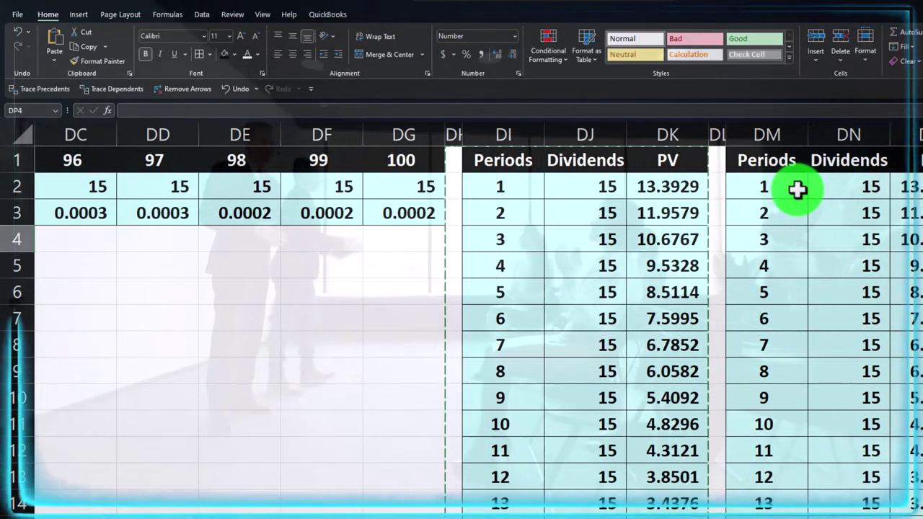
{"action": "left_click", "coordinate": [797, 189]}
{"action": "left_click_drag", "start_coordinate": [797, 189], "coordinate": [911, 190]}
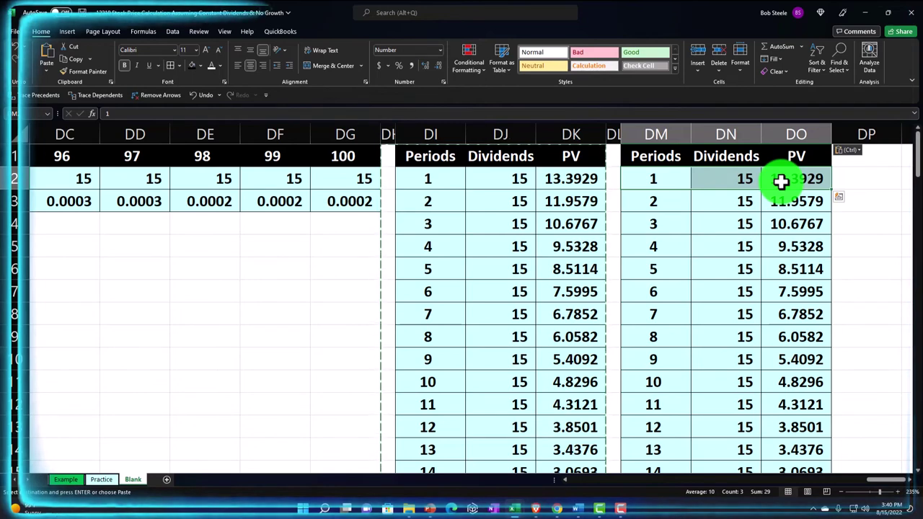
{"action": "left_click_drag", "start_coordinate": [657, 180], "coordinate": [790, 183]}
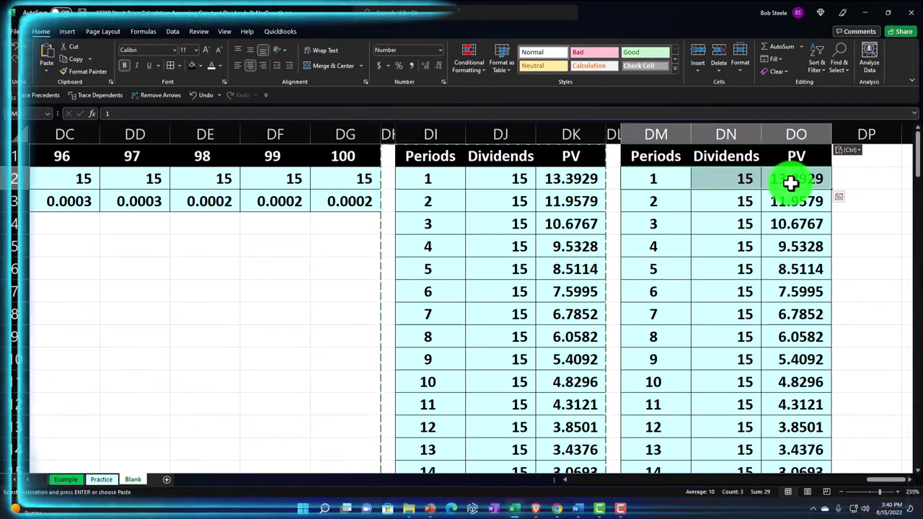
{"action": "right_click", "coordinate": [790, 182]}
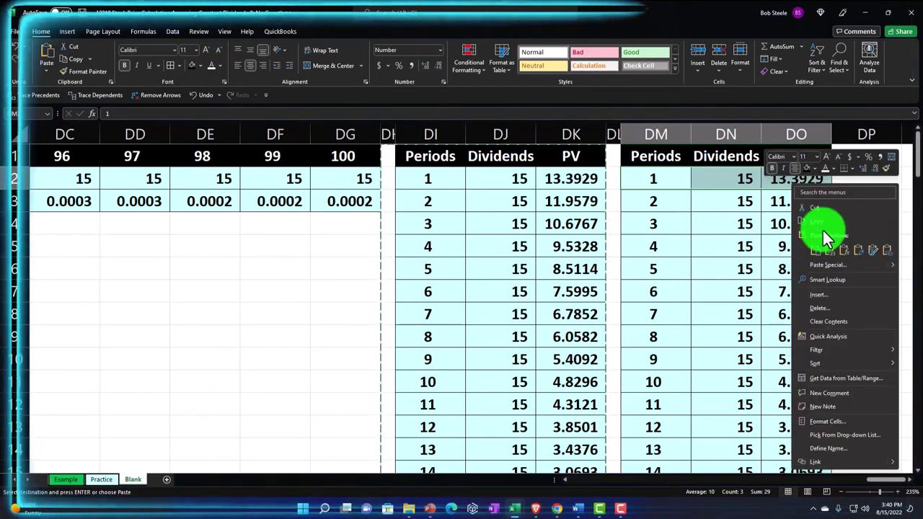
{"action": "left_click", "coordinate": [822, 292]}
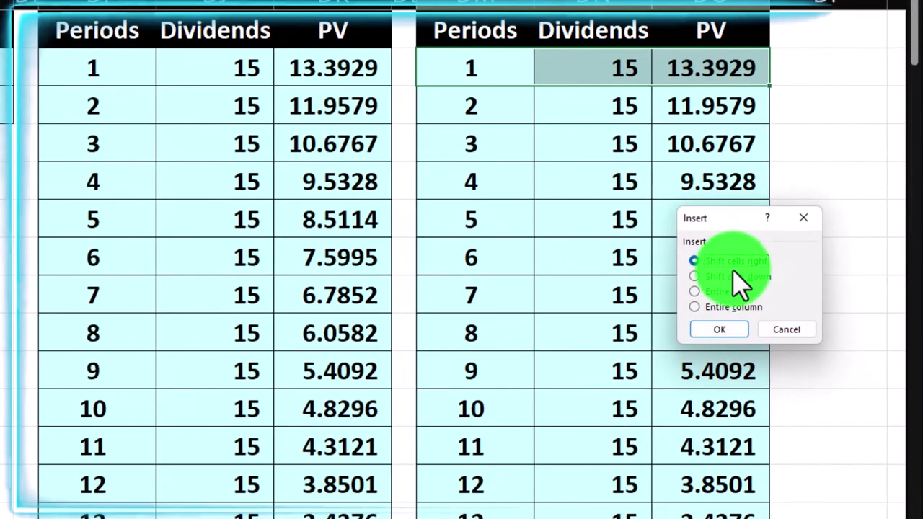
{"action": "left_click", "coordinate": [727, 278]}
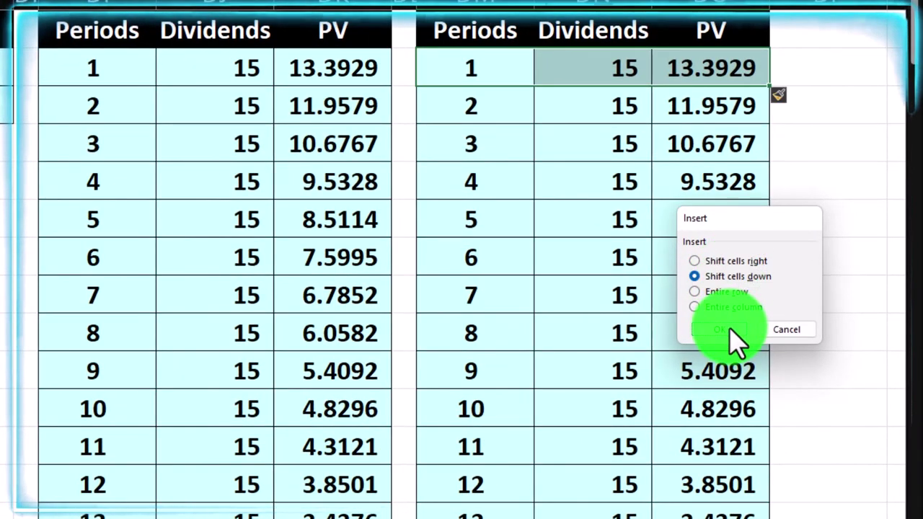
{"action": "left_click", "coordinate": [720, 329]}
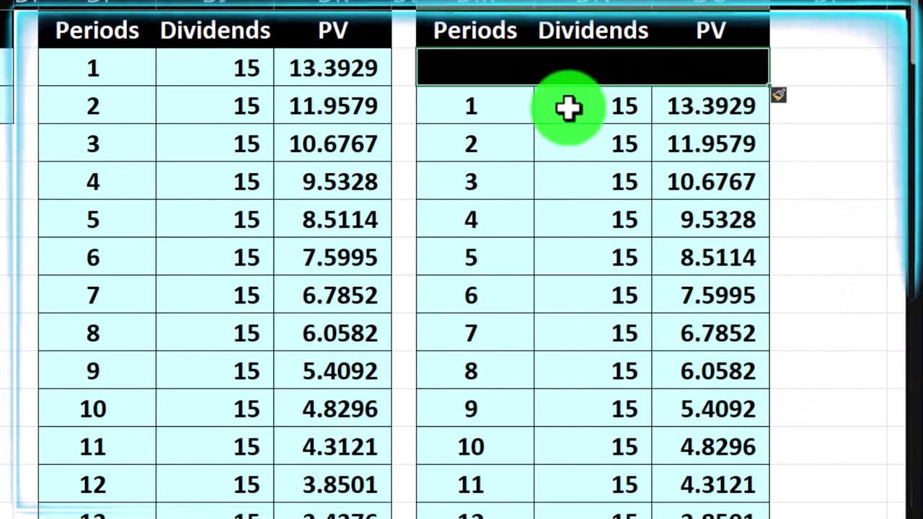
Copy the formatting of the period 1 row, DM3:DO3, onto the newly inserted row DM2:DO2.
{"action": "left_click_drag", "start_coordinate": [504, 108], "coordinate": [701, 109]}
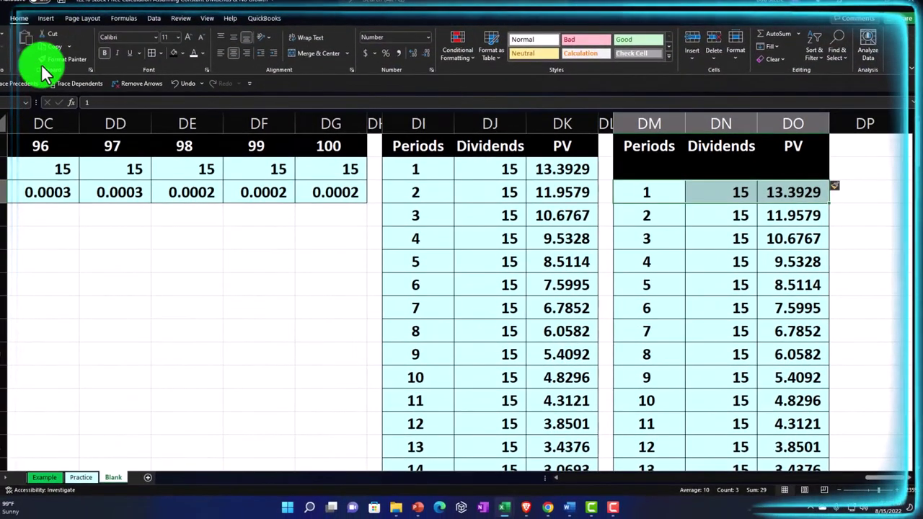
{"action": "left_click", "coordinate": [47, 61]}
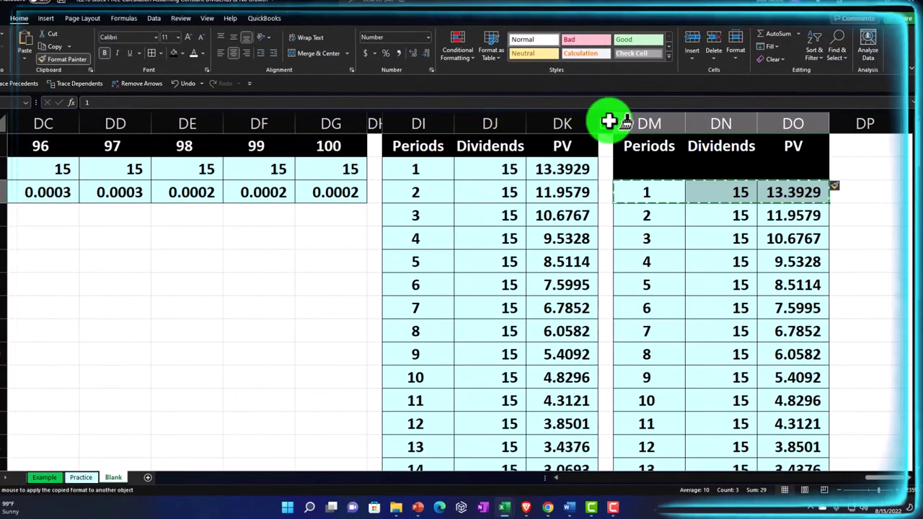
{"action": "left_click", "coordinate": [642, 165]}
Enter period 0 in DM2 and, in DN2, a formula for the negative of the calculated price in E4.
{"action": "left_click", "coordinate": [657, 169]}
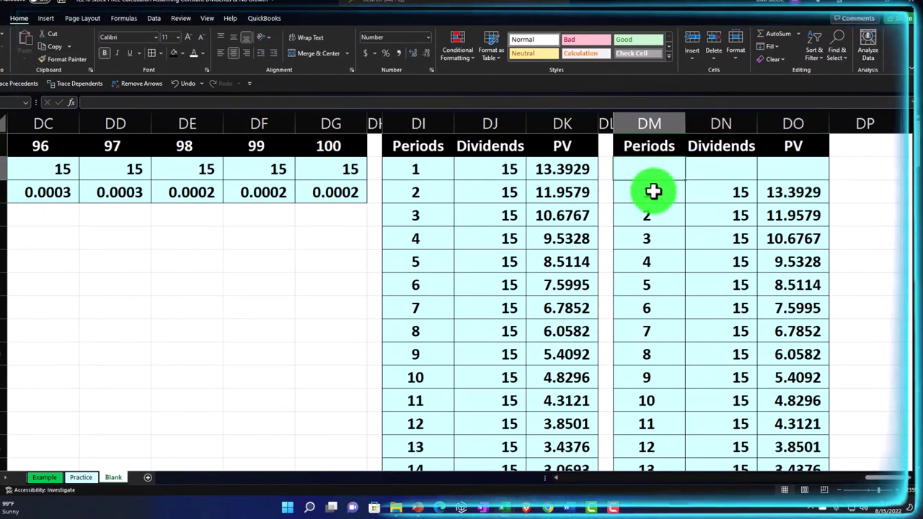
{"action": "type", "text": "0"}
{"action": "key", "text": "Tab"}
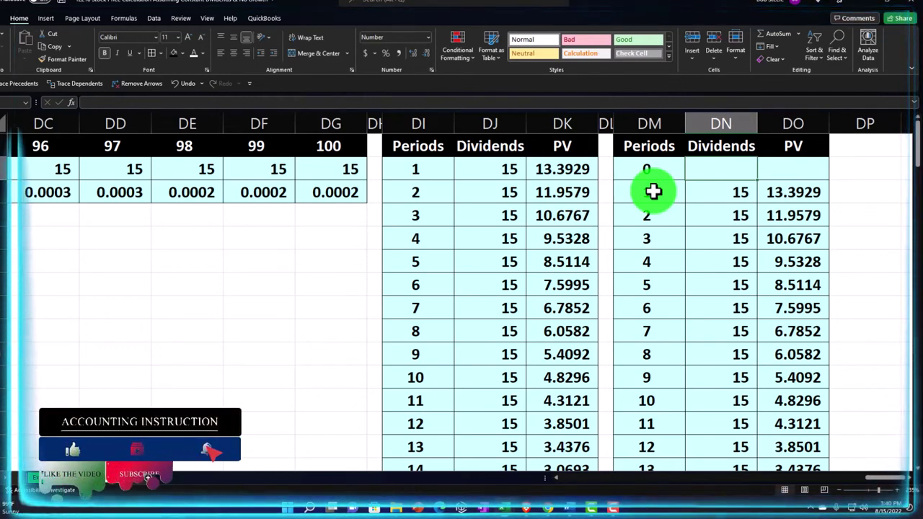
{"action": "type", "text": "-"}
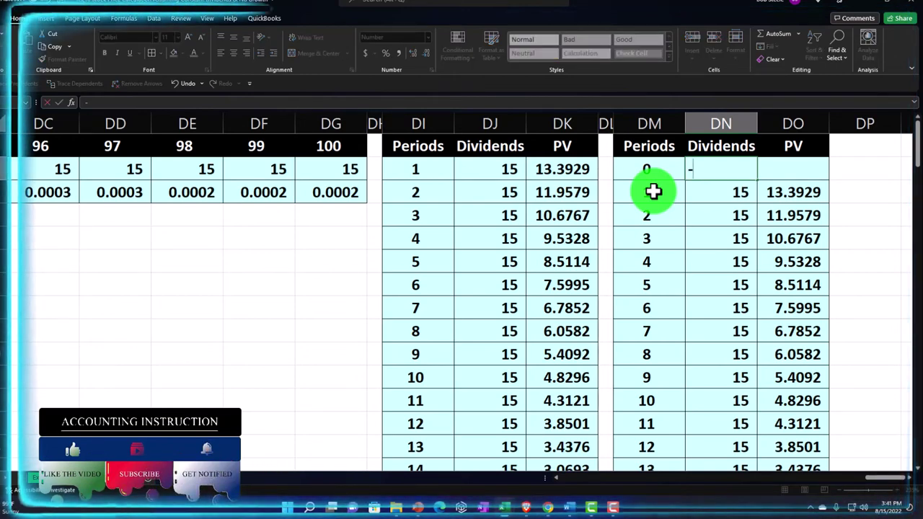
{"action": "key", "text": "Left"}
{"action": "key", "text": "Left"}
{"action": "key", "text": "Left"}
{"action": "key", "text": "Left"}
{"action": "key", "text": "Left"}
{"action": "key", "text": "Left"}
{"action": "key", "text": "Left"}
{"action": "key", "text": "Left"}
{"action": "key", "text": "Left"}
{"action": "key", "text": "Left"}
{"action": "key", "text": "Left"}
{"action": "key", "text": "Left"}
{"action": "key", "text": "Left"}
{"action": "key", "text": "Left"}
{"action": "key", "text": "Left"}
{"action": "key", "text": "Left"}
{"action": "key", "text": "Left"}
{"action": "key", "text": "Left"}
{"action": "key", "text": "Left"}
{"action": "key", "text": "Left"}
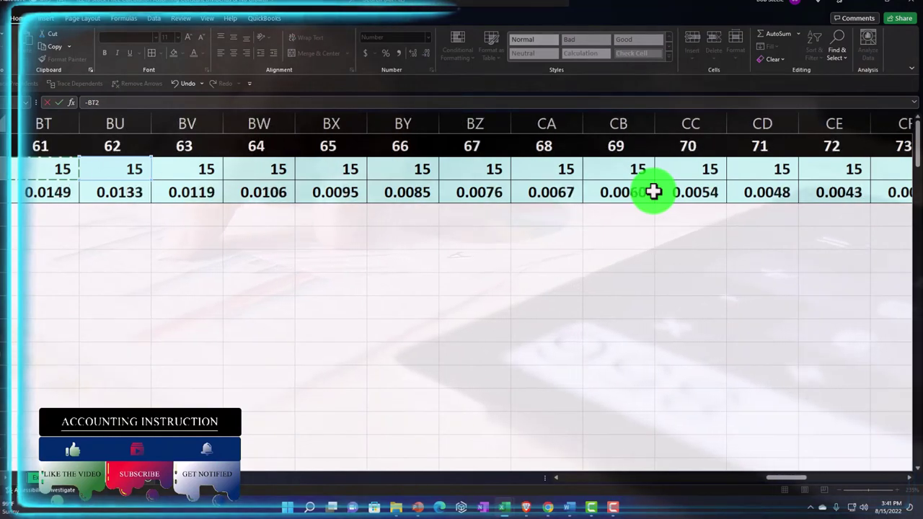
{"action": "key", "text": "Left"}
{"action": "key", "text": "Left"}
{"action": "key", "text": "Left"}
{"action": "key", "text": "Left"}
{"action": "key", "text": "Left"}
{"action": "key", "text": "Left"}
{"action": "key", "text": "Left"}
{"action": "key", "text": "Left"}
{"action": "key", "text": "Left"}
{"action": "key", "text": "Left"}
{"action": "key", "text": "Left"}
{"action": "key", "text": "Left"}
{"action": "key", "text": "Left"}
{"action": "key", "text": "Left"}
{"action": "key", "text": "Left"}
{"action": "key", "text": "Left"}
{"action": "key", "text": "Left"}
{"action": "key", "text": "Left"}
{"action": "key", "text": "Left"}
{"action": "key", "text": "Left"}
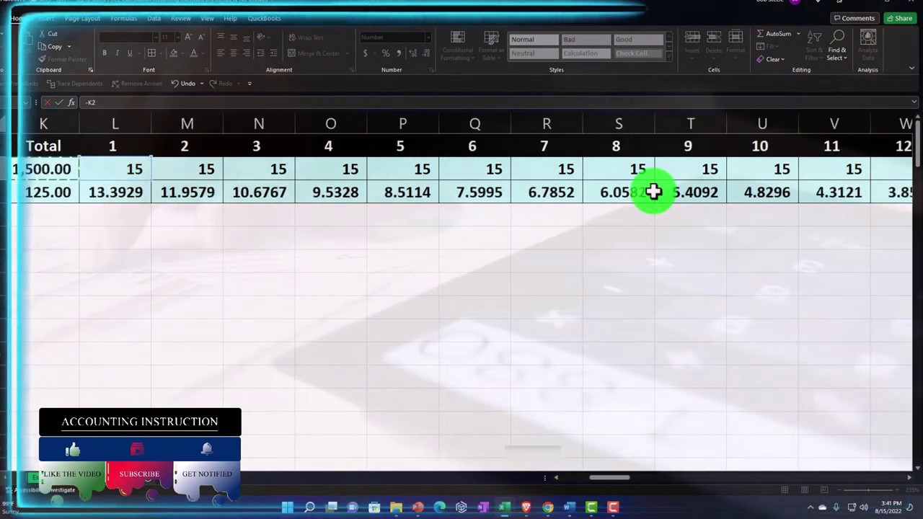
{"action": "key", "text": "Right"}
{"action": "key", "text": "Right"}
{"action": "key", "text": "Right"}
{"action": "key", "text": "Right"}
{"action": "key", "text": "Down"}
{"action": "key", "text": "Down"}
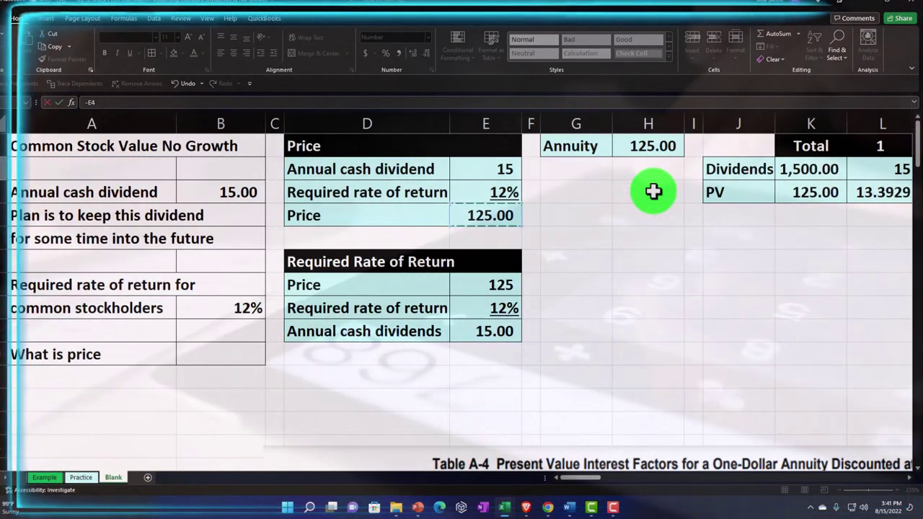
{"action": "key", "text": "Return"}
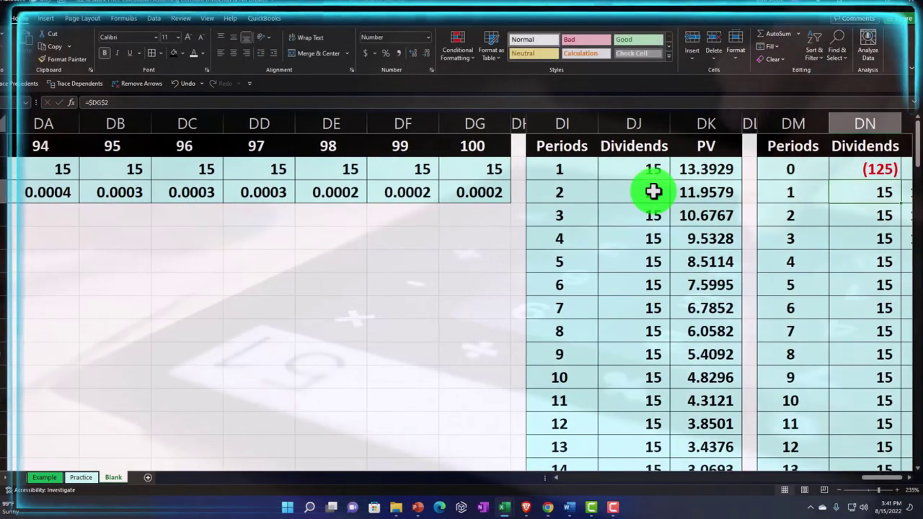
Add a note reading "Payment price" to the period 0 dividend cell DN2.
{"action": "left_click", "coordinate": [653, 191]}
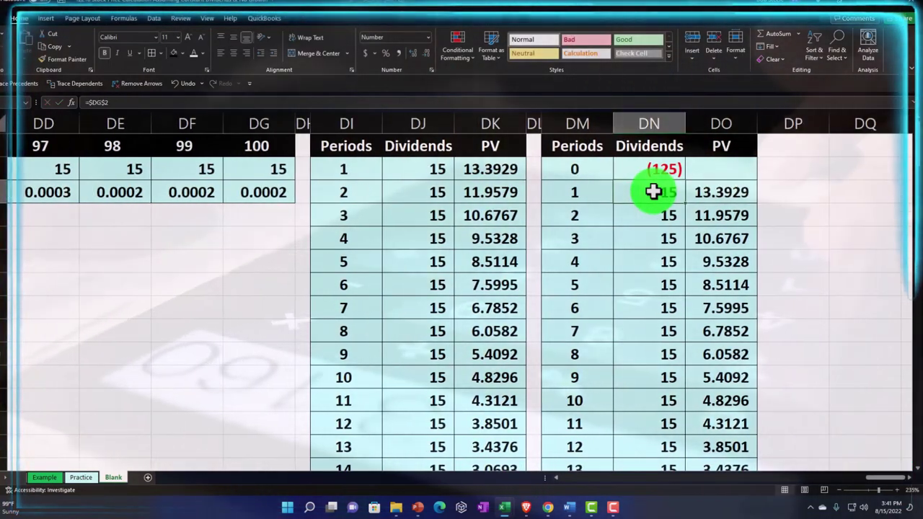
{"action": "right_click", "coordinate": [650, 173]}
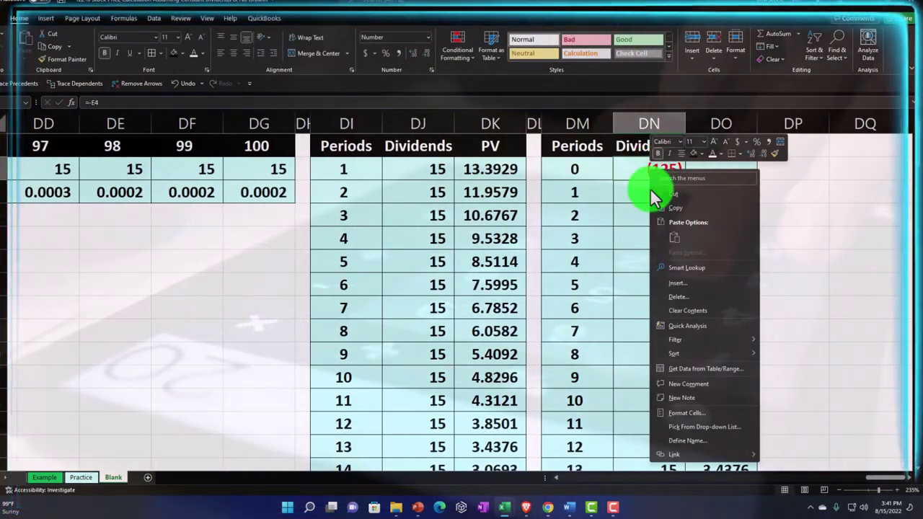
{"action": "mouse_move", "coordinate": [681, 337]}
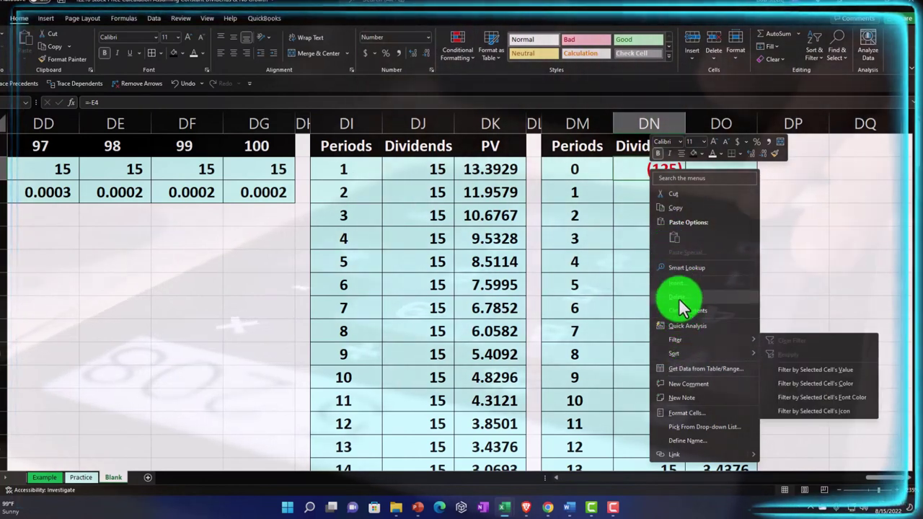
{"action": "left_click", "coordinate": [688, 398]}
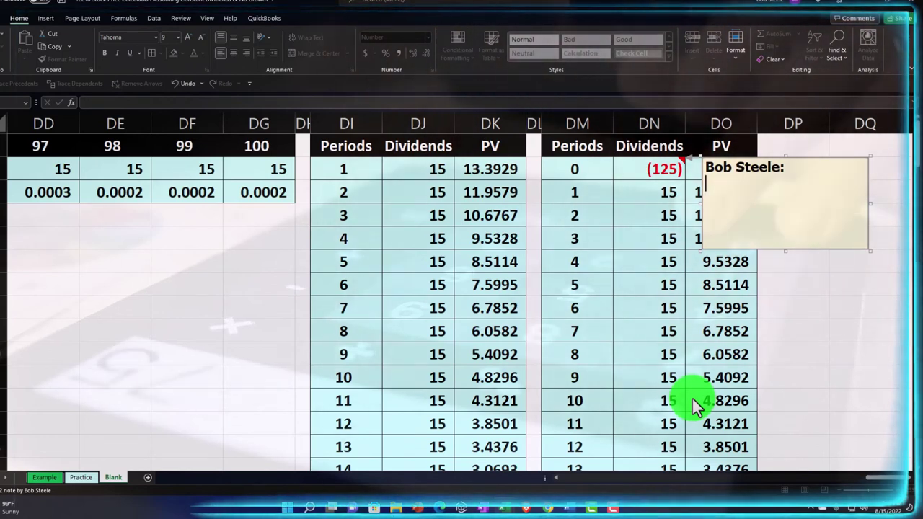
{"action": "type", "text": "Payment "}
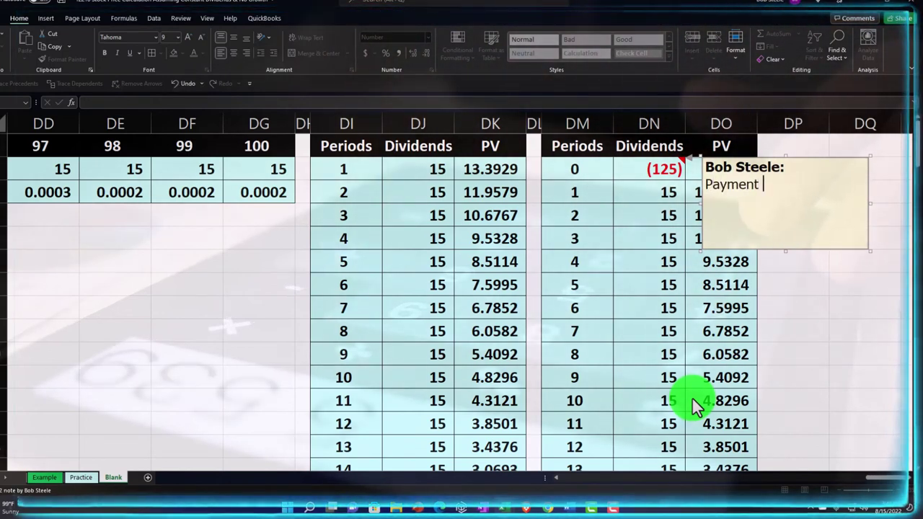
{"action": "type", "text": "price"}
{"action": "left_click", "coordinate": [624, 310]}
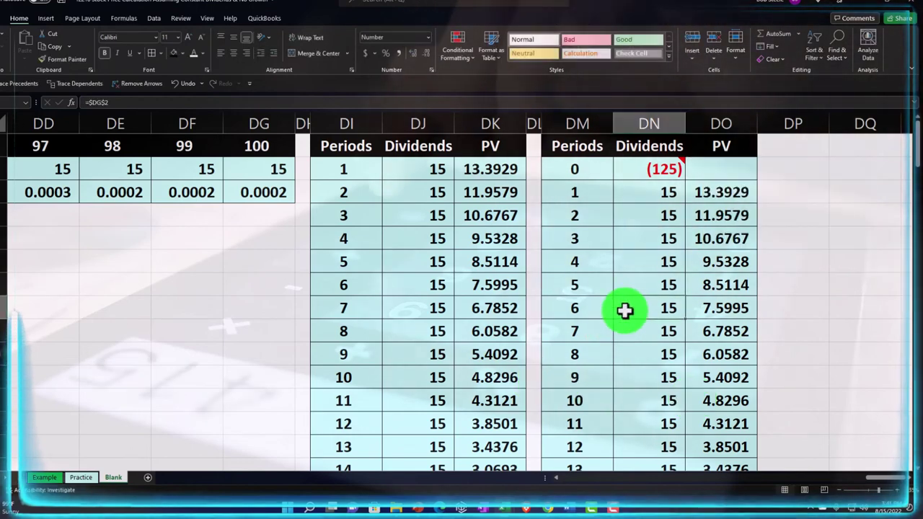
Fill the PV formula from DO3 up into DO2 for period 0, giving =-PV($B$8,DM2,,DN2).
{"action": "left_click", "coordinate": [714, 177]}
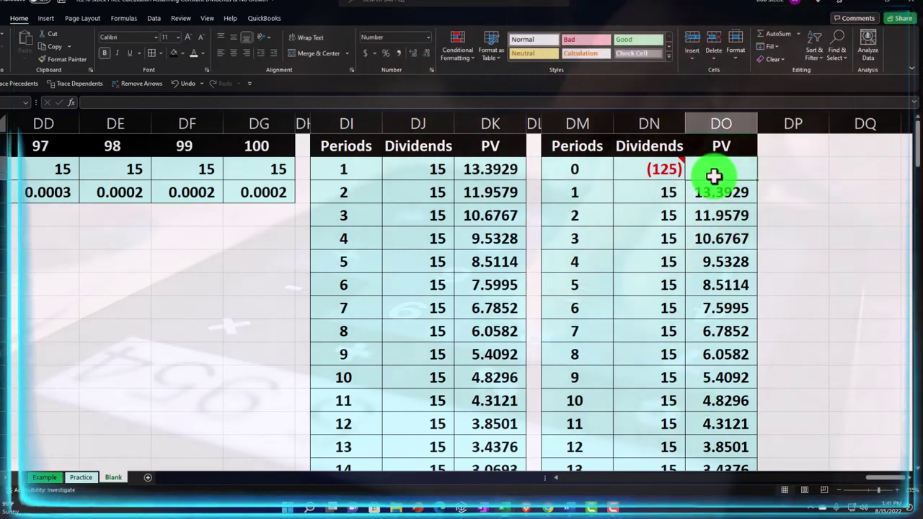
{"action": "left_click", "coordinate": [729, 191]}
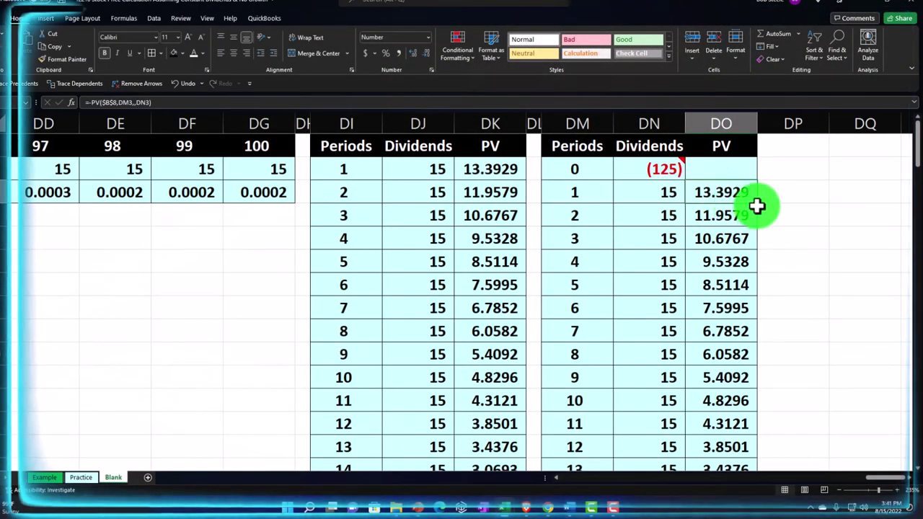
{"action": "left_click_drag", "start_coordinate": [760, 205], "coordinate": [757, 169]}
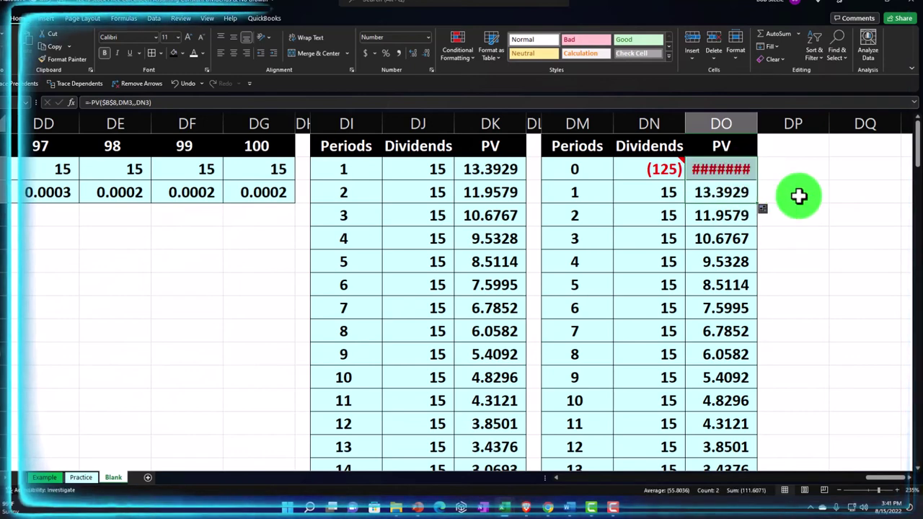
{"action": "double_click", "coordinate": [740, 168]}
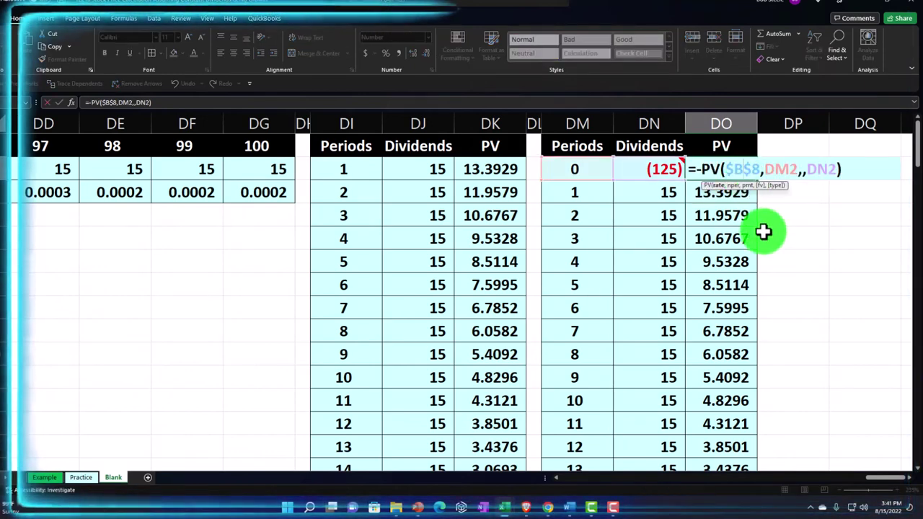
{"action": "key", "text": "Return"}
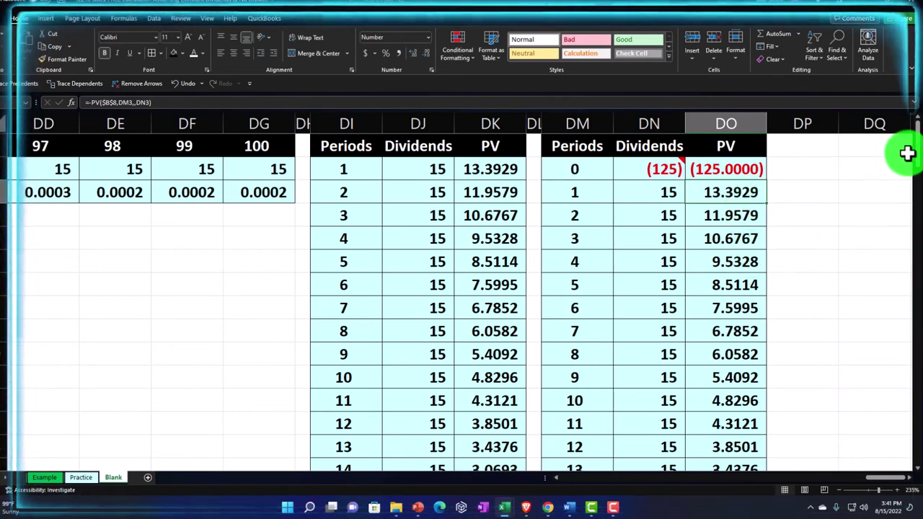
Extend the dividend total in DN103 to sum DN2:DN102 and copy the formula across to the PV total in DO103.
{"action": "left_click_drag", "start_coordinate": [919, 141], "coordinate": [914, 436]}
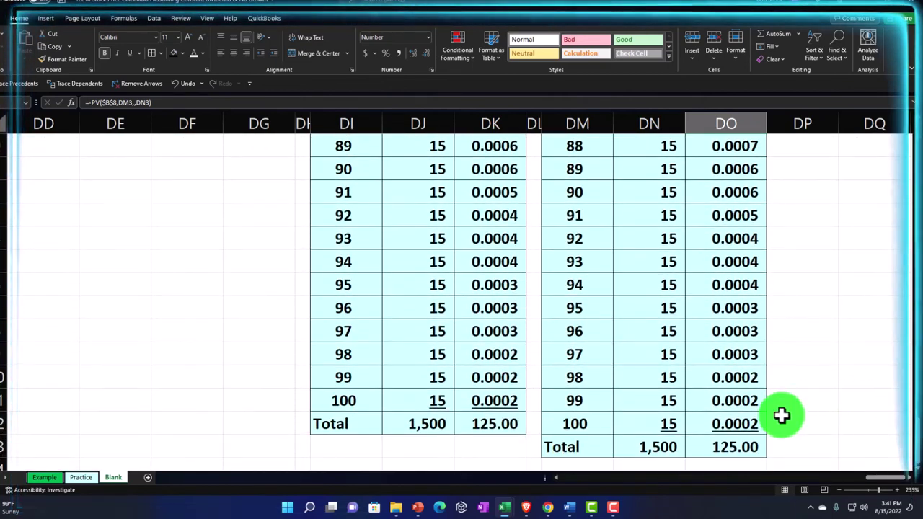
{"action": "double_click", "coordinate": [663, 448]}
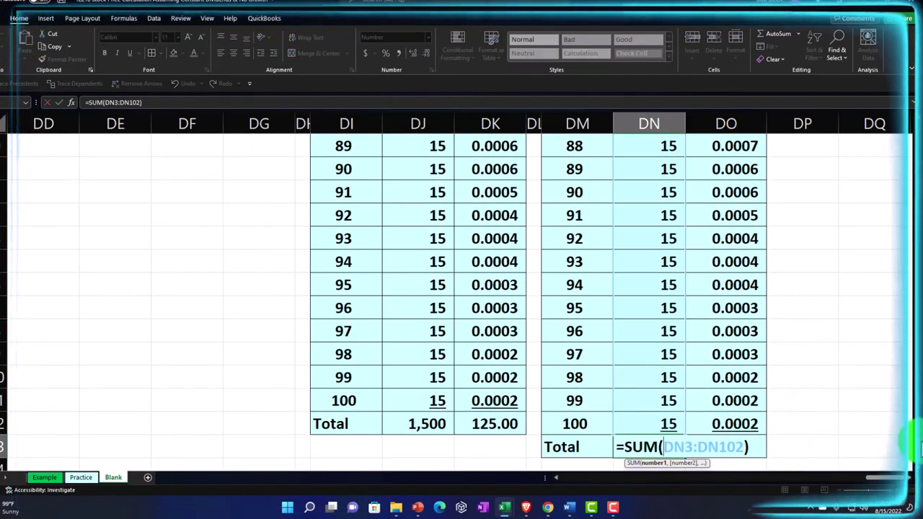
{"action": "left_click_drag", "start_coordinate": [916, 440], "coordinate": [912, 148]}
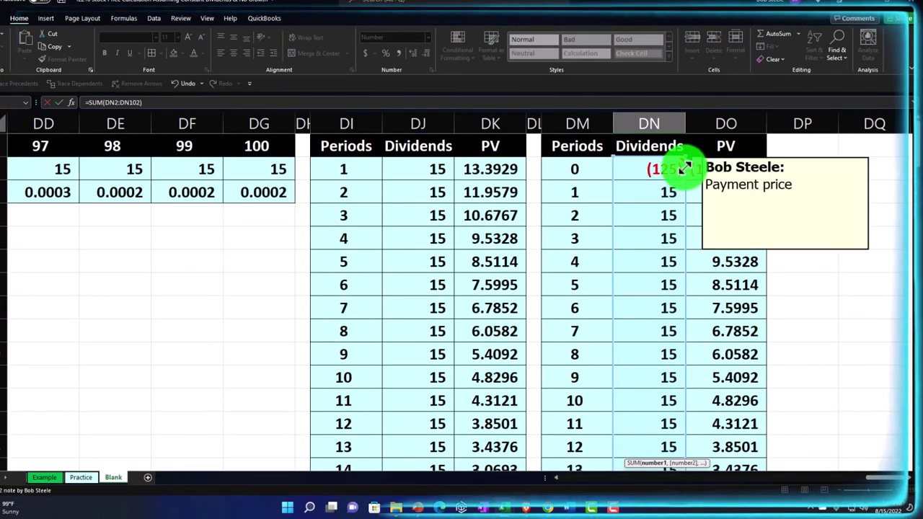
{"action": "key", "text": "Return"}
{"action": "left_click", "coordinate": [665, 425]}
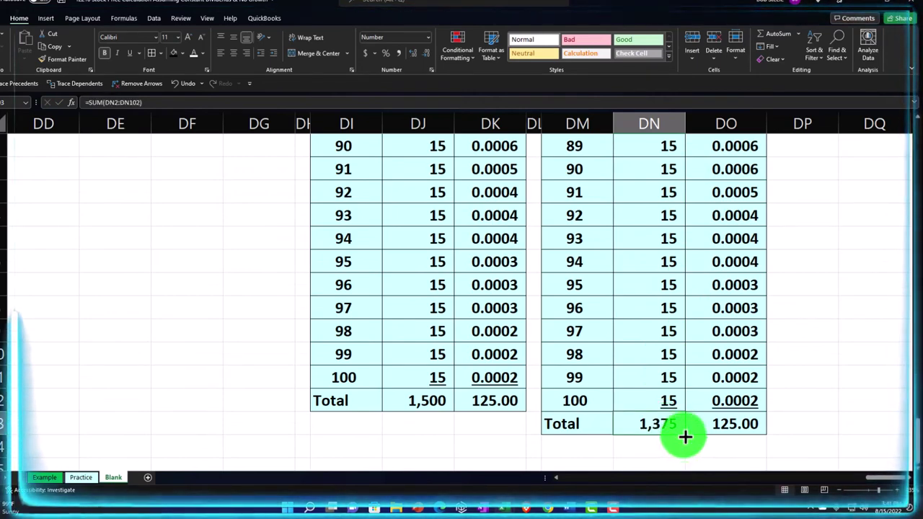
{"action": "left_click_drag", "start_coordinate": [684, 436], "coordinate": [739, 432]}
{"action": "left_click", "coordinate": [741, 436]}
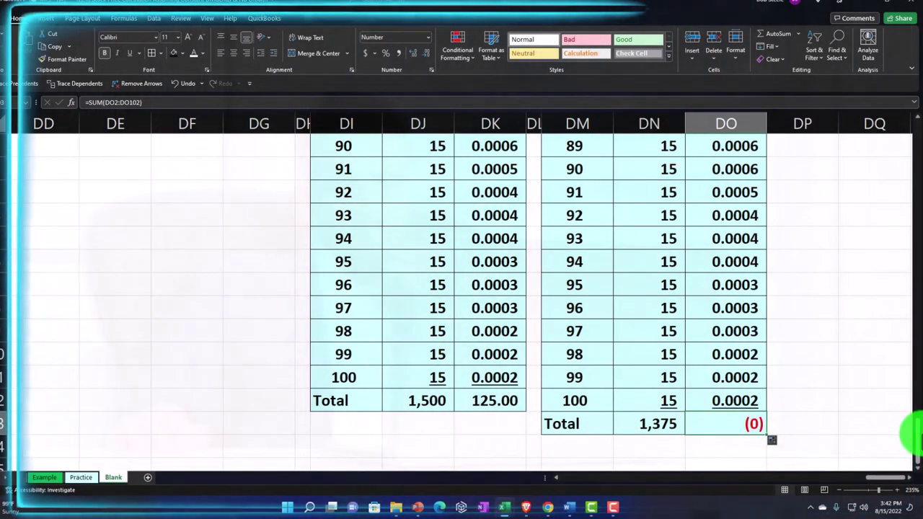
Review the period 0 present value in DO2, the PV total in DO103 and the required rate of return in B8.
{"action": "left_click_drag", "start_coordinate": [909, 433], "coordinate": [905, 134]}
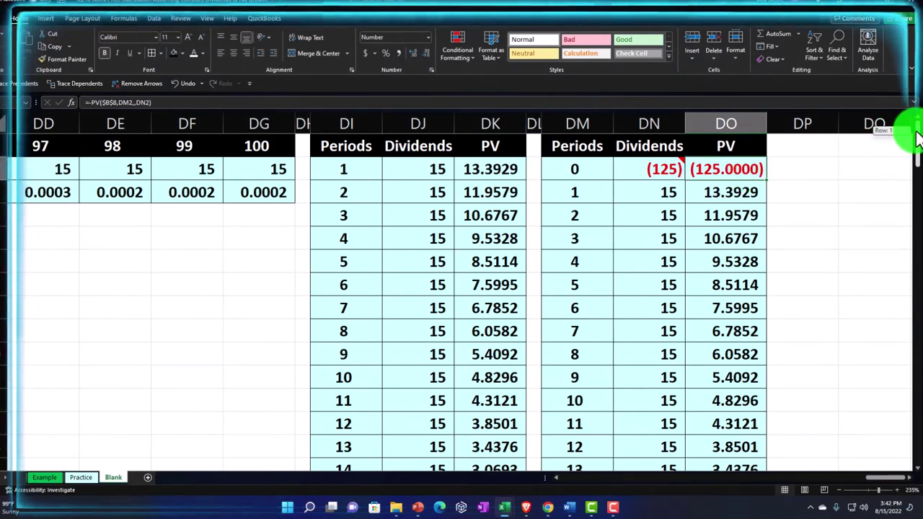
{"action": "left_click_drag", "start_coordinate": [914, 137], "coordinate": [914, 442]}
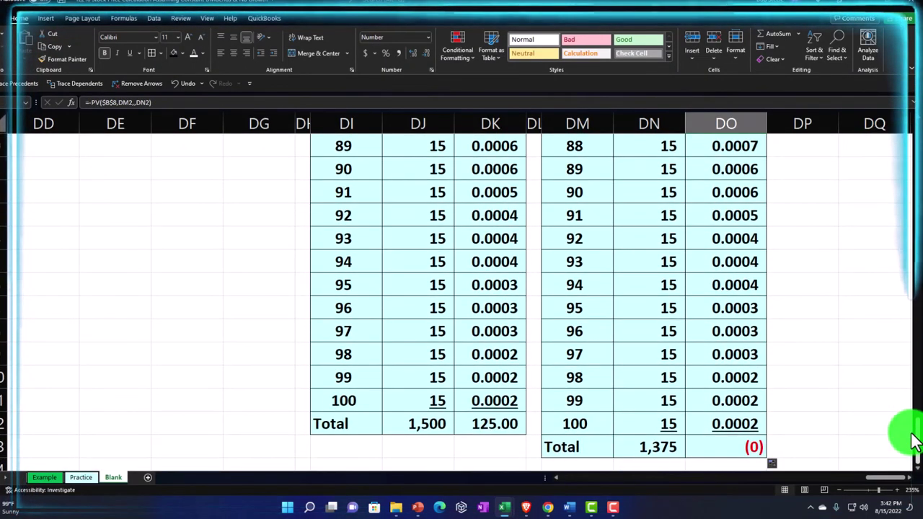
{"action": "left_click", "coordinate": [747, 447]}
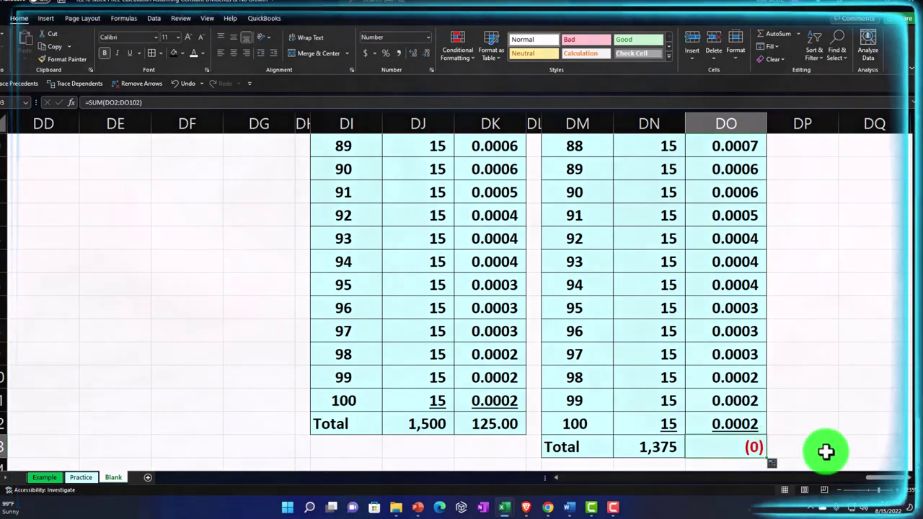
{"action": "left_click_drag", "start_coordinate": [878, 477], "coordinate": [423, 478]}
{"action": "scroll", "coordinate": [261, 307], "scroll_direction": "up", "scroll_amount": 20}
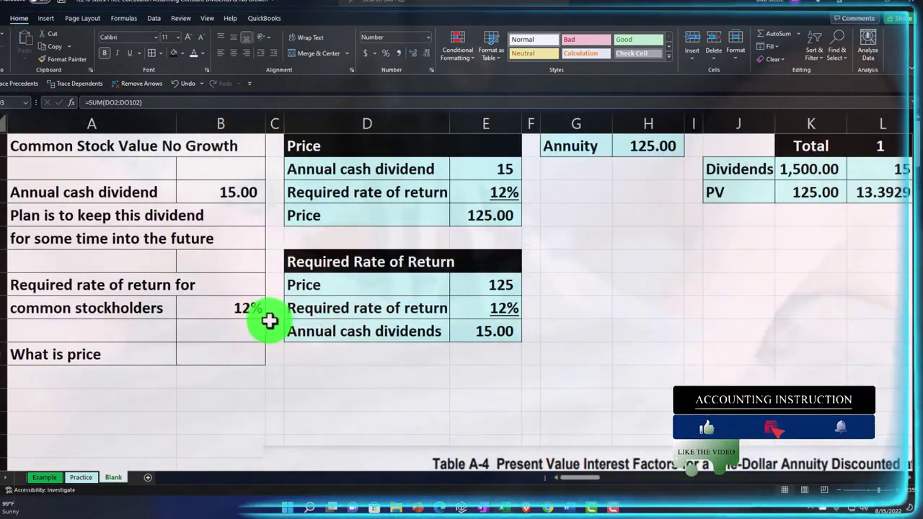
{"action": "left_click", "coordinate": [252, 310]}
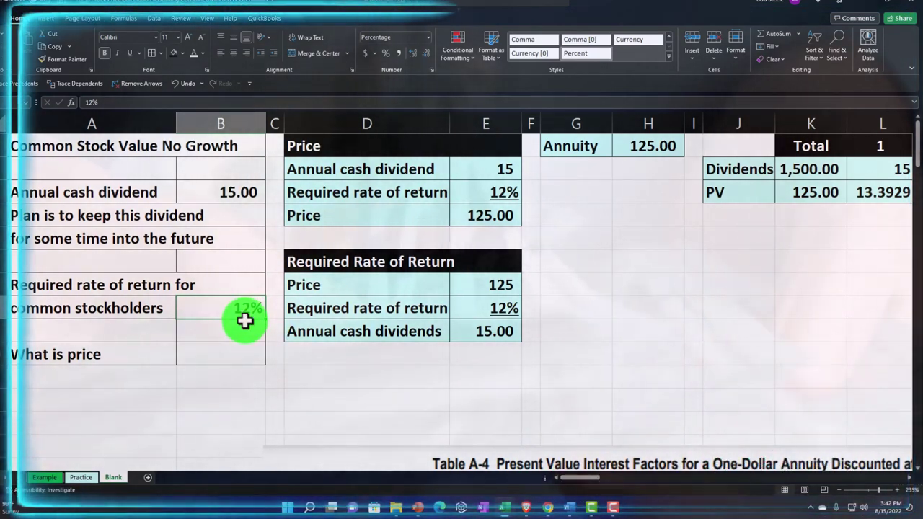
{"action": "left_click_drag", "start_coordinate": [573, 483], "coordinate": [881, 483]}
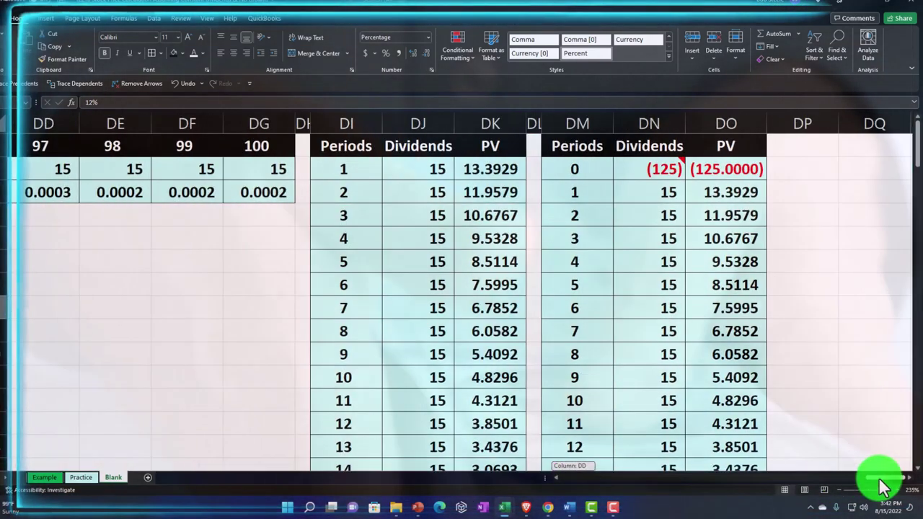